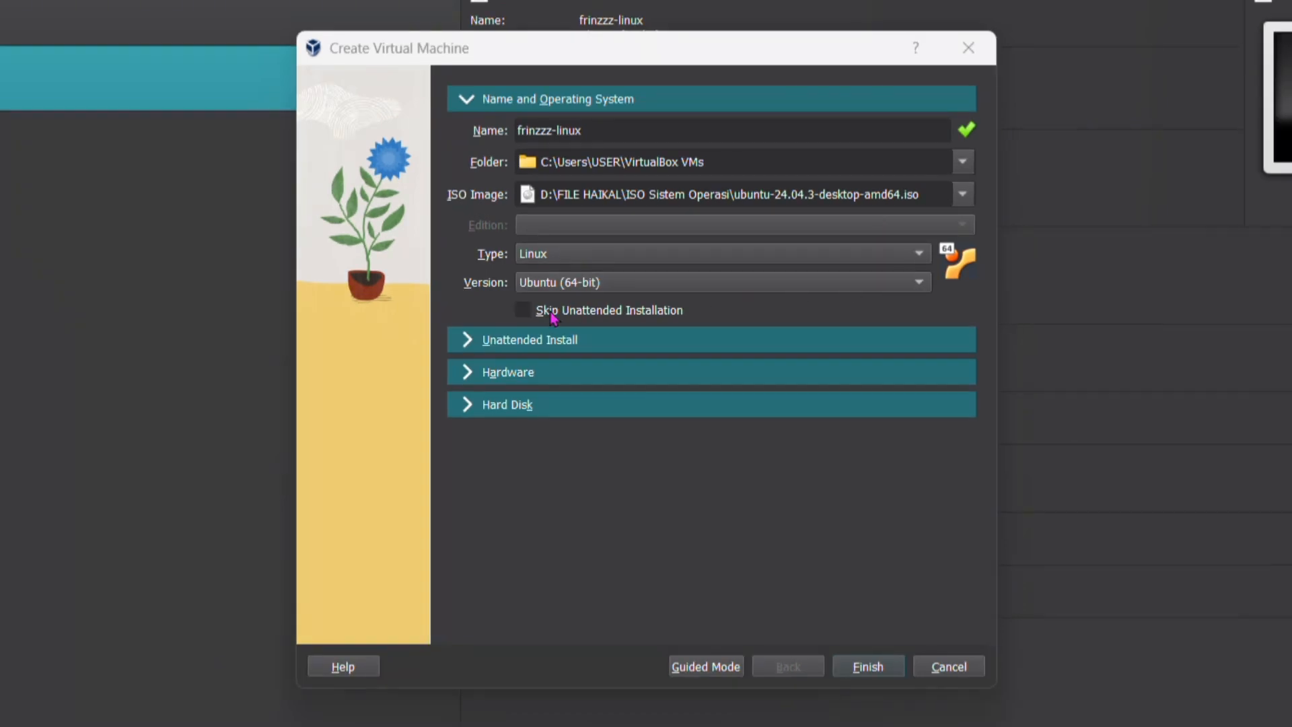
Skip the unattended installation, give the virtual machine 4000 MB of base memory and 2 processors, and try to finish creating it
{"action": "left_click", "coordinate": [523, 310]}
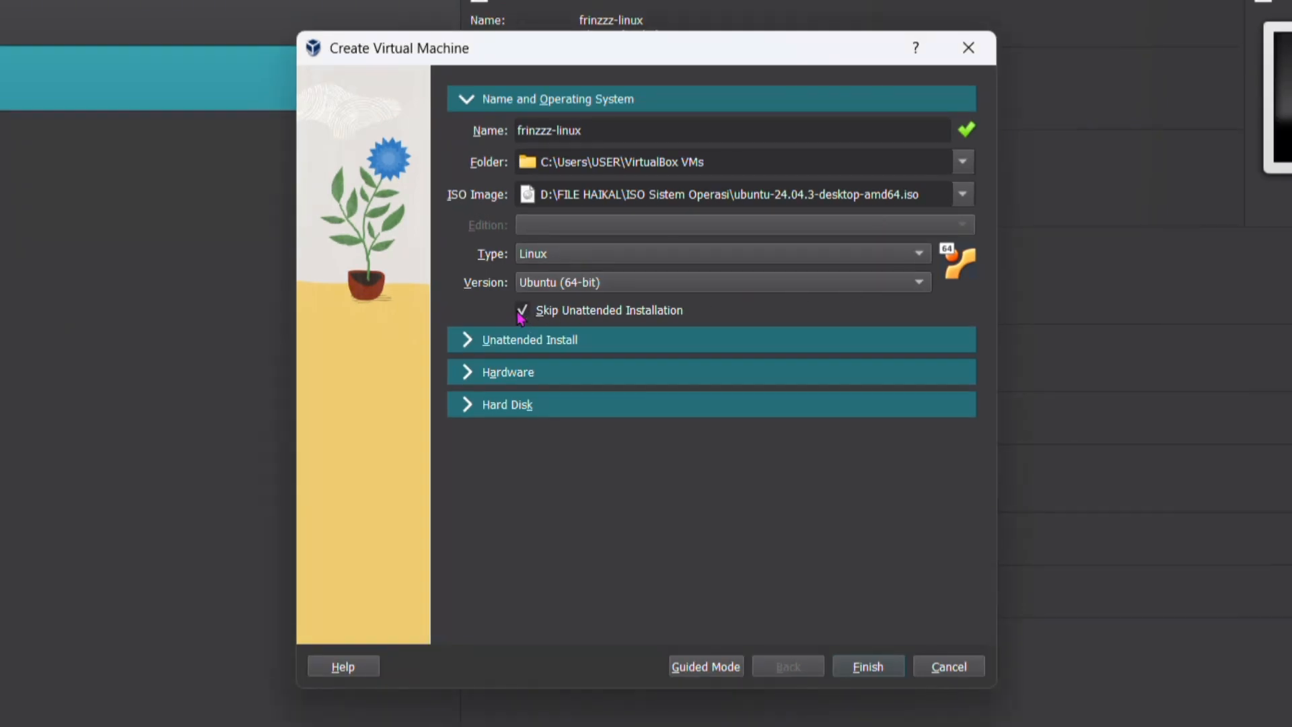
{"action": "left_click", "coordinate": [468, 371]}
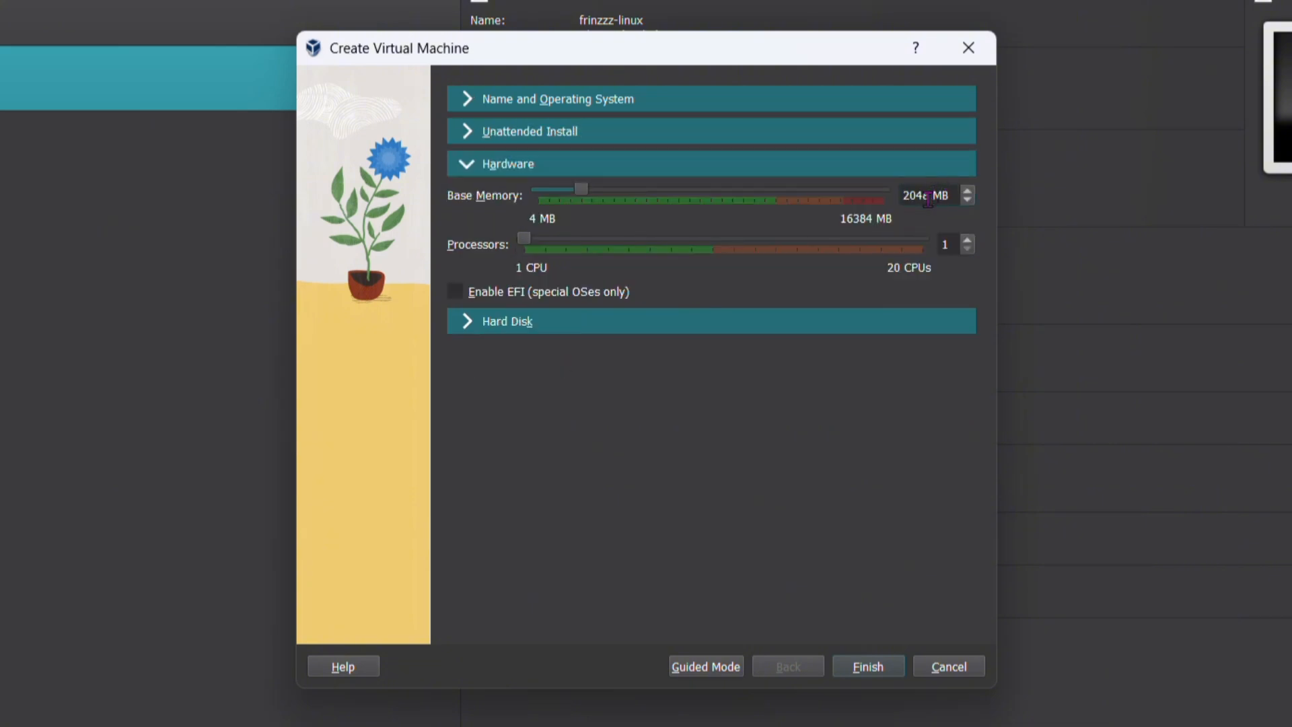
{"action": "key", "text": "BackSpace"}
{"action": "key", "text": "BackSpace"}
{"action": "key", "text": "BackSpace"}
{"action": "key", "text": "BackSpace"}
{"action": "type", "text": "4000"}
{"action": "left_click", "coordinate": [966, 241]}
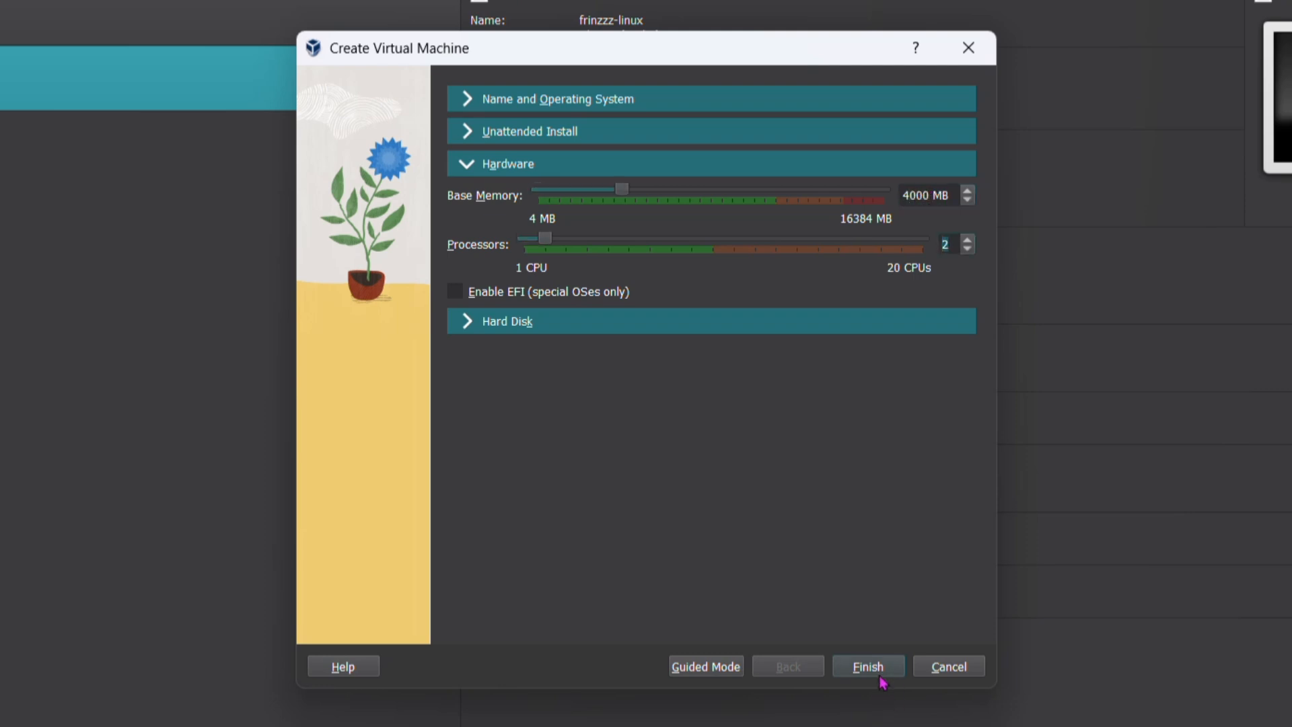
{"action": "left_click", "coordinate": [878, 664]}
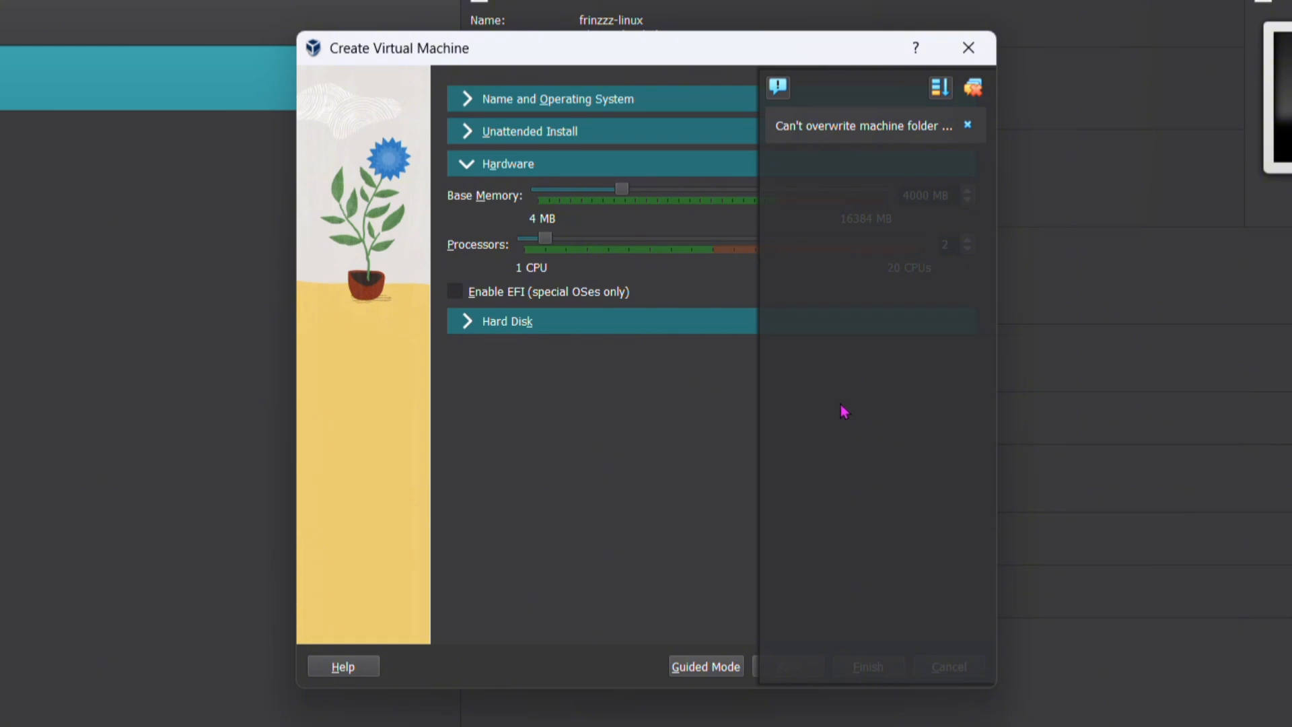
{"action": "left_click", "coordinate": [968, 128]}
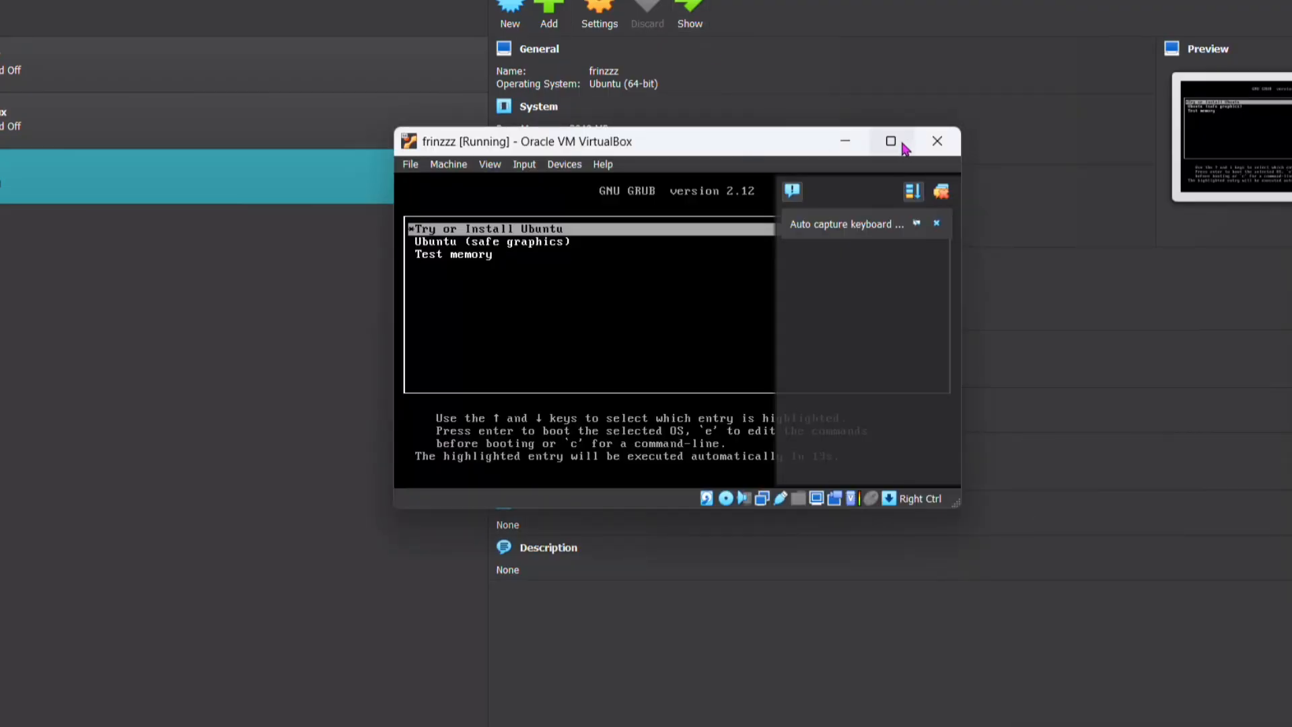
Maximize the running virtual machine window and boot the "Try or Install Ubuntu" entry
{"action": "left_click", "coordinate": [892, 139]}
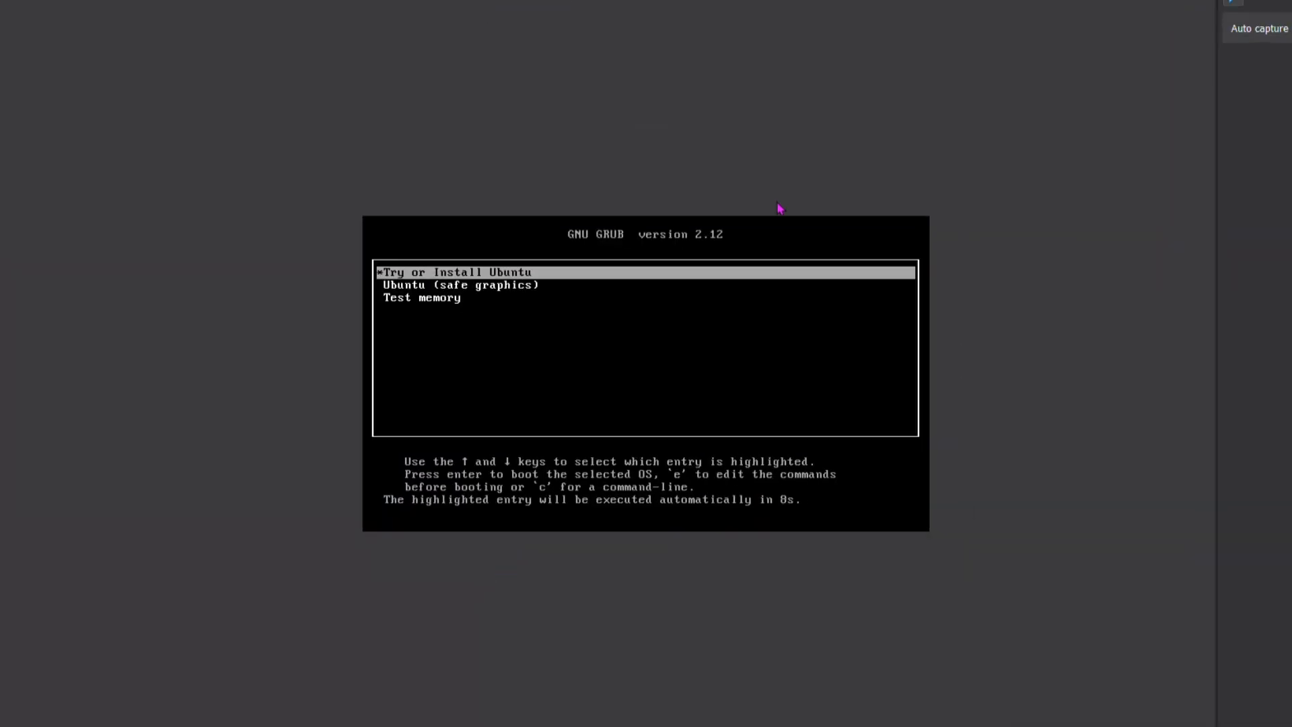
{"action": "key", "text": "Return"}
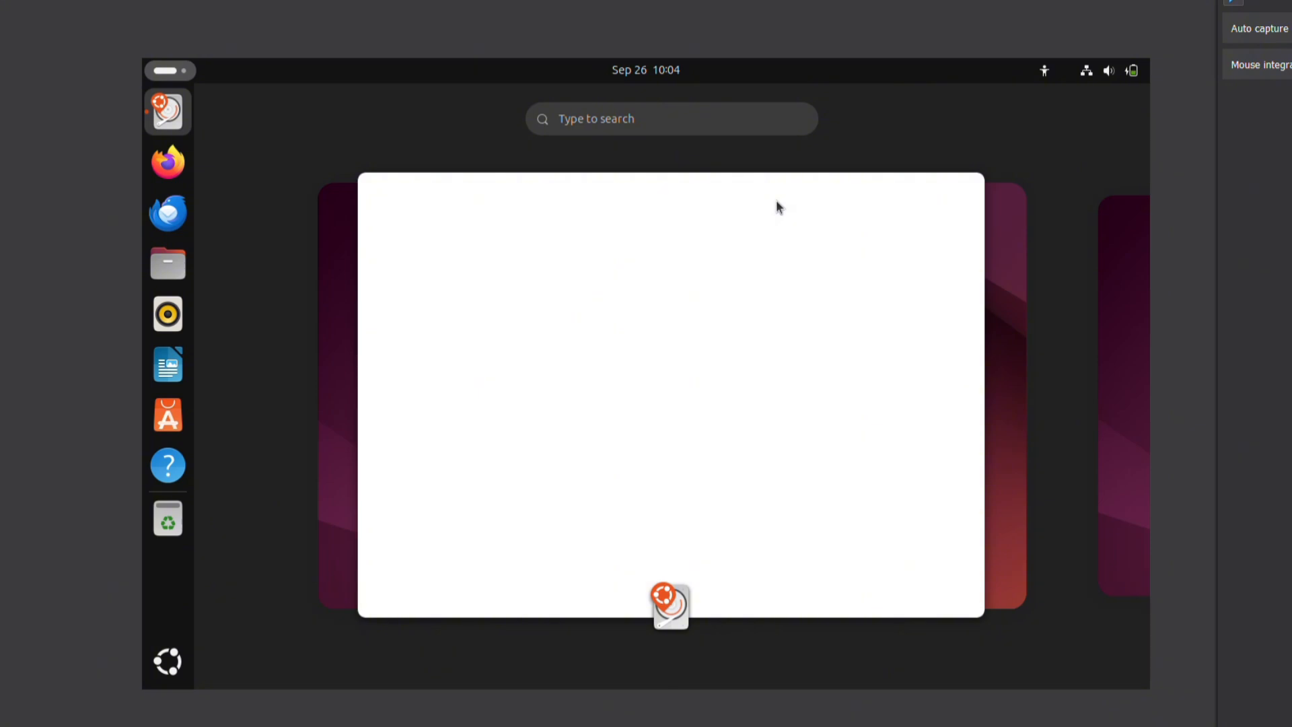
Close the installer window in the activities overview and relaunch the Ubuntu installer
{"action": "left_click", "coordinate": [987, 170]}
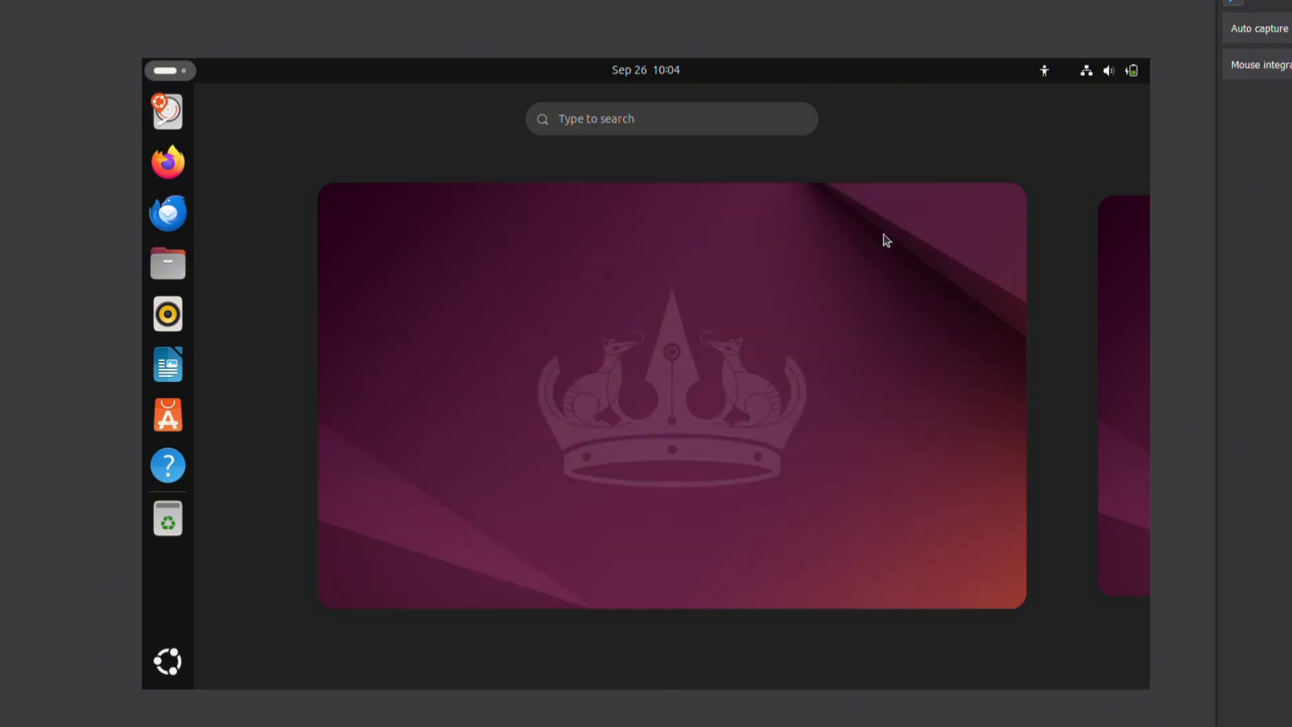
{"action": "scroll", "coordinate": [828, 354], "scroll_direction": "down", "scroll_amount": 1}
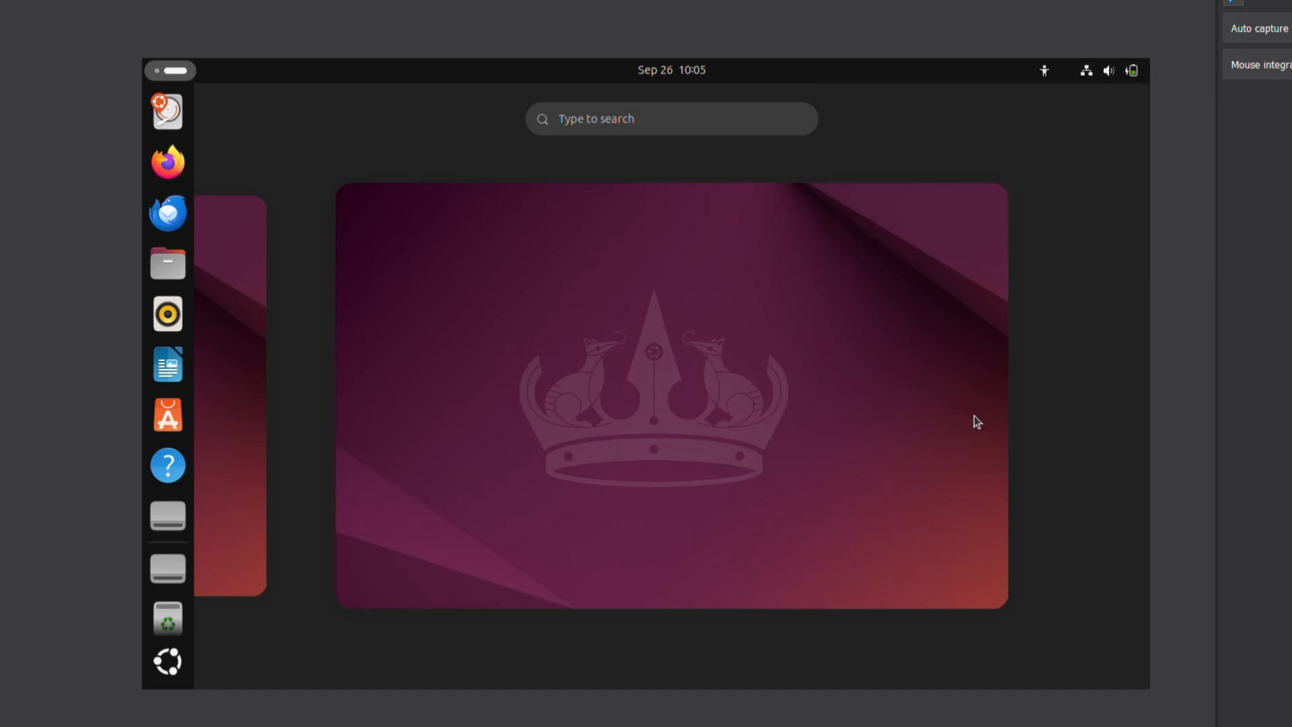
{"action": "left_click", "coordinate": [167, 112]}
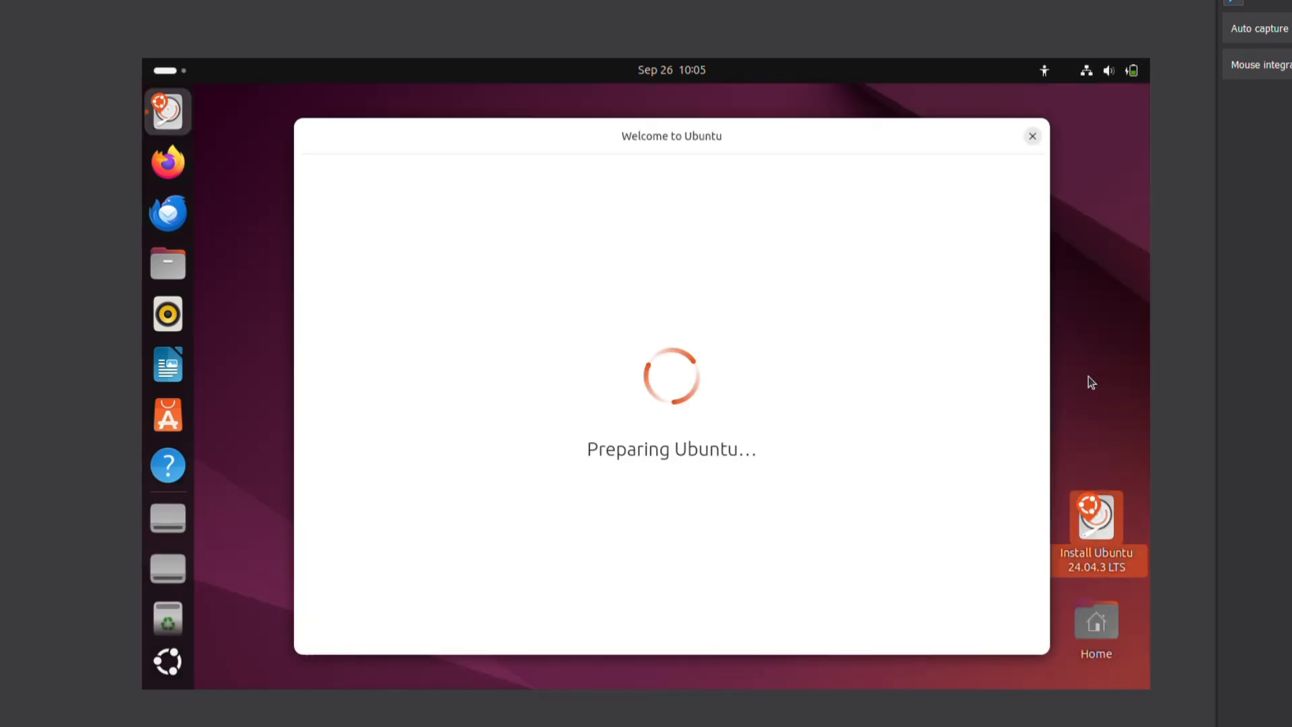
Set Indonesian as the installer language and continue to the keyboard layout page
{"action": "left_click", "coordinate": [761, 297]}
{"action": "left_click", "coordinate": [962, 631]}
{"action": "left_click", "coordinate": [961, 631]}
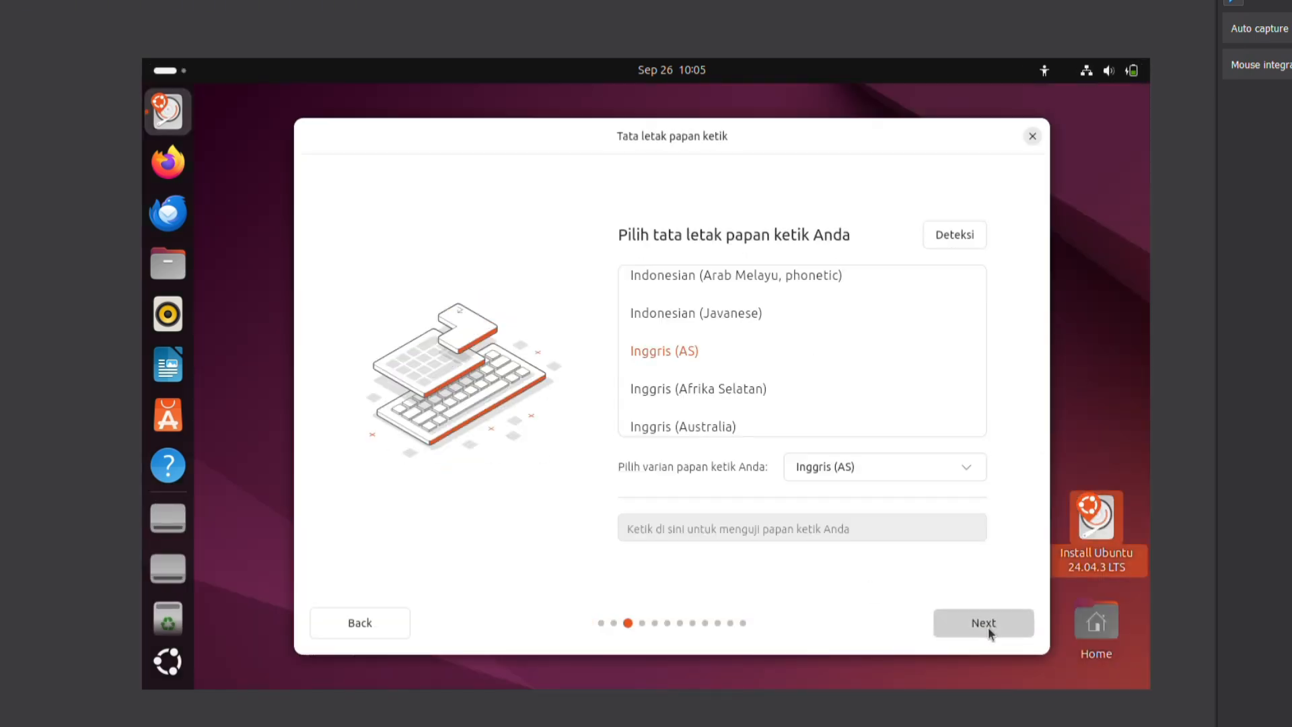
Accept the Inggris (AS) keyboard layout and the default installation choices, without third-party drivers or extra media formats, up to the account page
{"action": "left_click", "coordinate": [987, 630]}
{"action": "left_click", "coordinate": [988, 632]}
{"action": "left_click", "coordinate": [988, 633]}
{"action": "left_click", "coordinate": [986, 634]}
{"action": "left_click", "coordinate": [970, 630]}
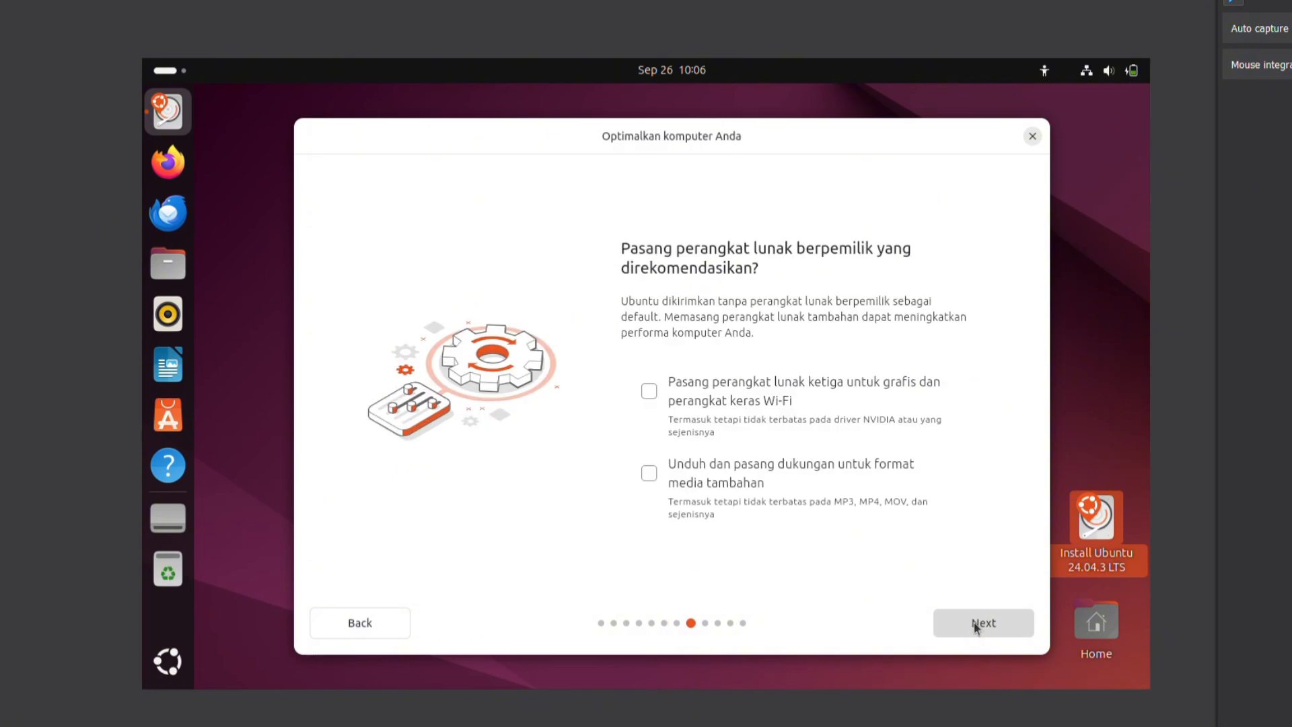
{"action": "left_click", "coordinate": [980, 623]}
{"action": "left_click", "coordinate": [980, 623]}
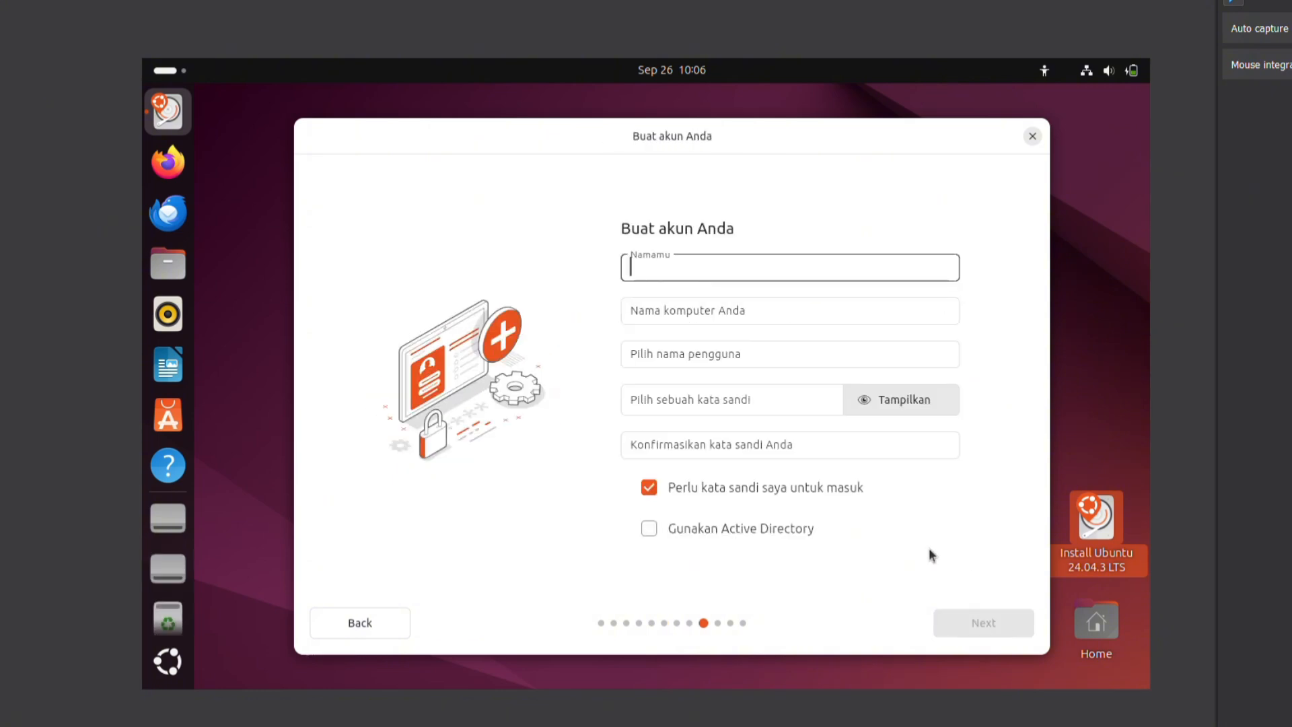
Fill in the new account's name, then enter and confirm the account password
{"action": "type", "text": "bro"}
{"action": "left_click", "coordinate": [771, 405]}
{"action": "type", "text": "••••"}
{"action": "left_click", "coordinate": [740, 445]}
{"action": "type", "text": "••••"}
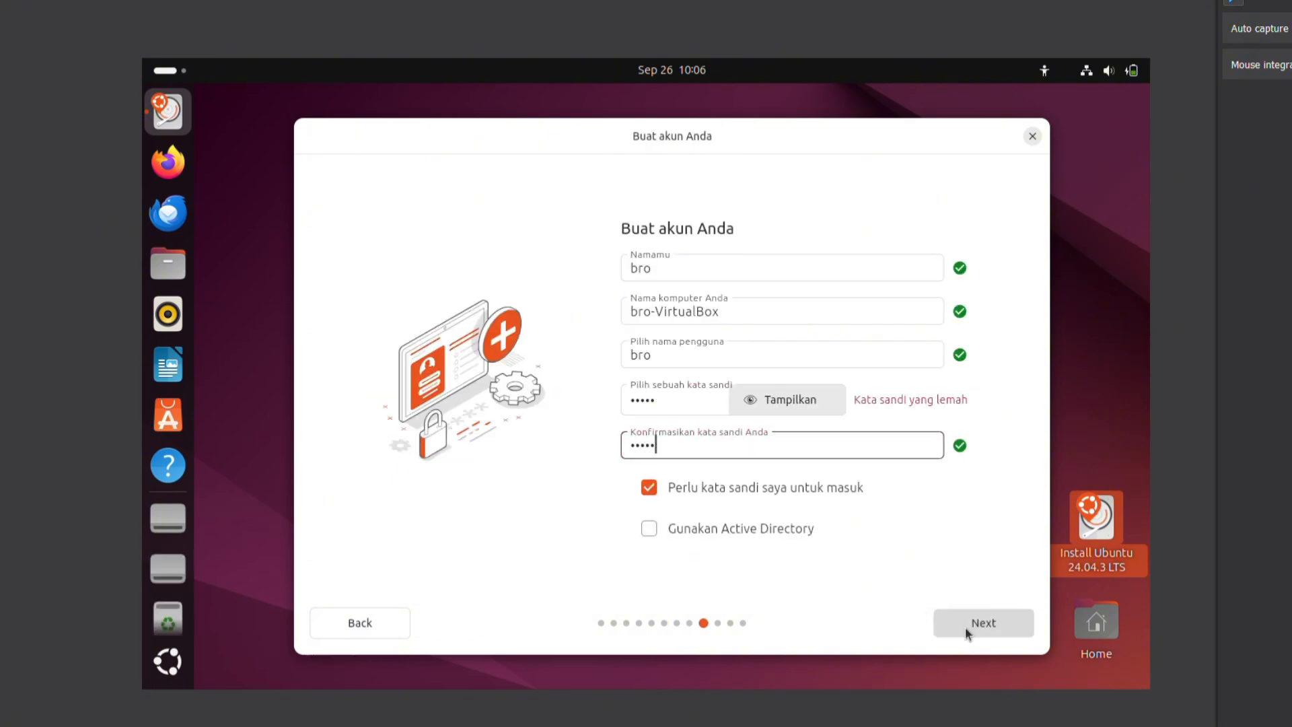
Submit the account details and continue through the remaining installer pages with their default selections
{"action": "left_click", "coordinate": [965, 629]}
{"action": "left_click", "coordinate": [965, 629]}
{"action": "left_click", "coordinate": [971, 629]}
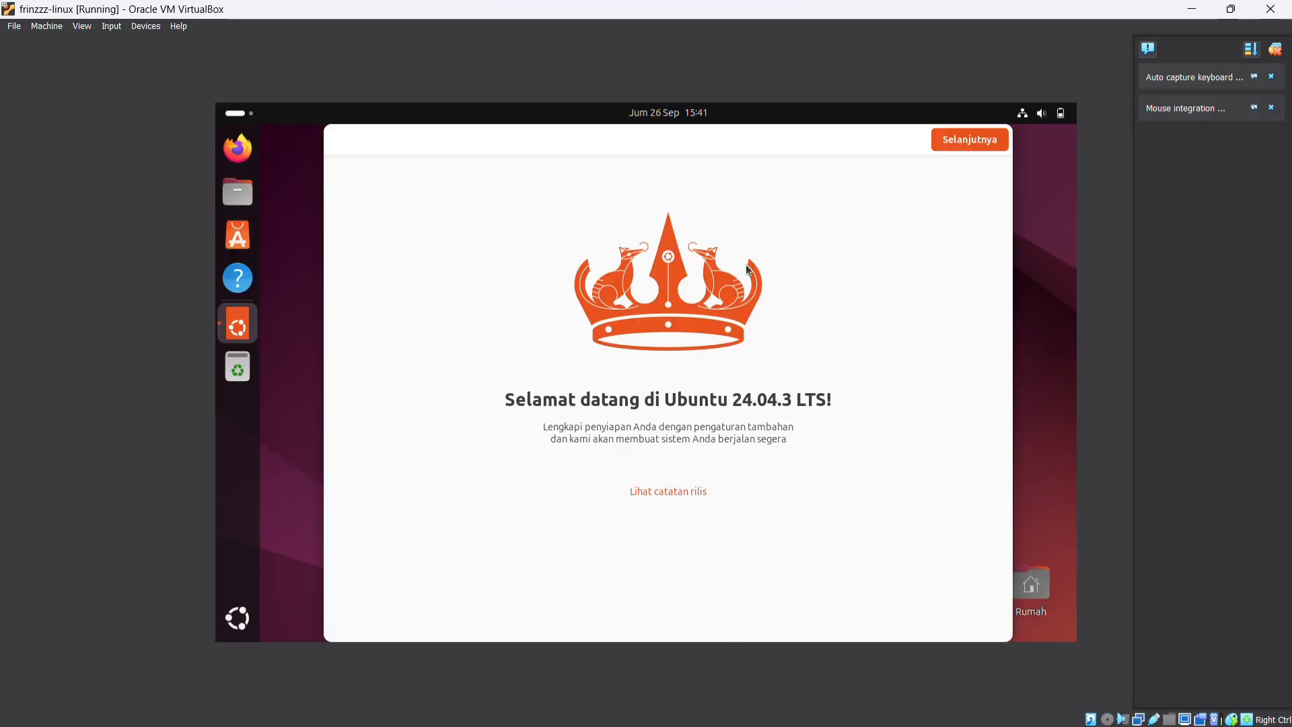
Complete the Ubuntu welcome setup, skipping Ubuntu Pro and keeping system data sharing with the Ubuntu team enabled
{"action": "left_click", "coordinate": [971, 141]}
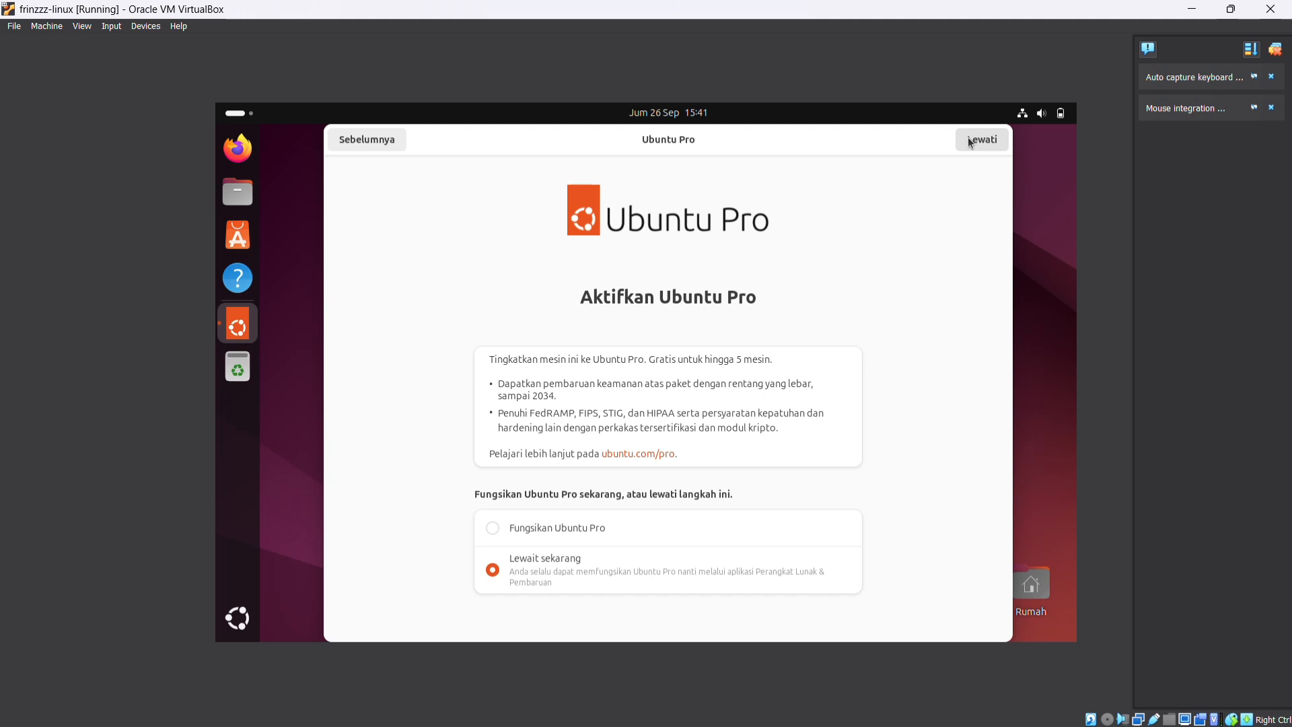
{"action": "left_click", "coordinate": [971, 143]}
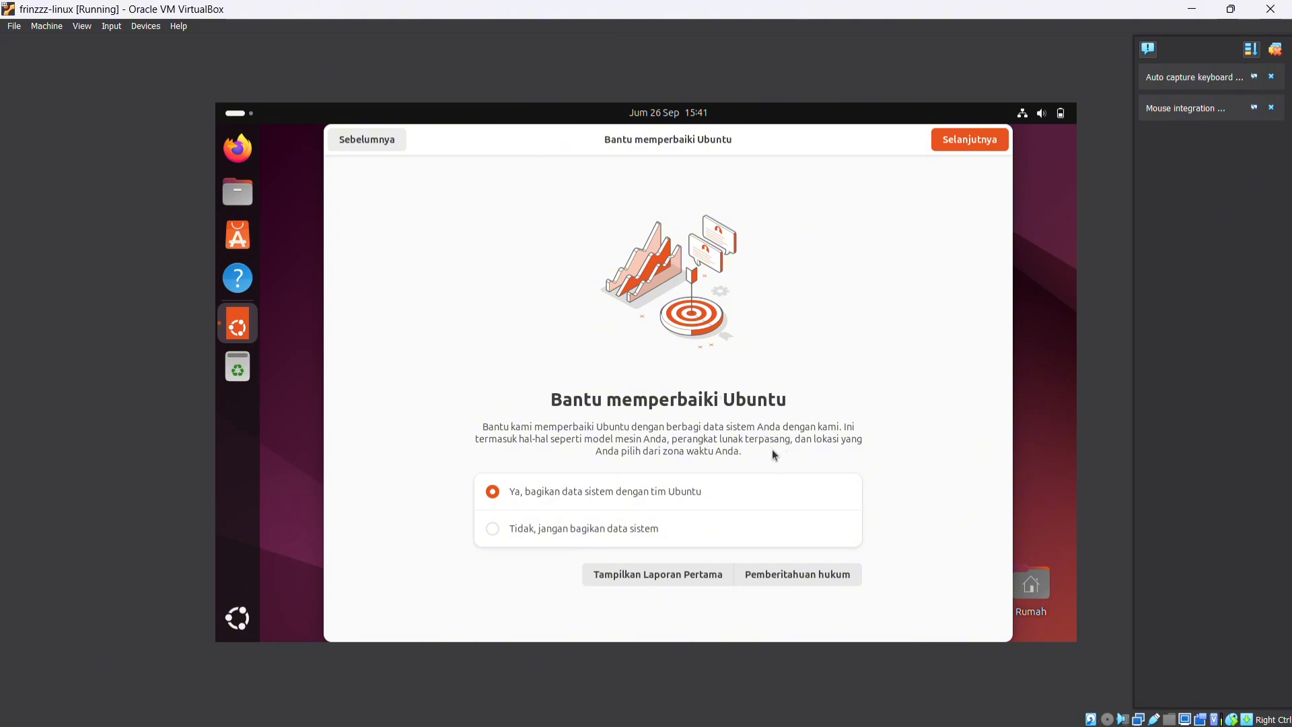
{"action": "left_click", "coordinate": [955, 141]}
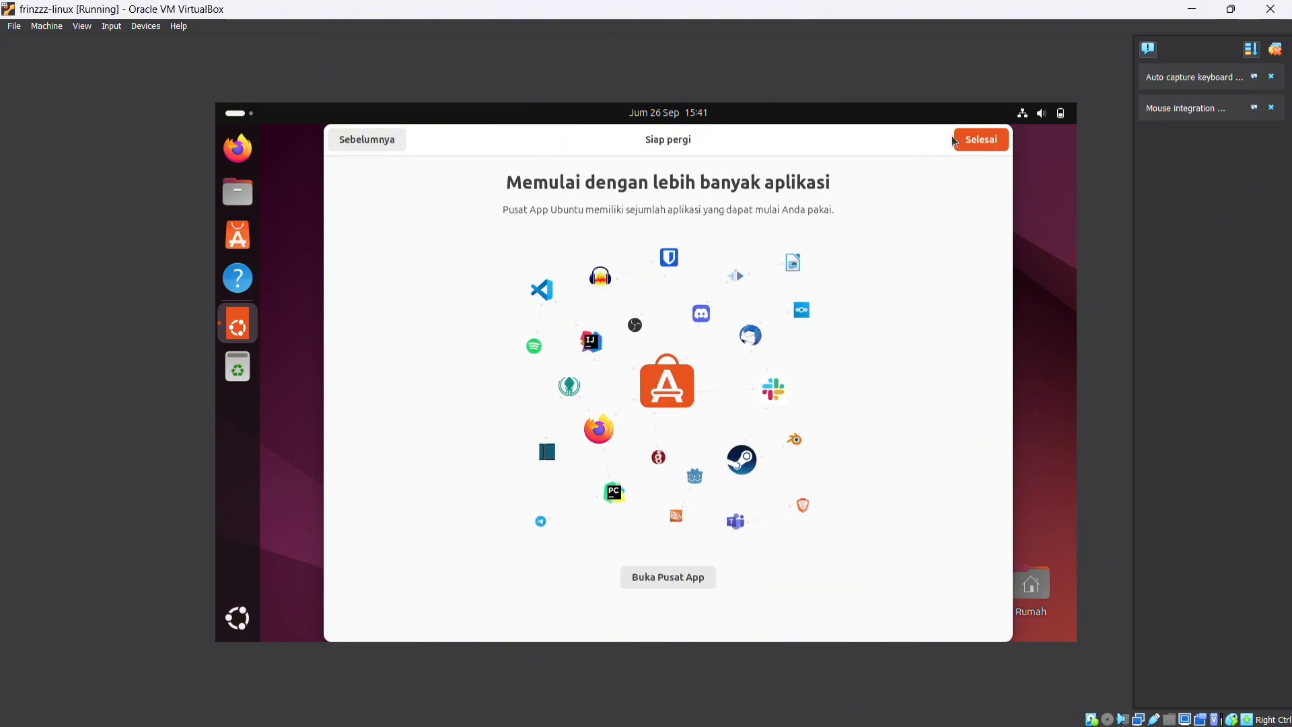
{"action": "left_click", "coordinate": [963, 144]}
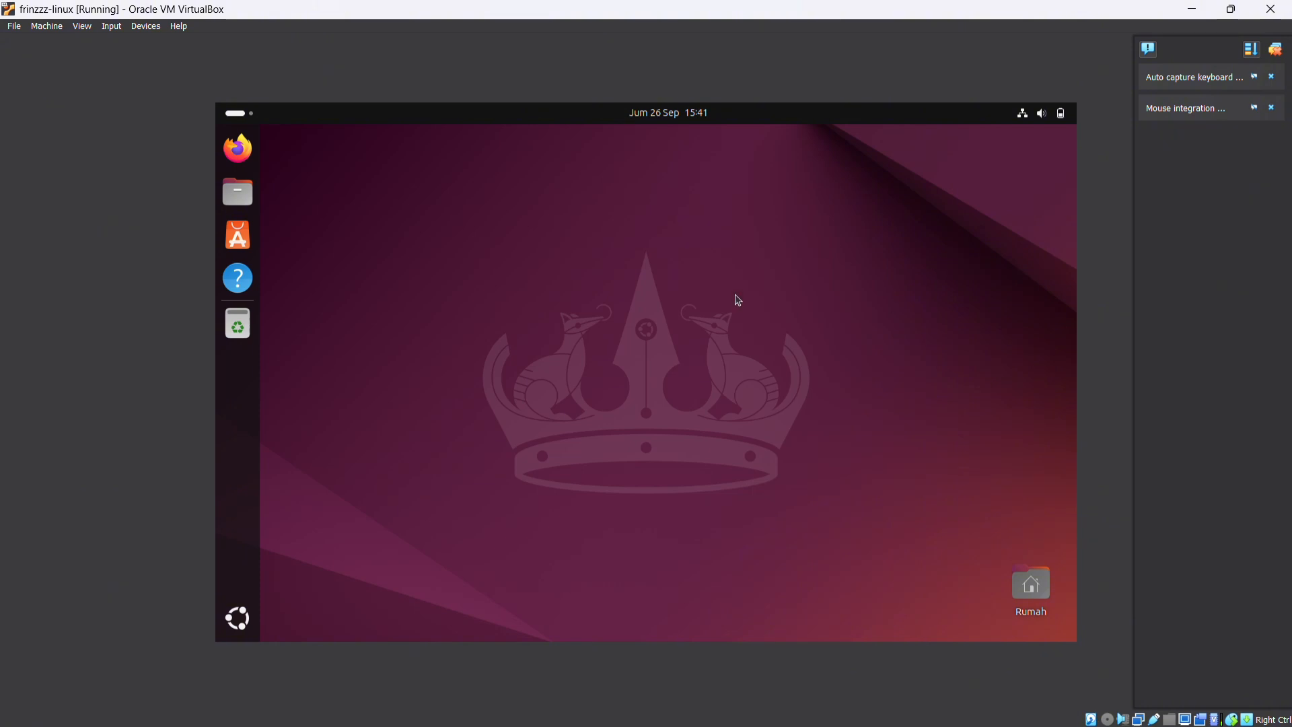
{"action": "right_click", "coordinate": [714, 262]}
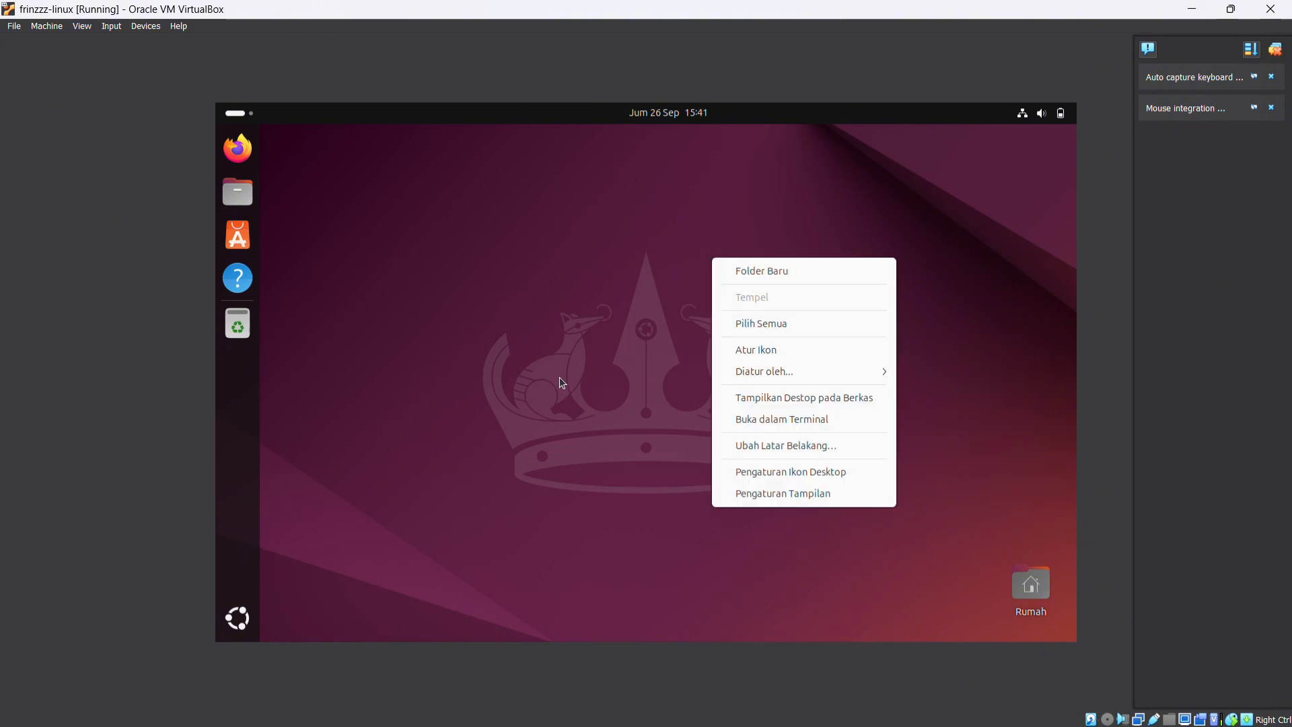
{"action": "left_click", "coordinate": [637, 331]}
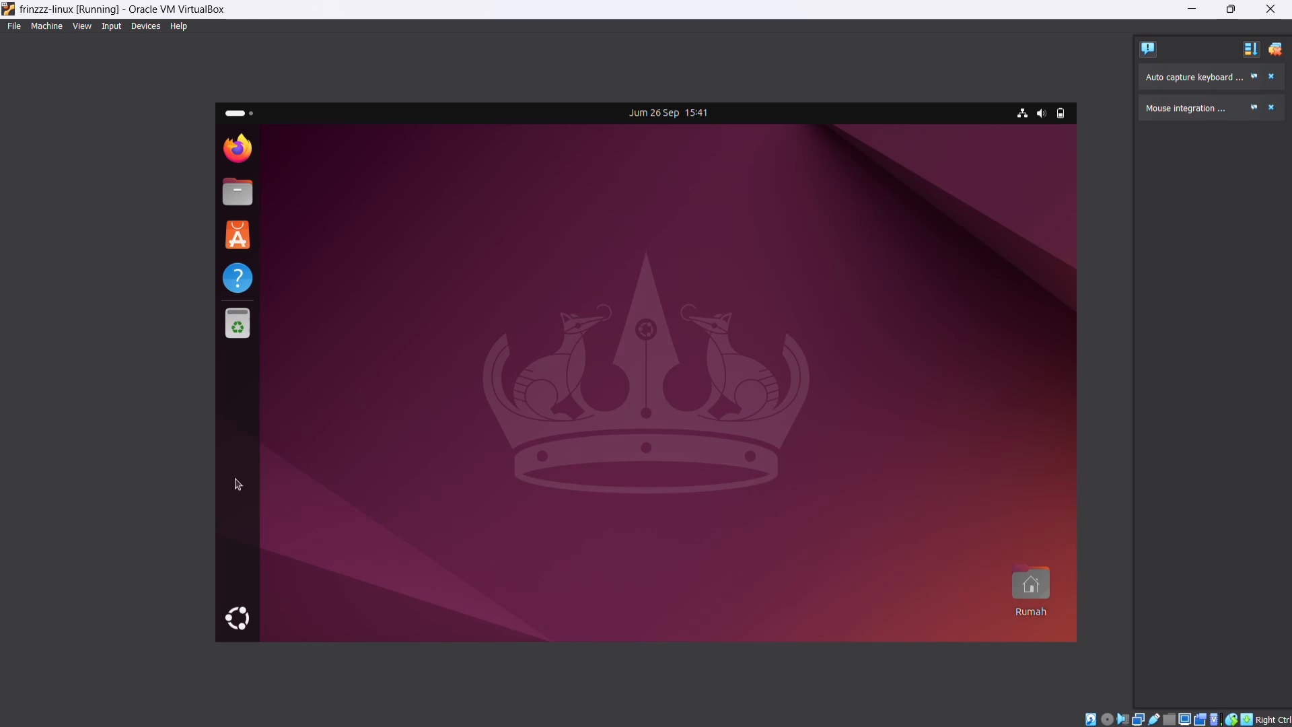
Search the applications for "ter" and open Terminal
{"action": "left_click", "coordinate": [238, 617]}
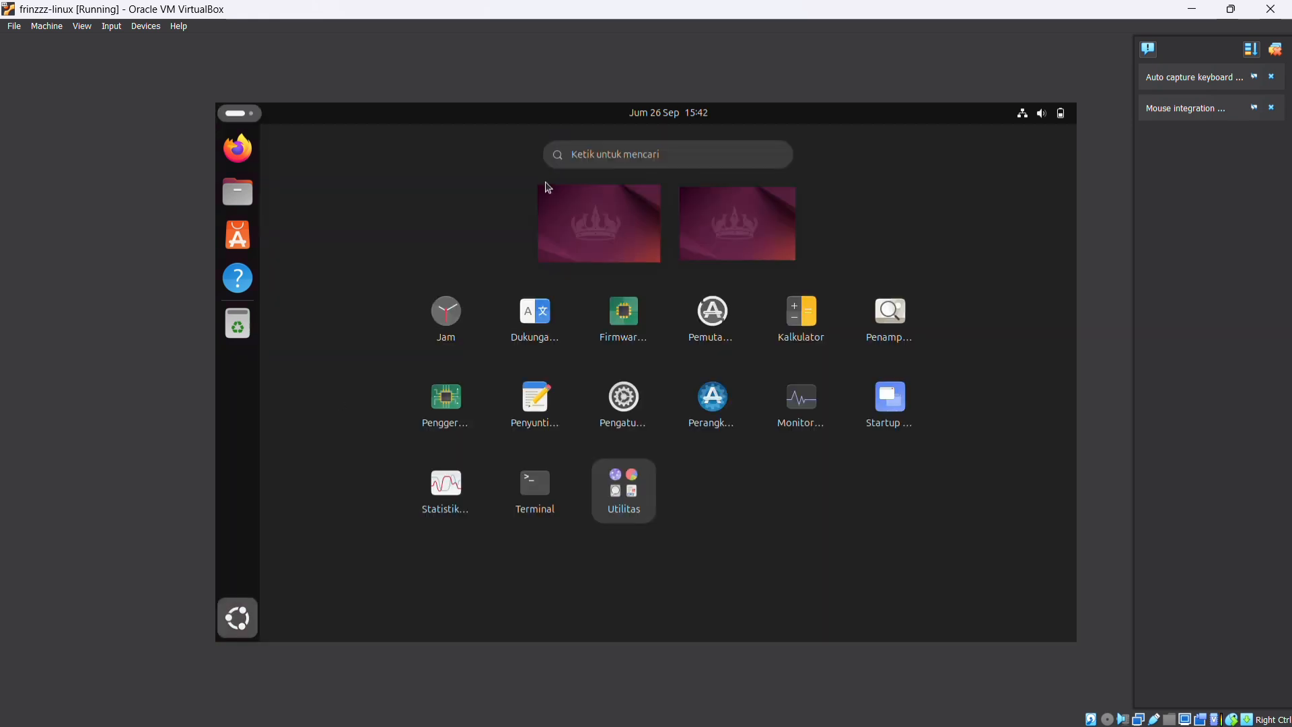
{"action": "left_click", "coordinate": [598, 149]}
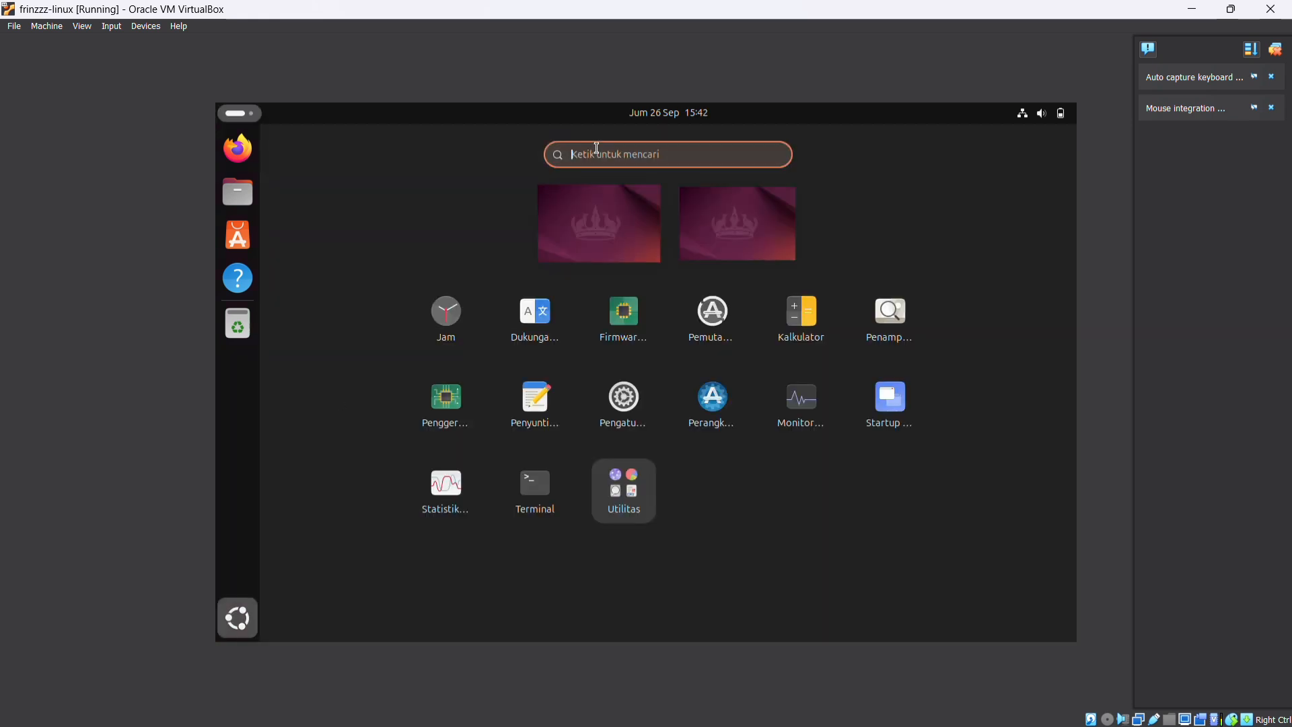
{"action": "type", "text": "ter"}
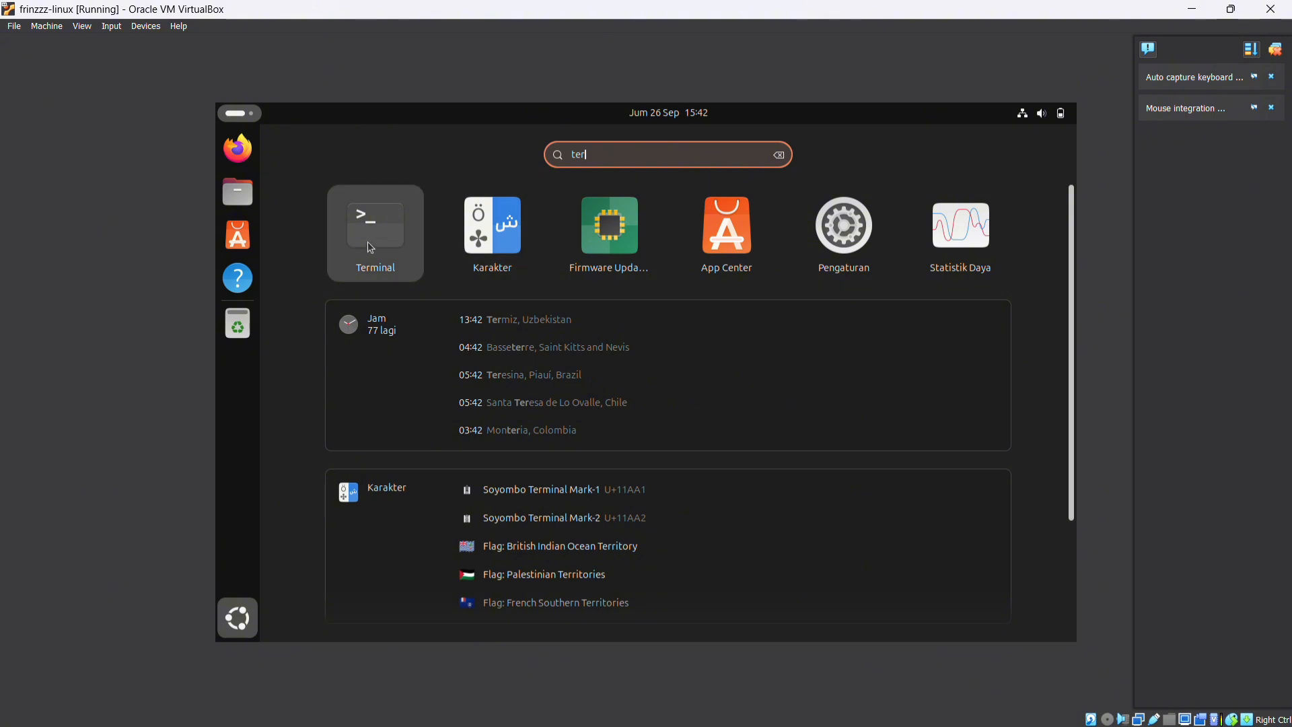
{"action": "left_click", "coordinate": [372, 247]}
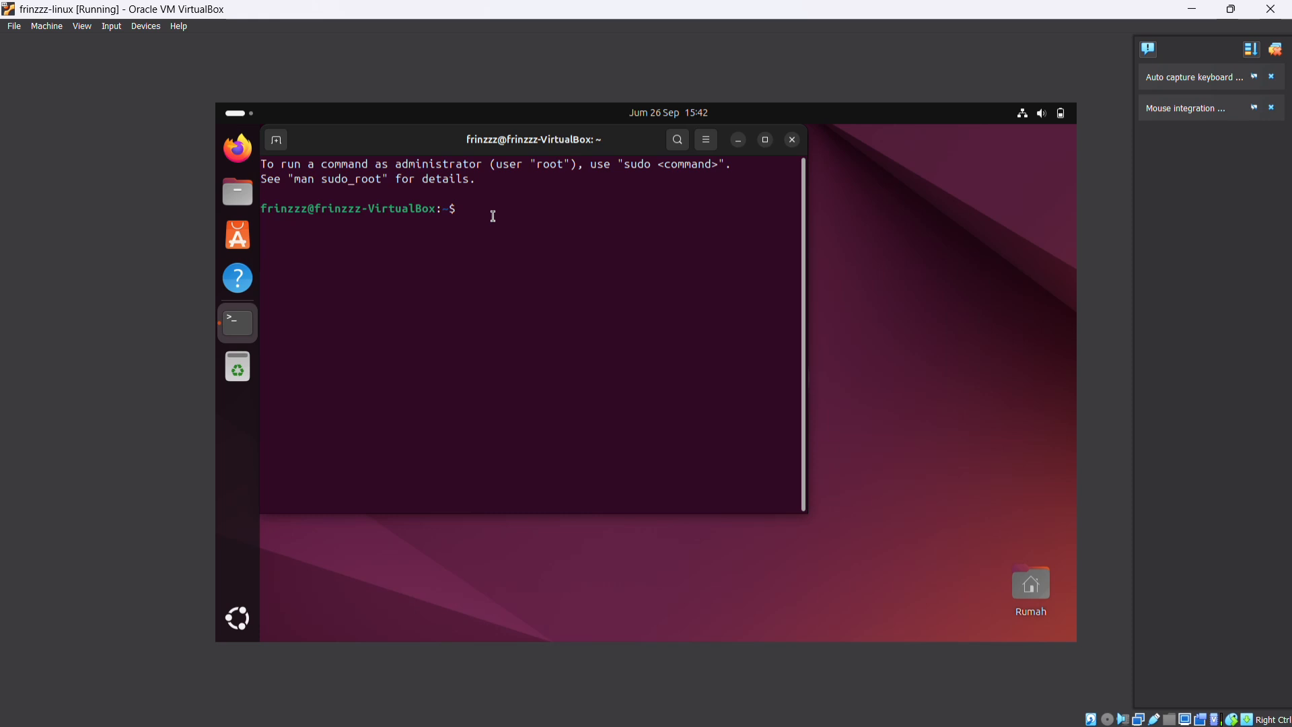
Run free -h in the terminal to check memory and swap usage
{"action": "type", "text": "free -h"}
{"action": "key", "text": "Return"}
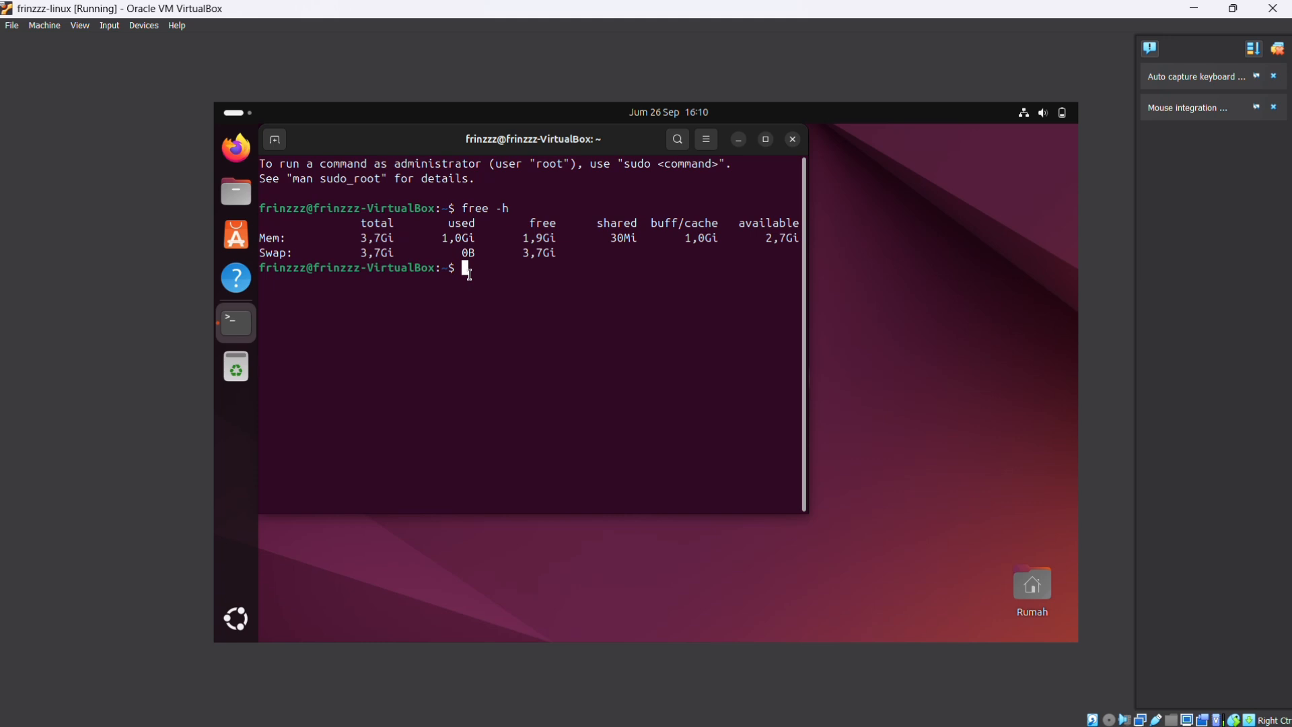
Launch the system monitor from the terminal by running gnome-system-monitor
{"action": "type", "text": "gnome-system-monitor"}
{"action": "key", "text": "Return"}
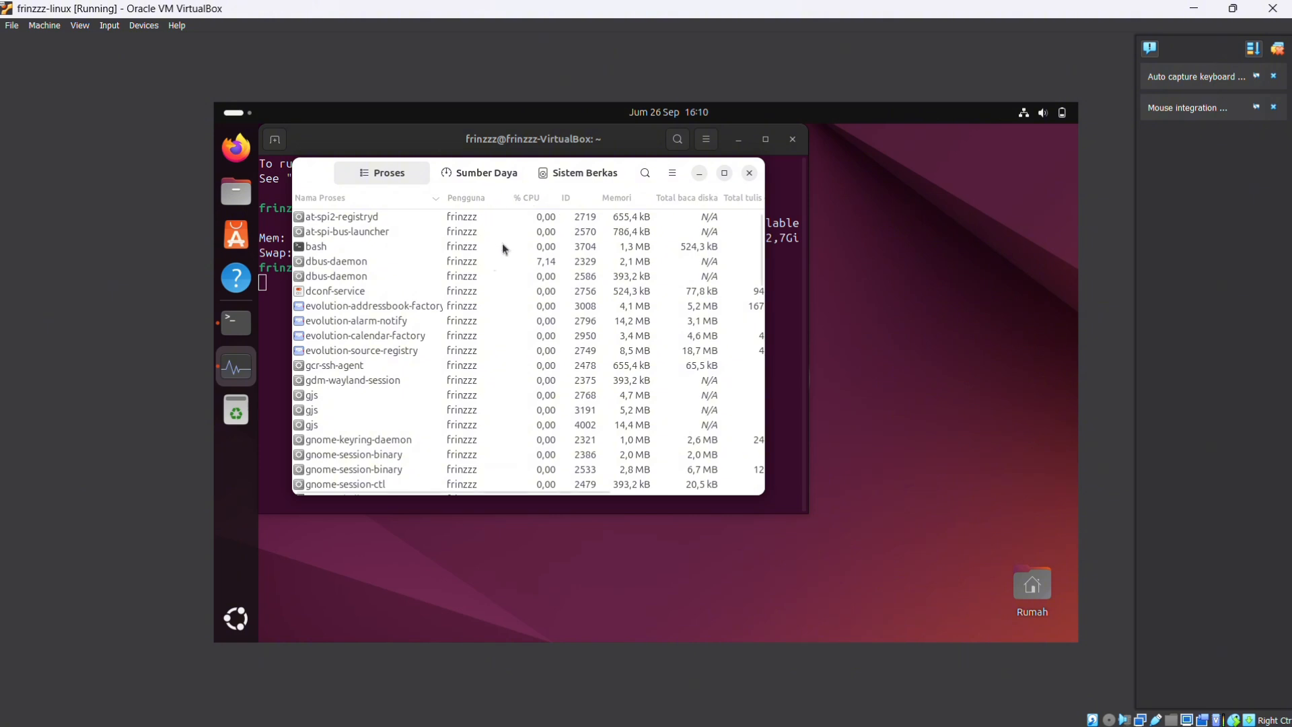
Examine the running processes list, plus the CPU, memory, network and disk graphs under Sumber Daya
{"action": "scroll", "coordinate": [464, 335], "scroll_direction": "down", "scroll_amount": 1}
{"action": "scroll", "coordinate": [464, 335], "scroll_direction": "down", "scroll_amount": 2}
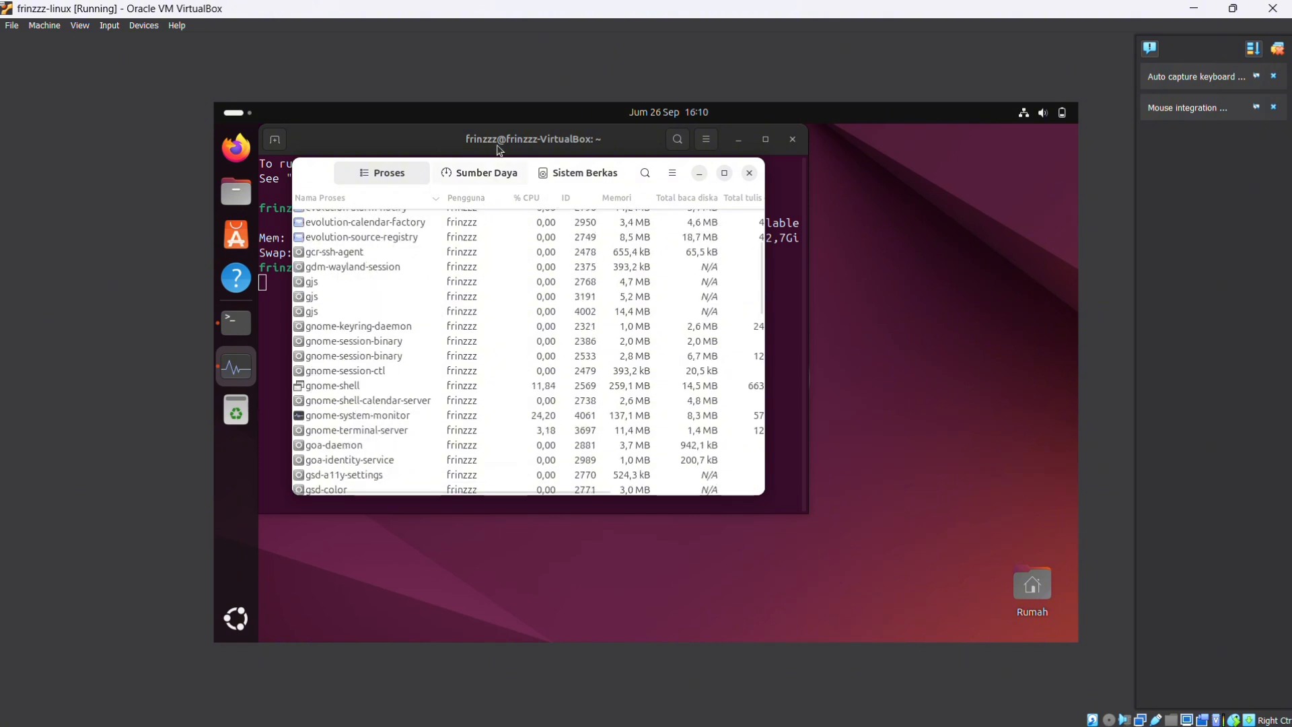
{"action": "left_click", "coordinate": [484, 181]}
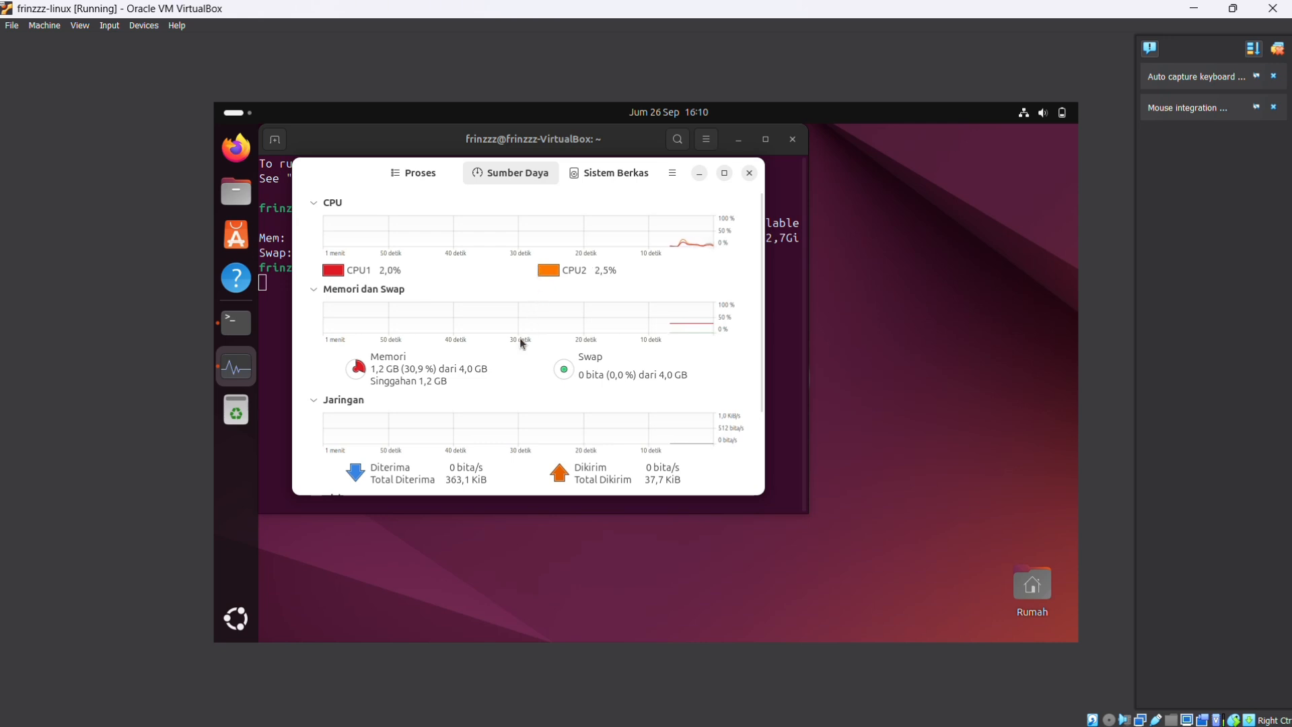
{"action": "scroll", "coordinate": [518, 346], "scroll_direction": "down", "scroll_amount": 2}
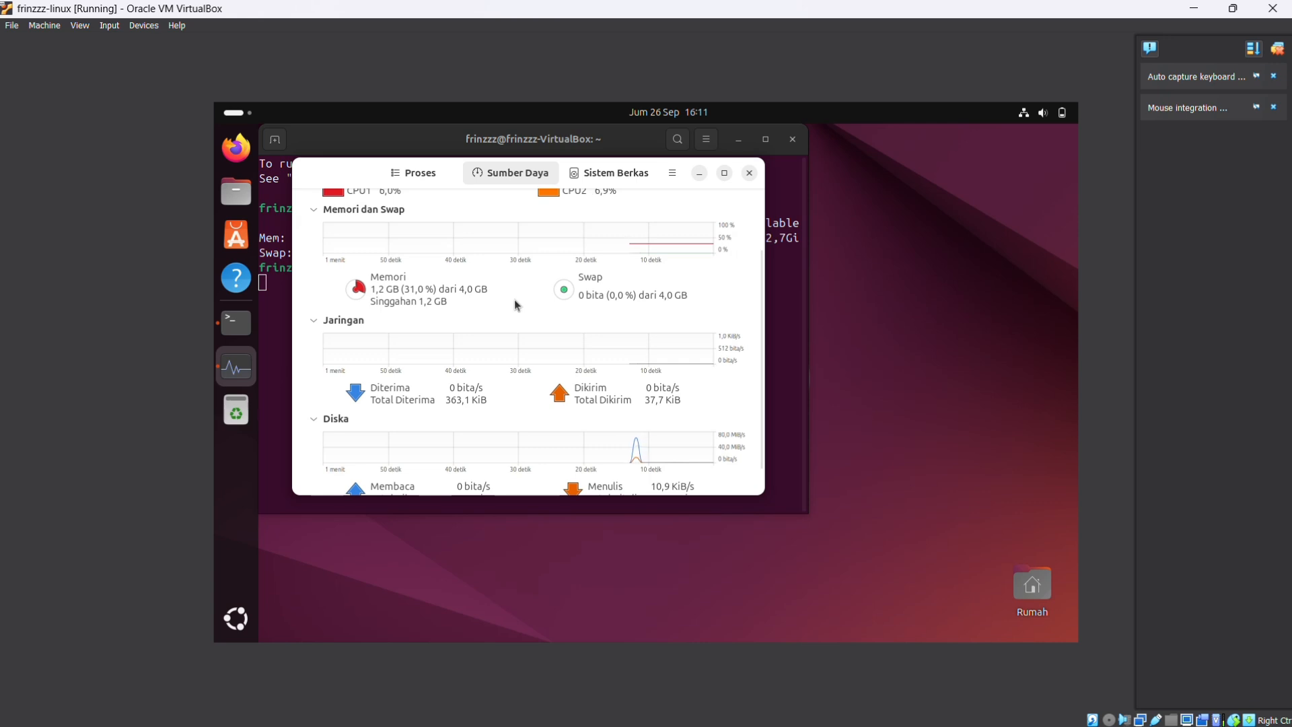
{"action": "scroll", "coordinate": [514, 300], "scroll_direction": "up", "scroll_amount": 3}
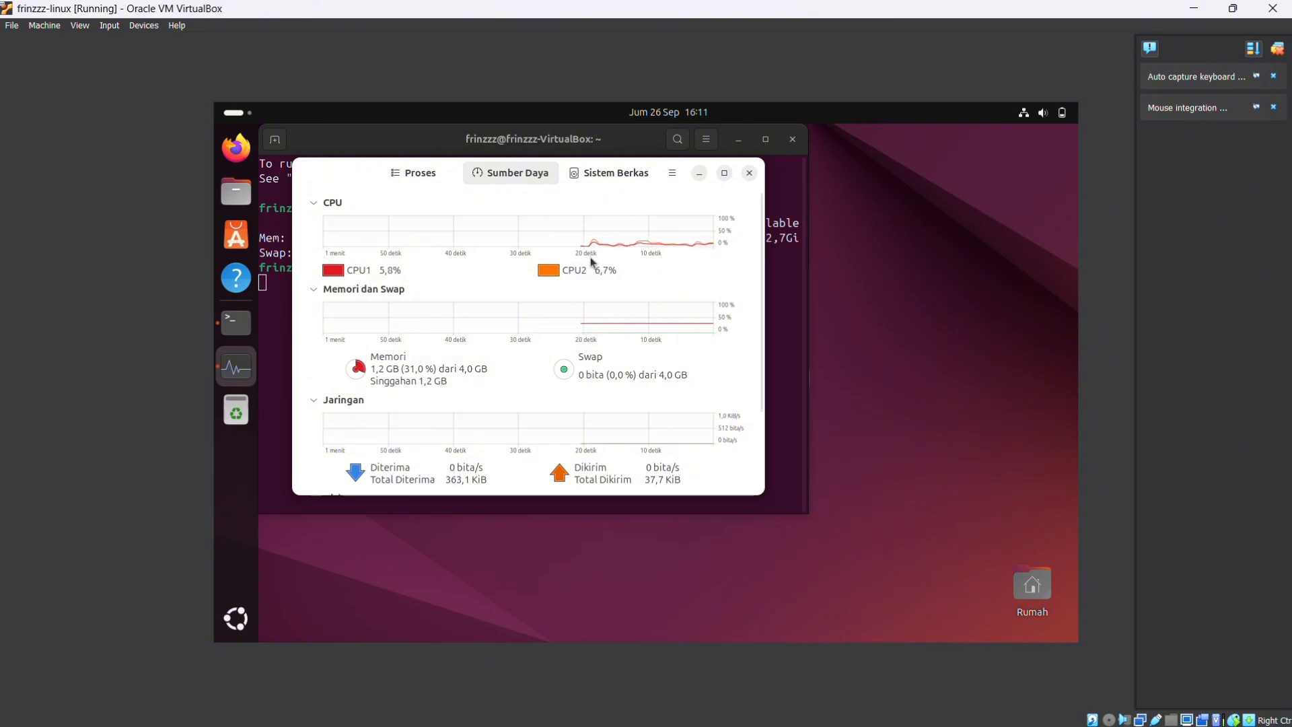
Minimize the terminal and system monitor windows to reveal the desktop
{"action": "left_click", "coordinate": [738, 140]}
{"action": "left_click", "coordinate": [699, 173]}
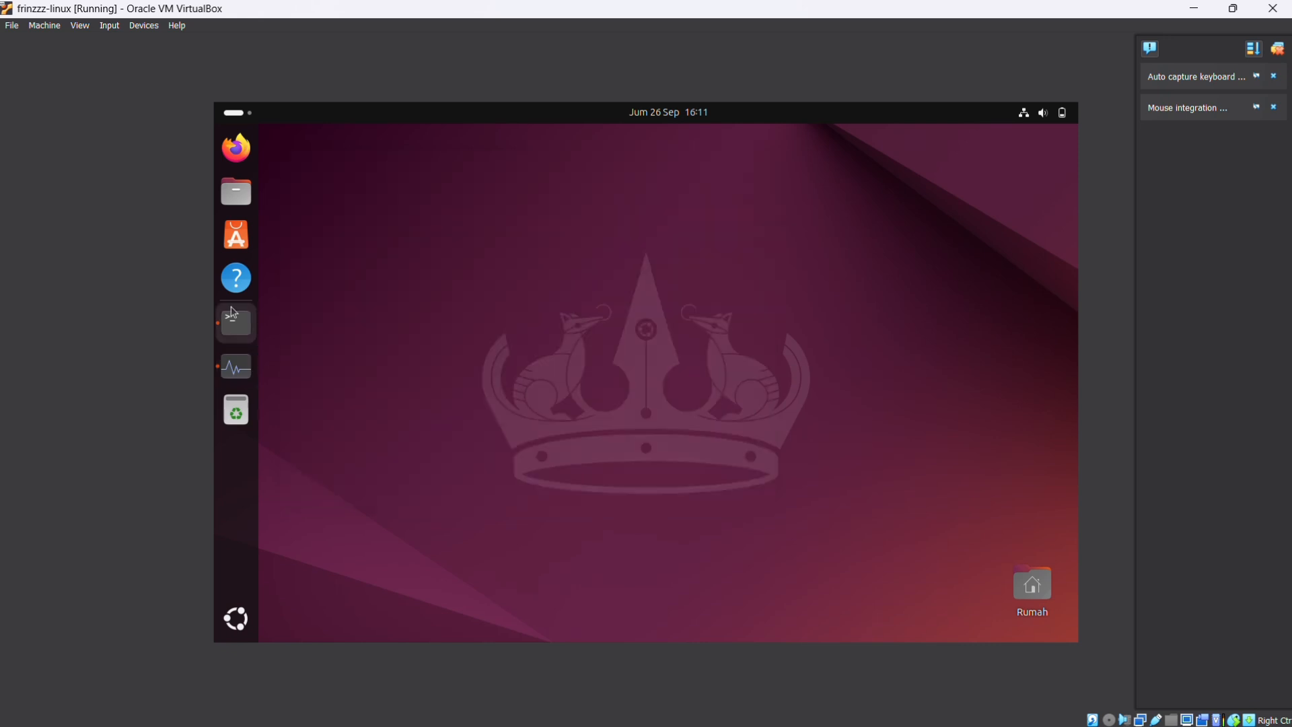
Browse the installed applications and the contents of the Utilitas folder
{"action": "left_click", "coordinate": [245, 621]}
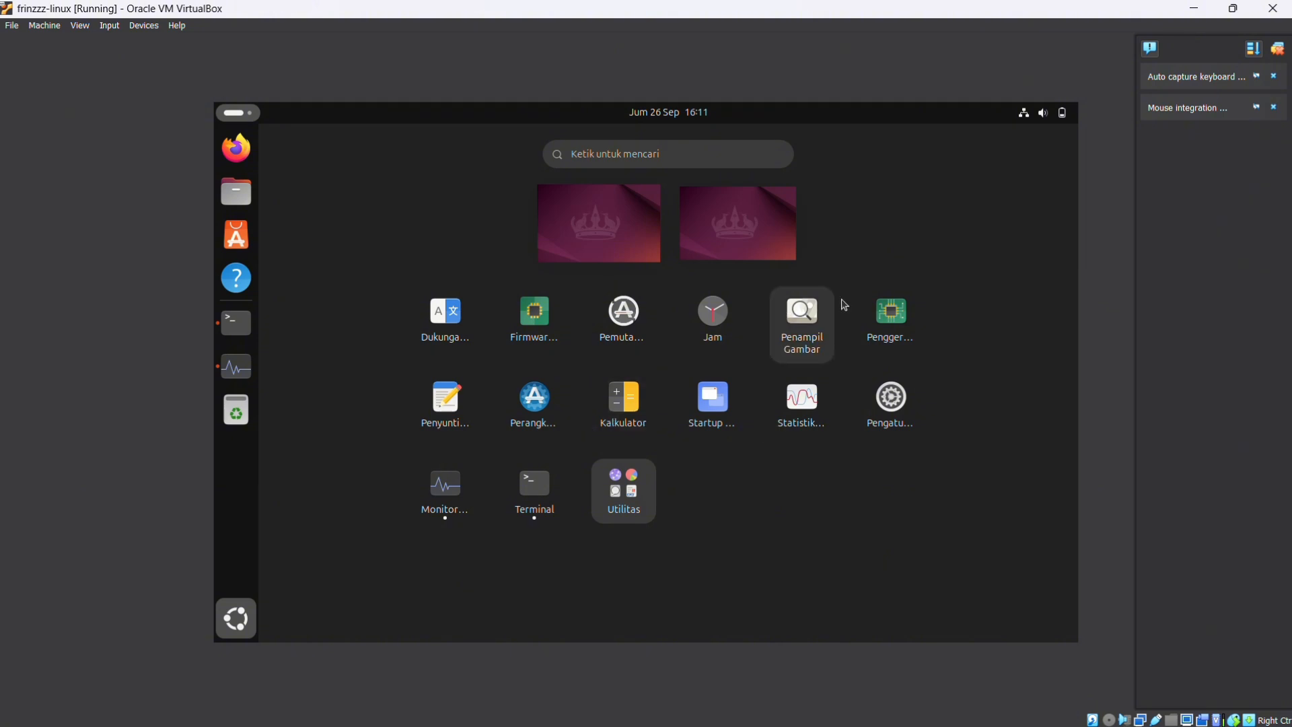
{"action": "left_click", "coordinate": [636, 505]}
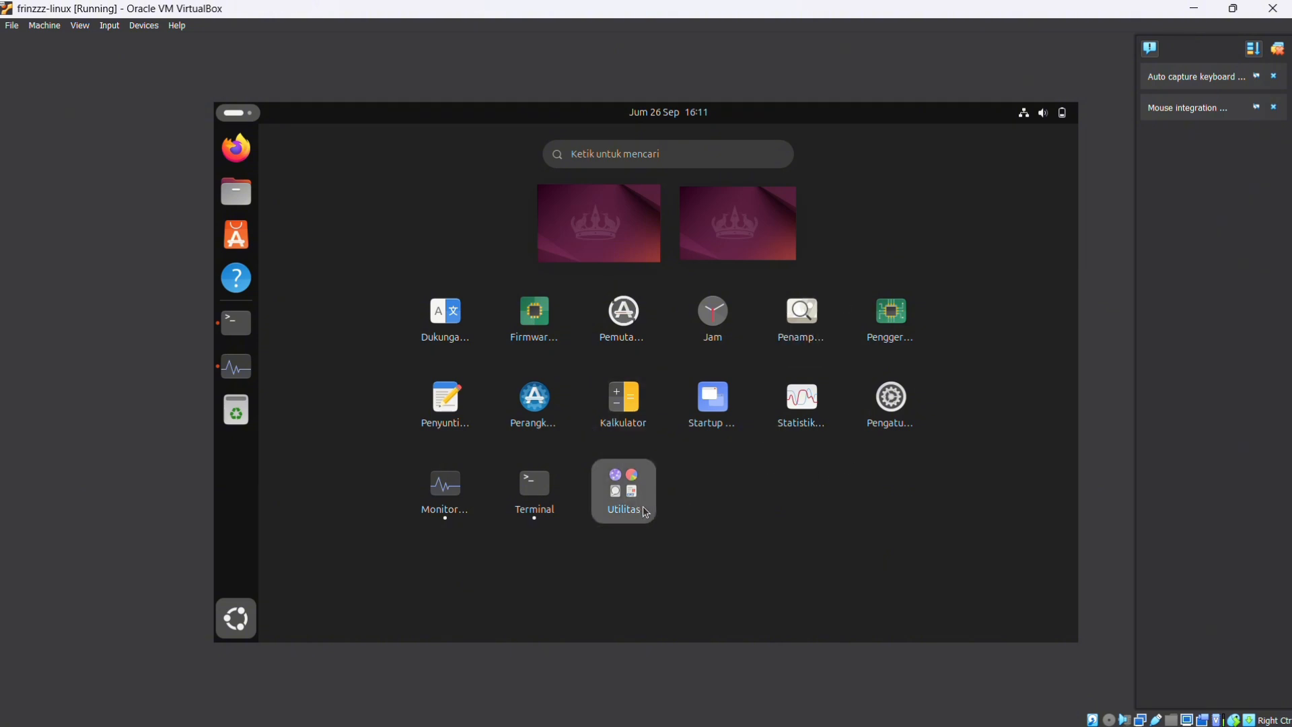
{"action": "left_click", "coordinate": [890, 368]}
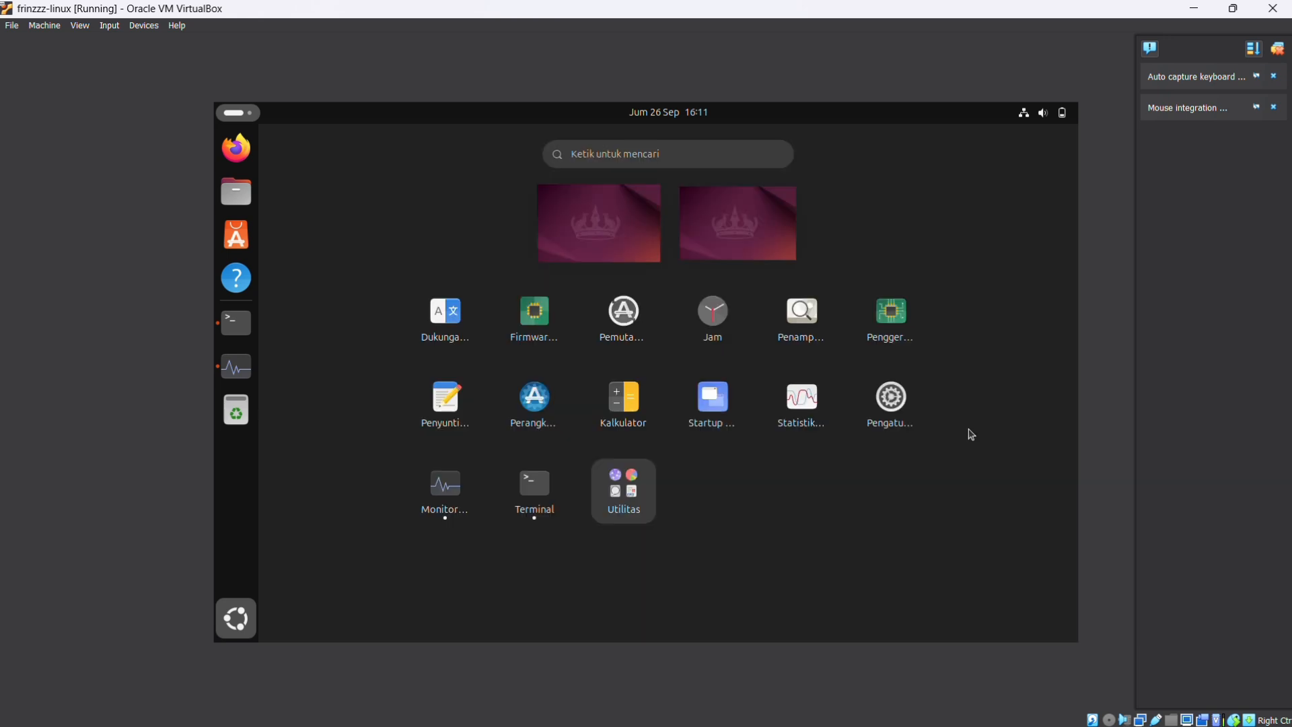
Search the applications for "li", leave the application overview, and open the App Center
{"action": "left_click", "coordinate": [667, 154]}
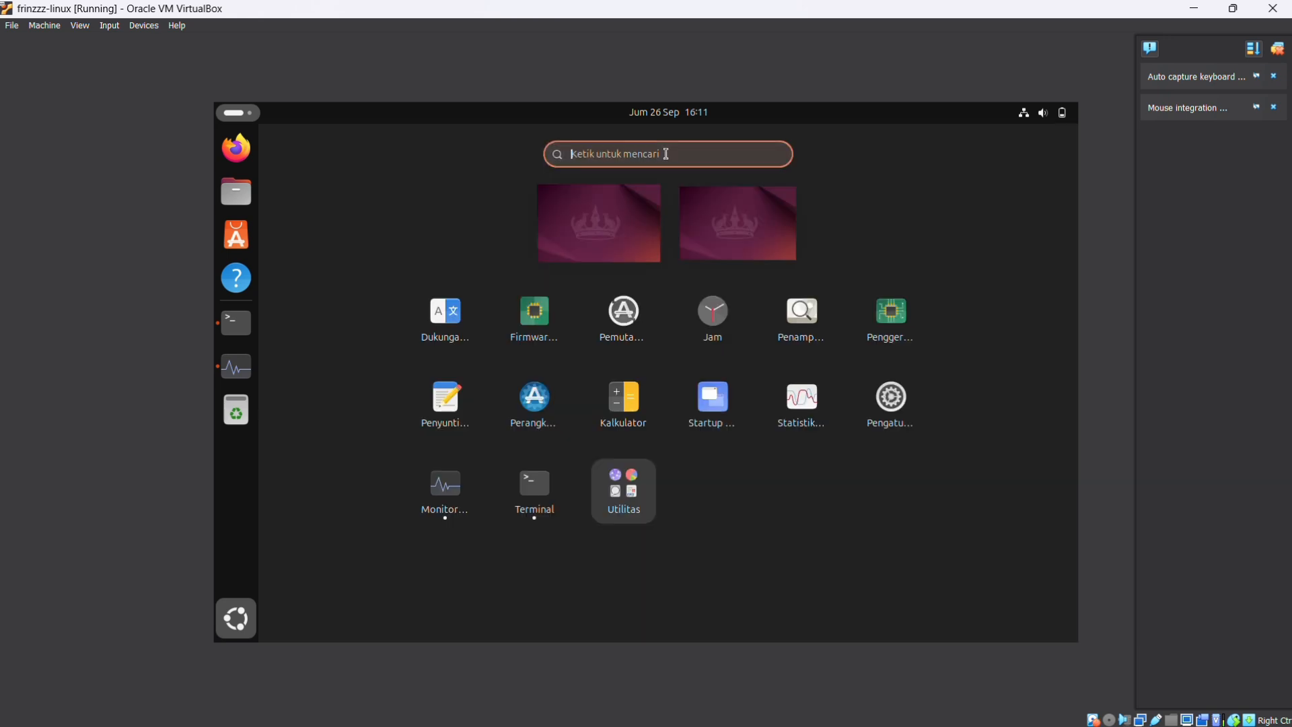
{"action": "type", "text": "li"}
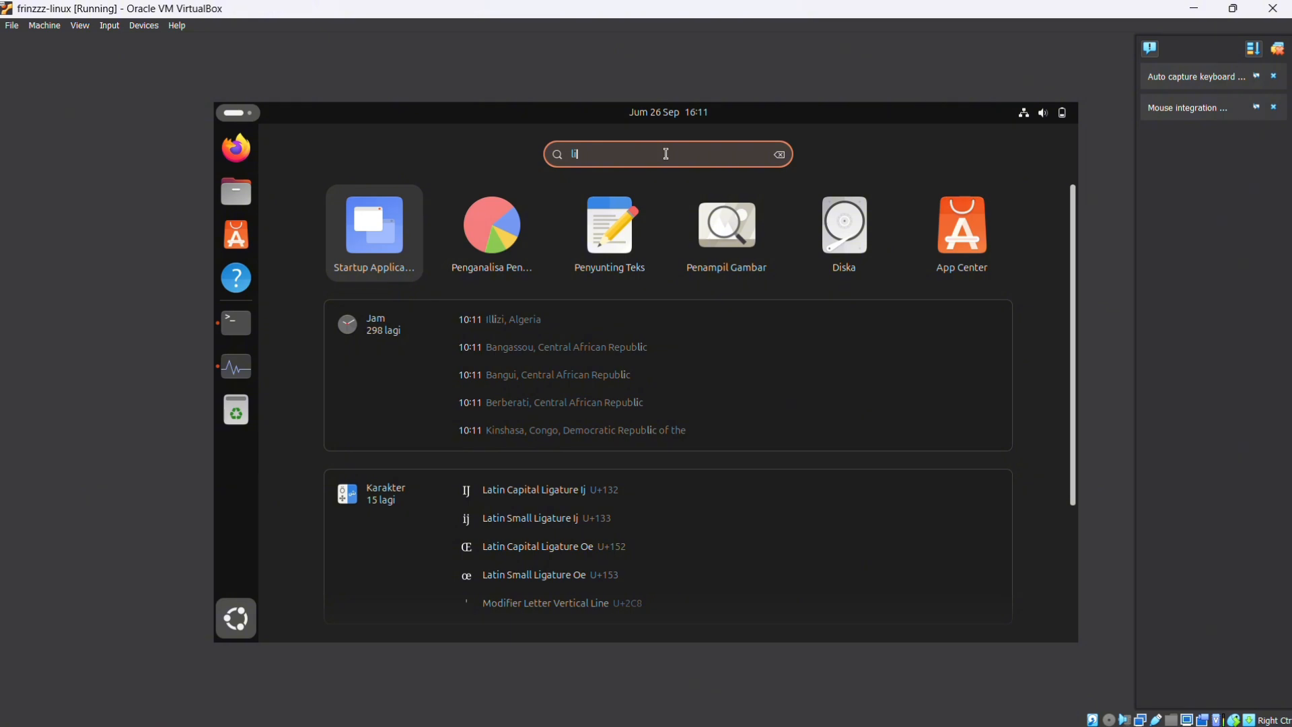
{"action": "key", "text": "Escape"}
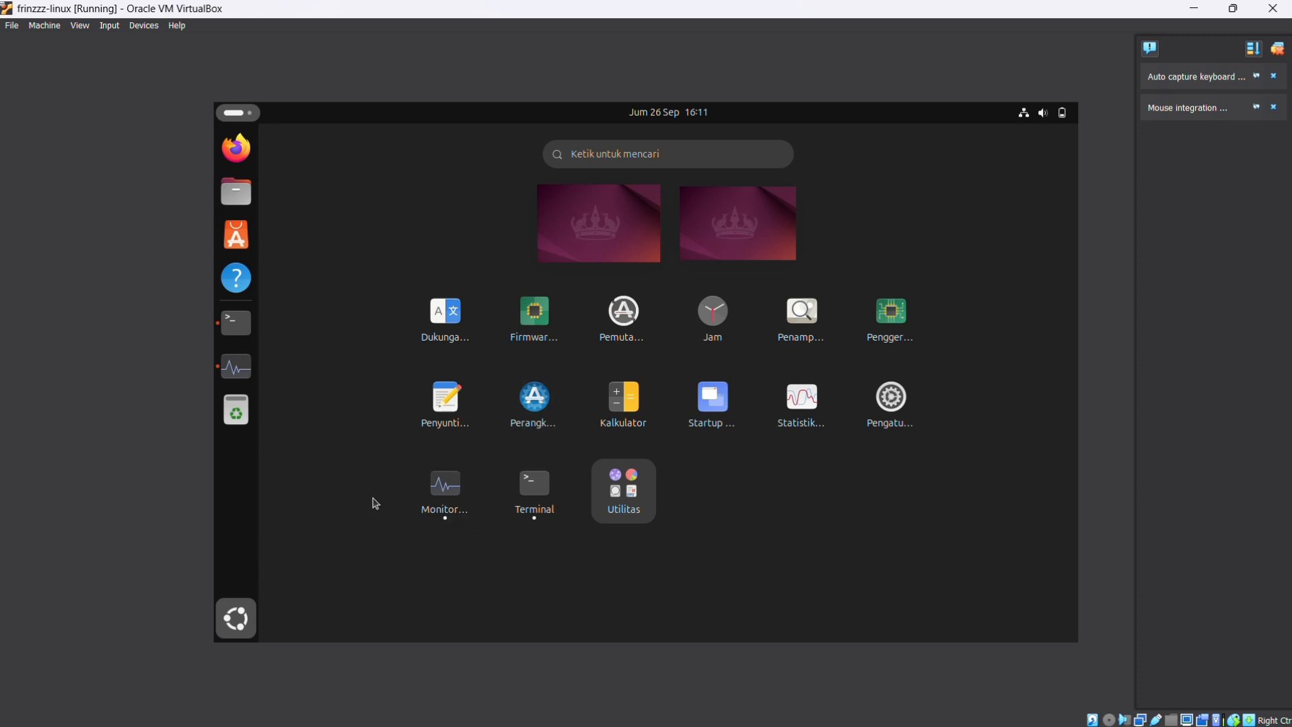
{"action": "left_click", "coordinate": [234, 631]}
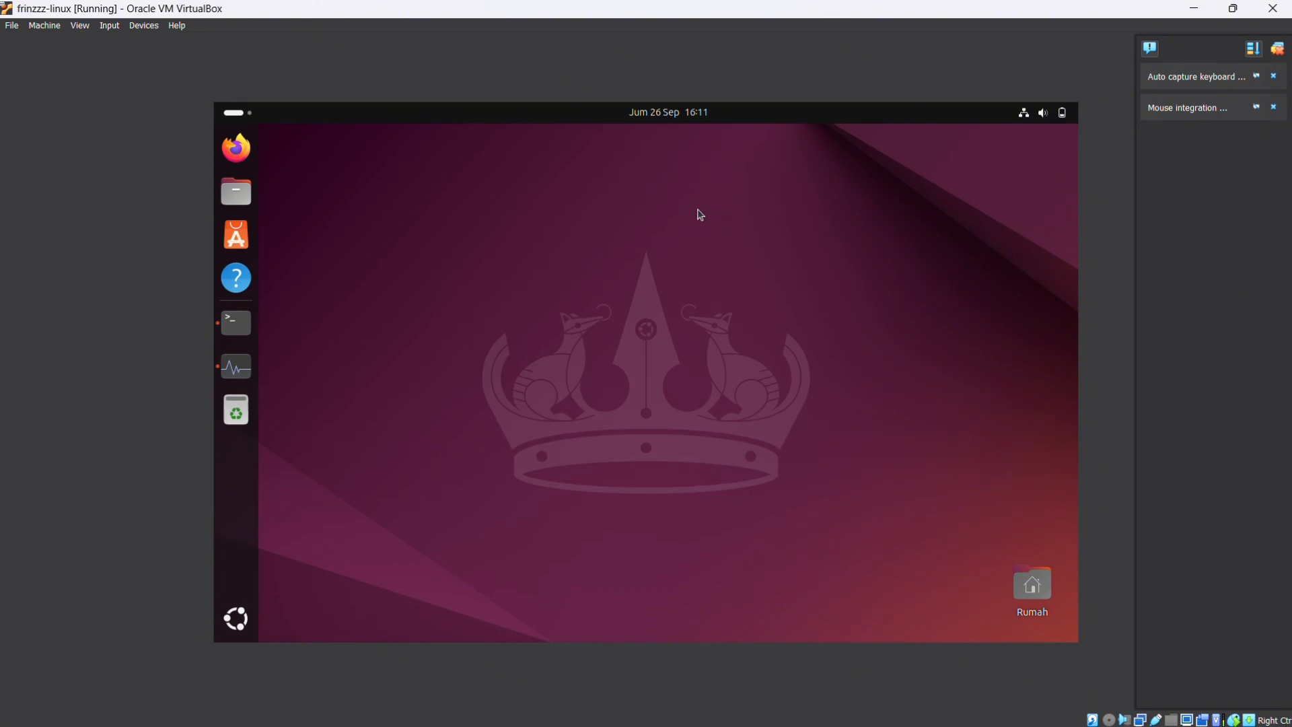
{"action": "left_click", "coordinate": [240, 234]}
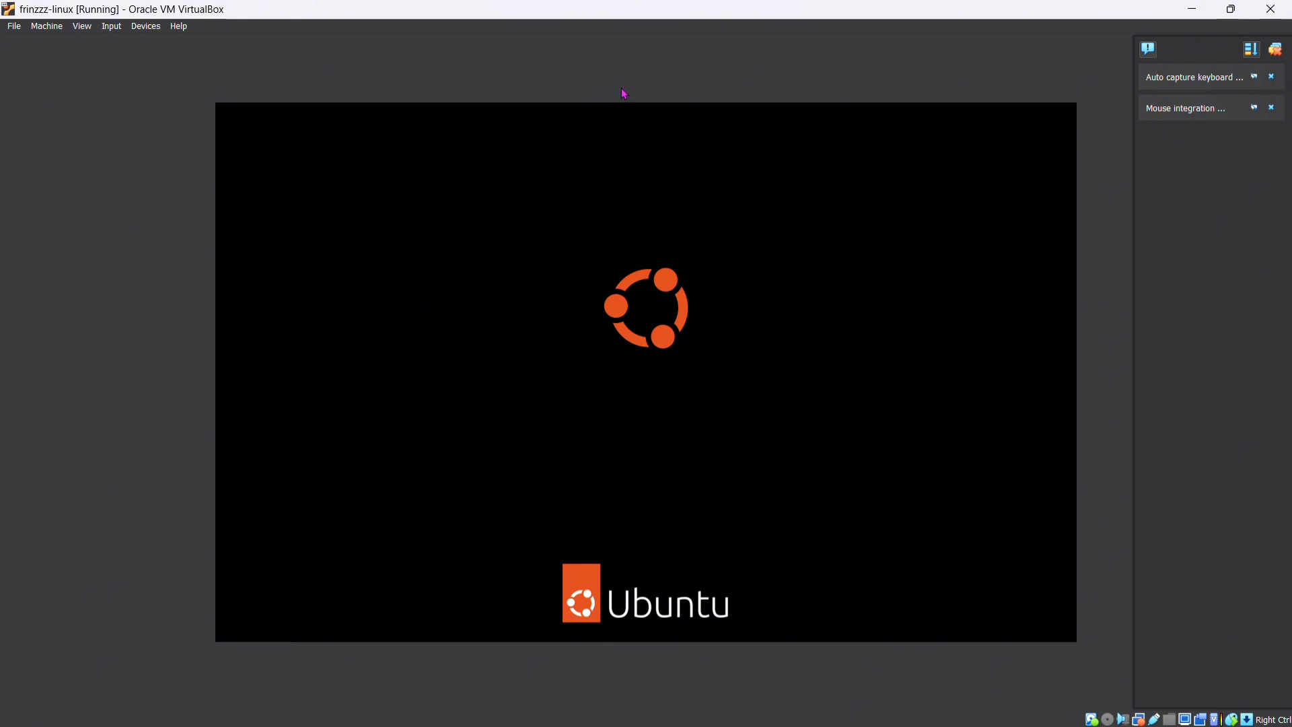
Log in to the Ubuntu user account by entering its password
{"action": "left_click", "coordinate": [81, 27]}
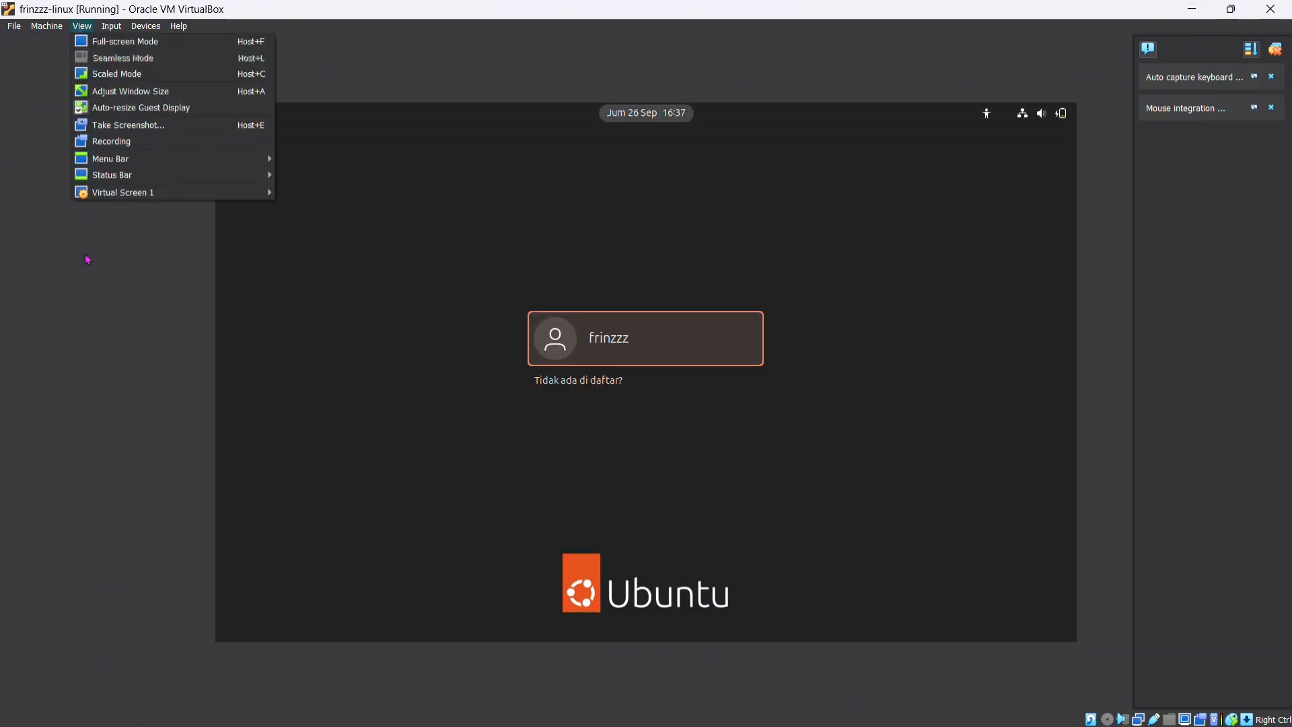
{"action": "left_click", "coordinate": [88, 259]}
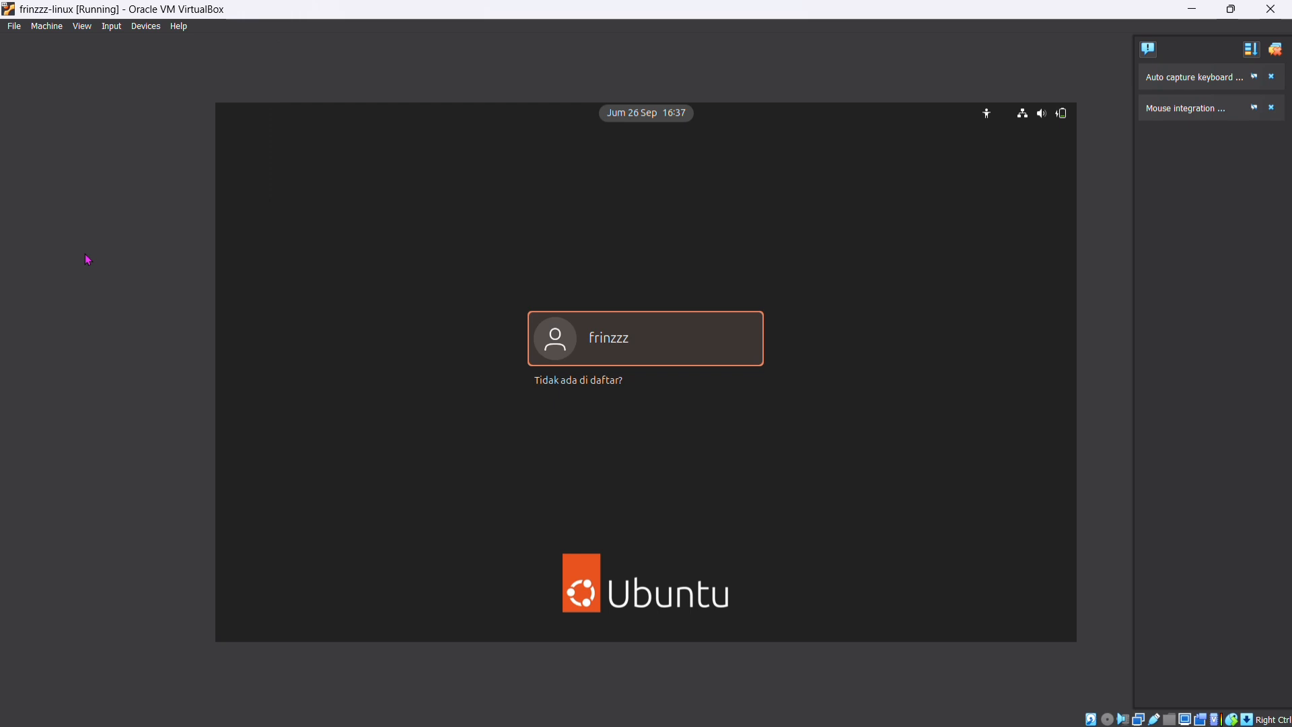
{"action": "left_click", "coordinate": [604, 336]}
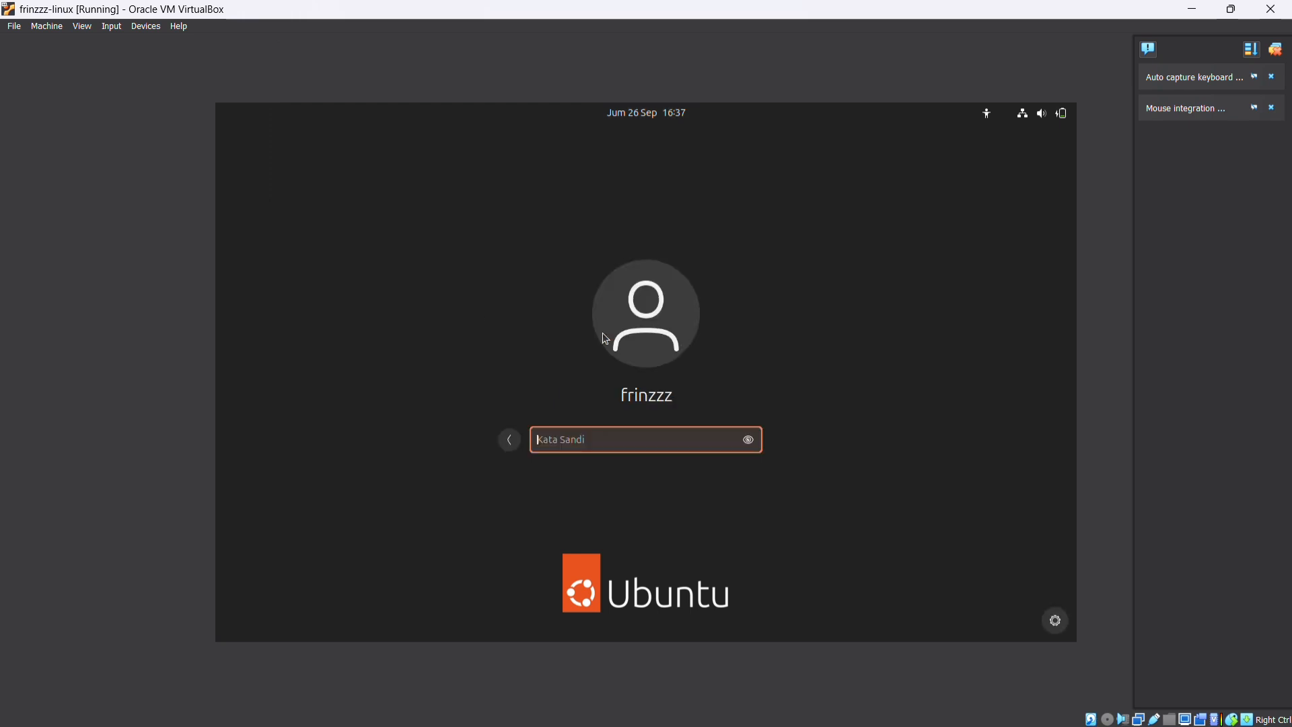
{"action": "type", "text": "•••••"}
{"action": "key", "text": "Return"}
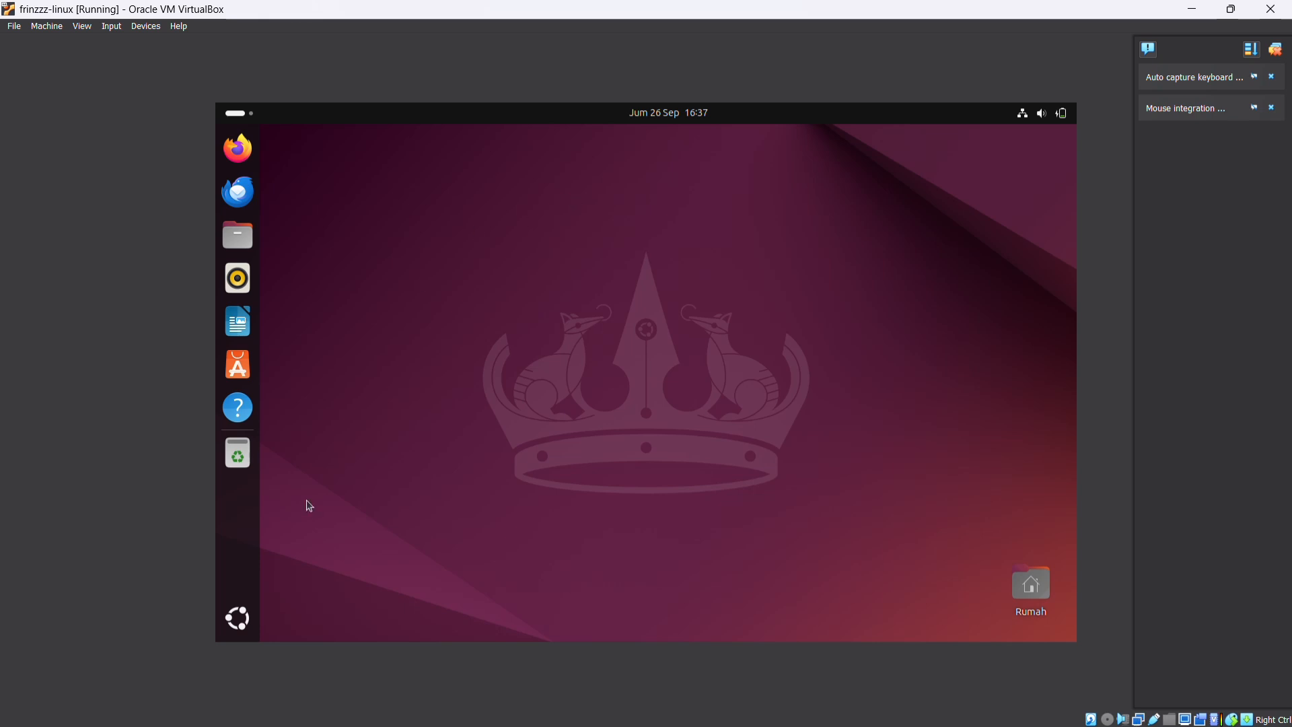
Search the applications for "ter" and open the Terminal
{"action": "left_click", "coordinate": [237, 616]}
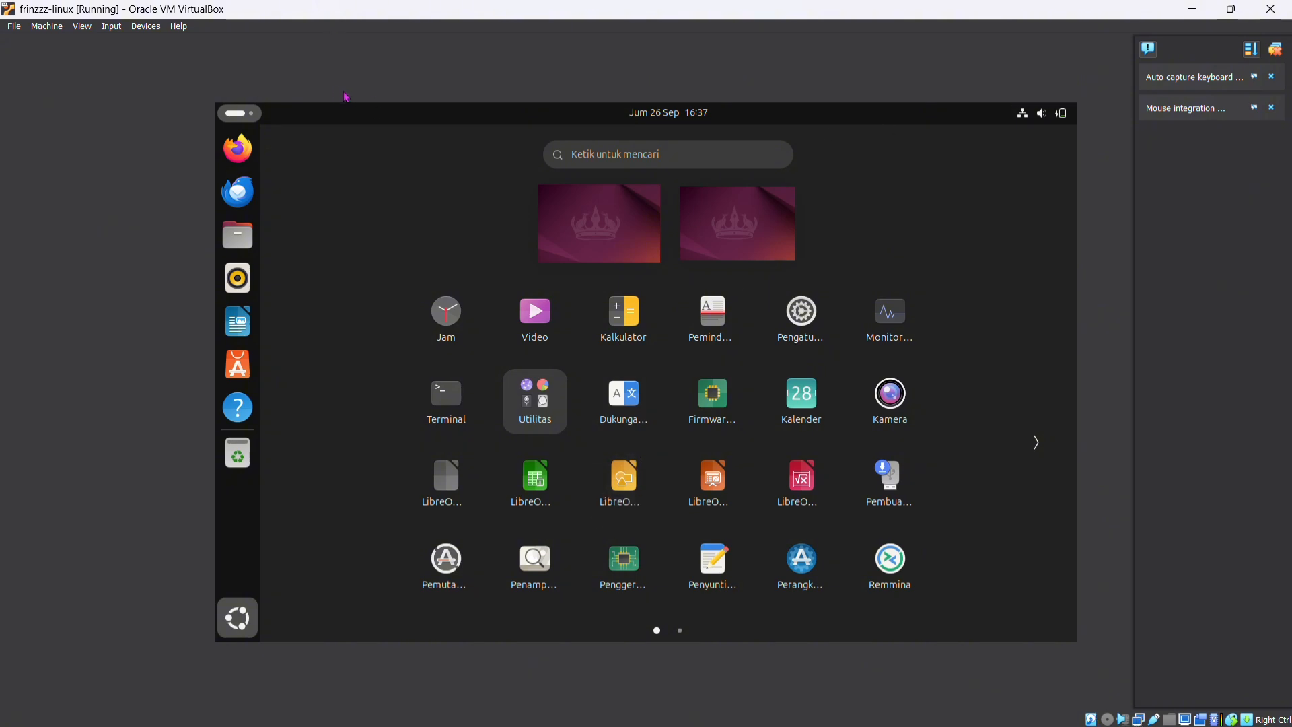
{"action": "left_click", "coordinate": [573, 152]}
{"action": "type", "text": "ter"}
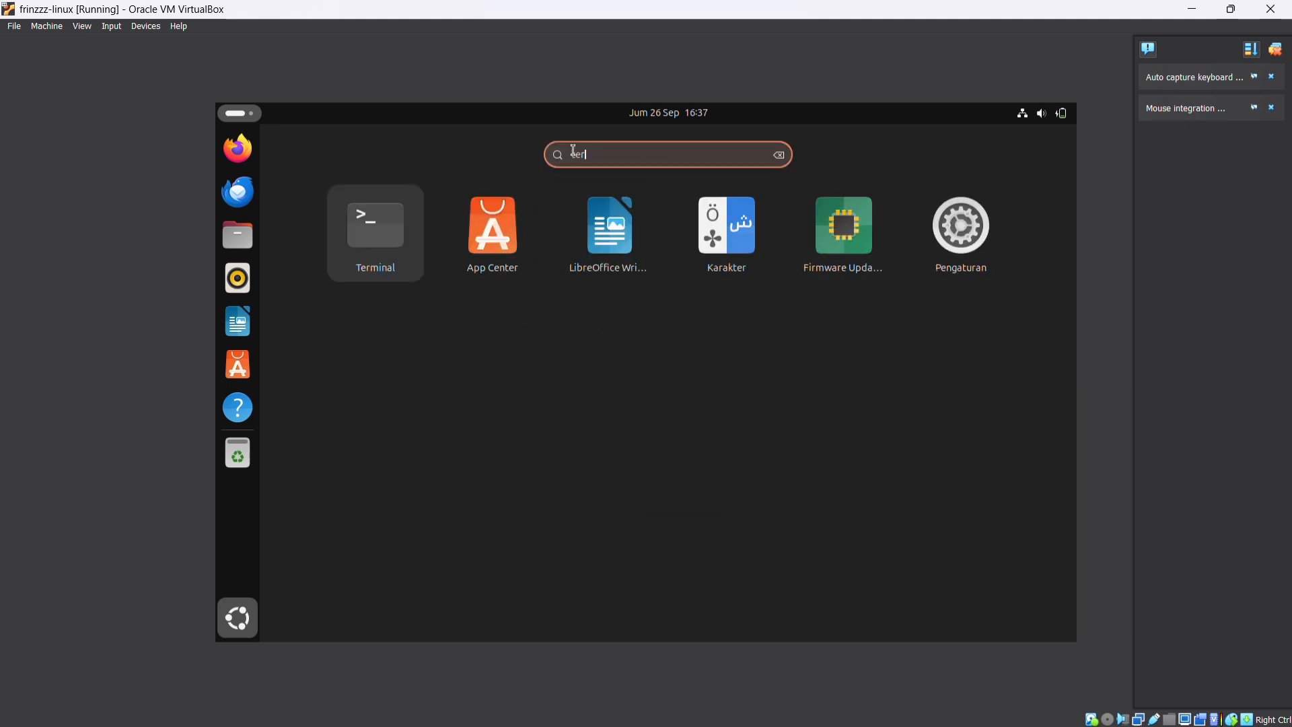
{"action": "left_click", "coordinate": [367, 247]}
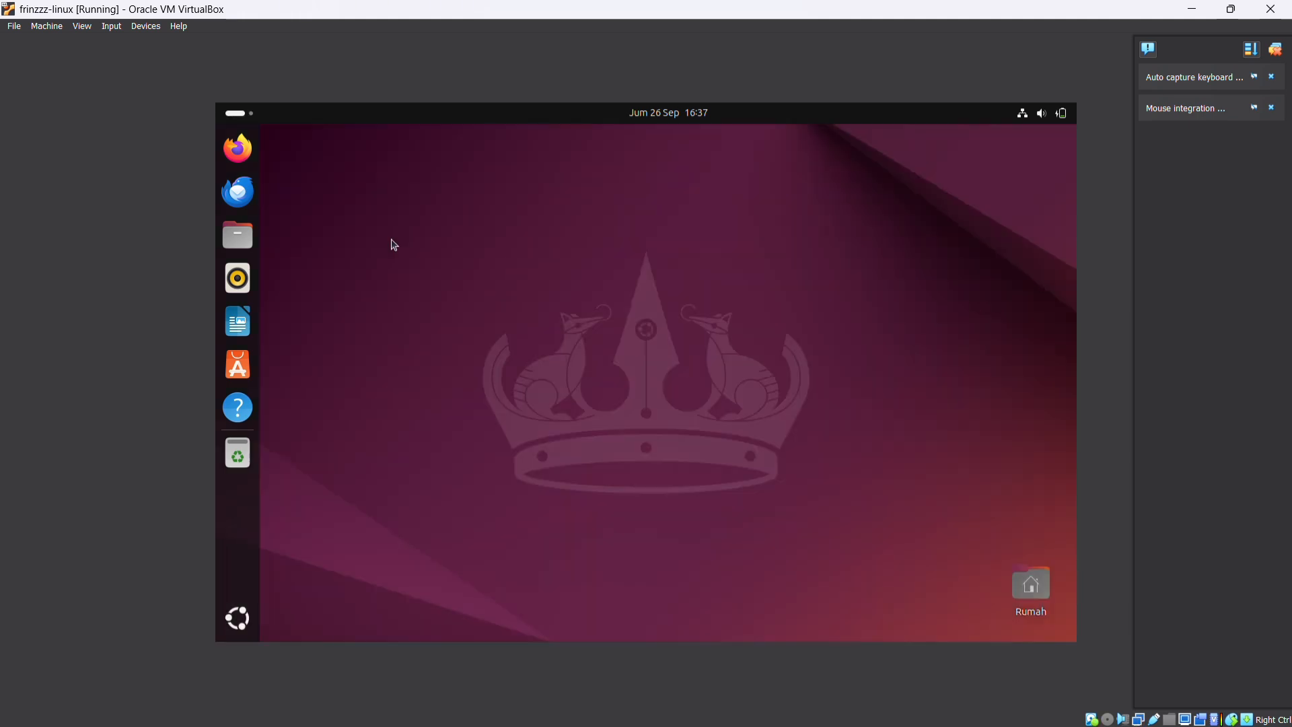
Run free -h in the terminal to check the memory and swap usage
{"action": "type", "text": "fre"}
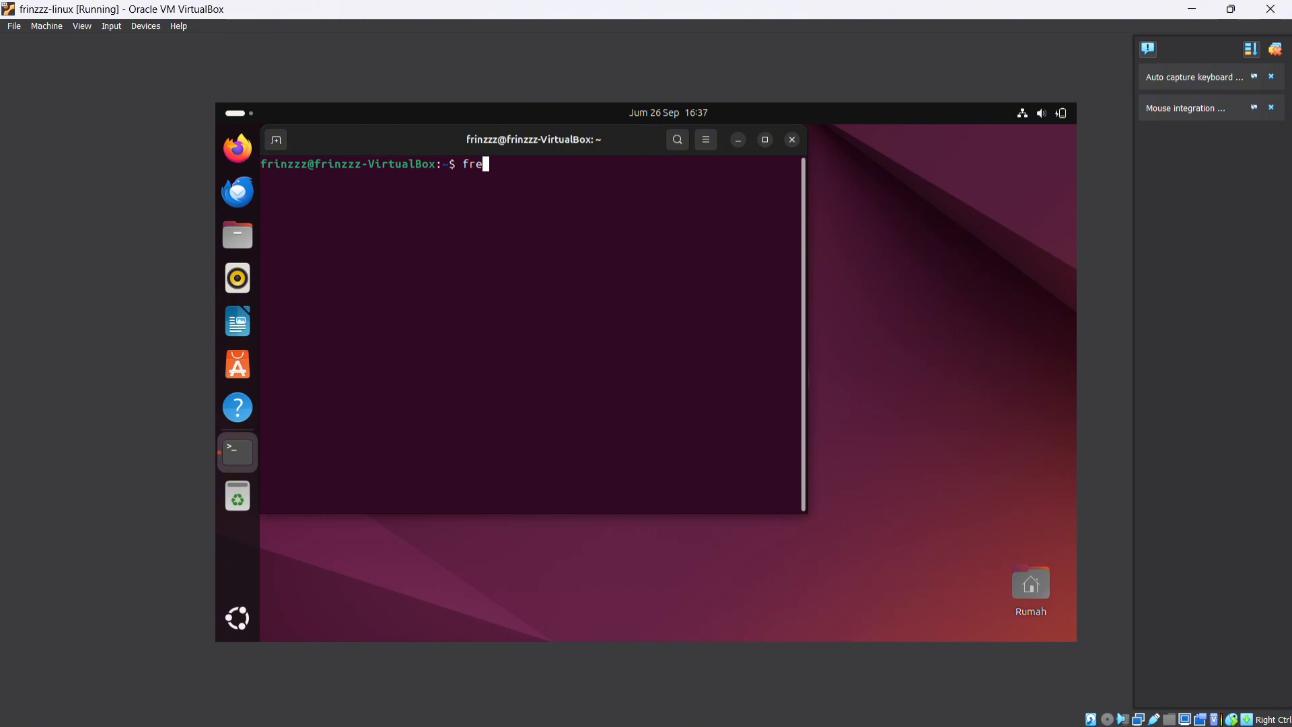
{"action": "type", "text": "e -h"}
{"action": "key", "text": "Return"}
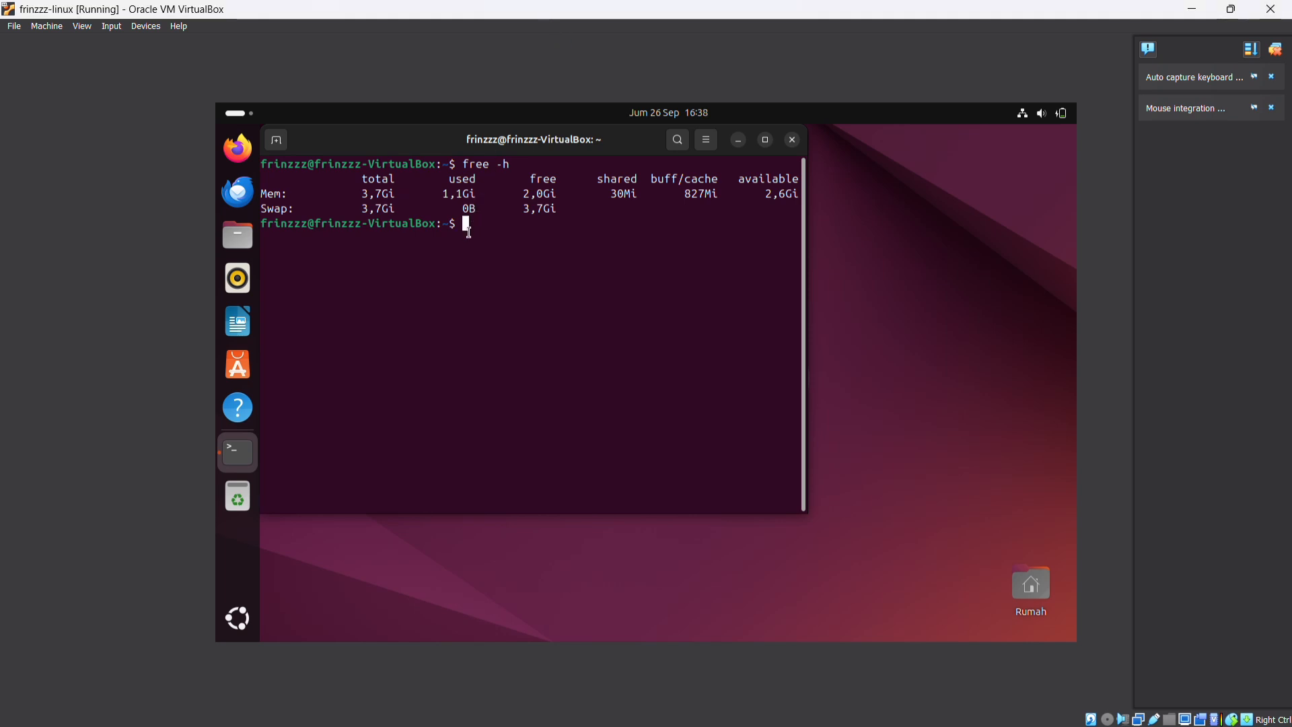
Run gnome-system-monitor from the terminal and view the CPU, memory, network and disk graphs under Sumber Daya
{"action": "type", "text": "gnome-system-monitor"}
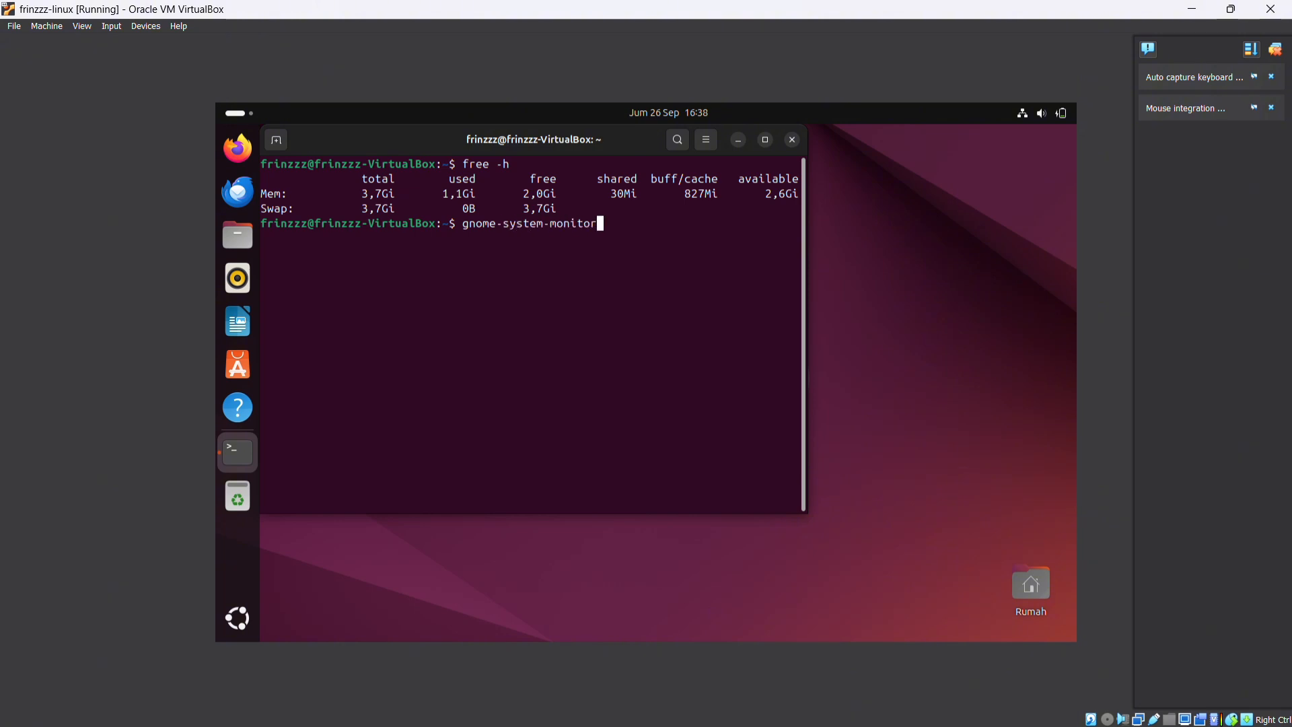
{"action": "key", "text": "Return"}
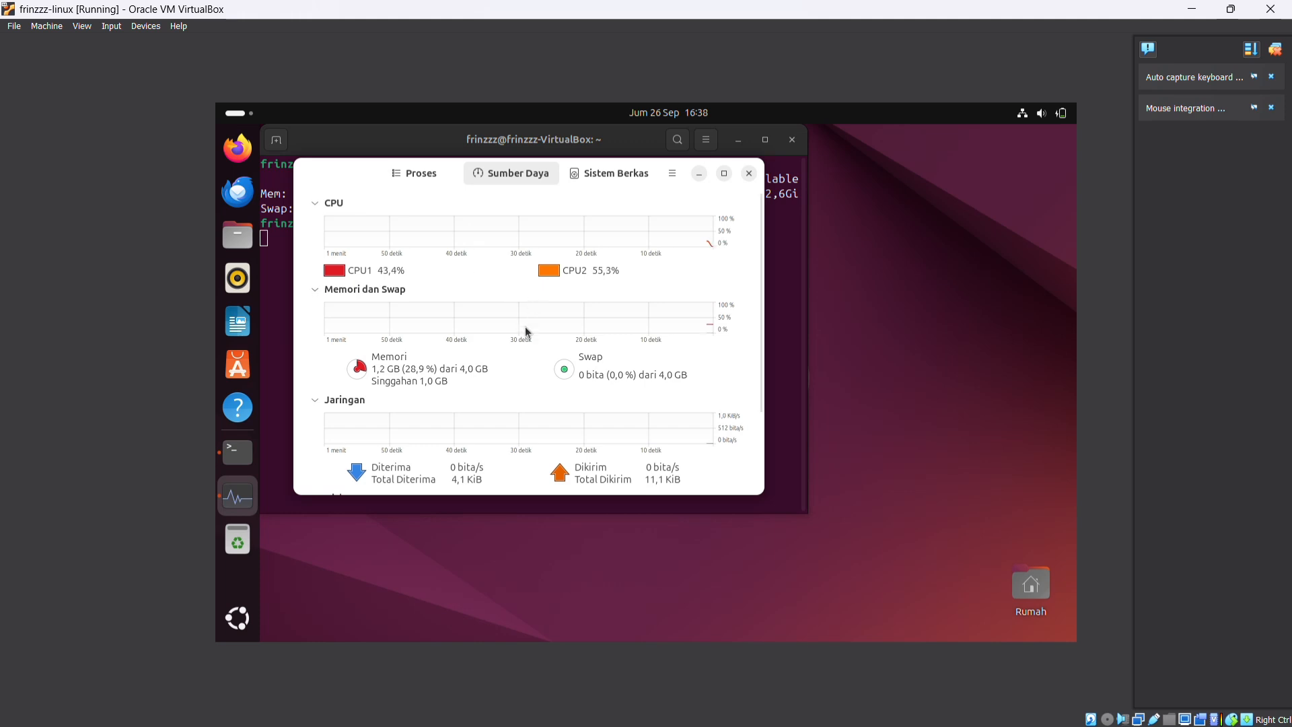
{"action": "scroll", "coordinate": [525, 328], "scroll_direction": "down", "scroll_amount": 1}
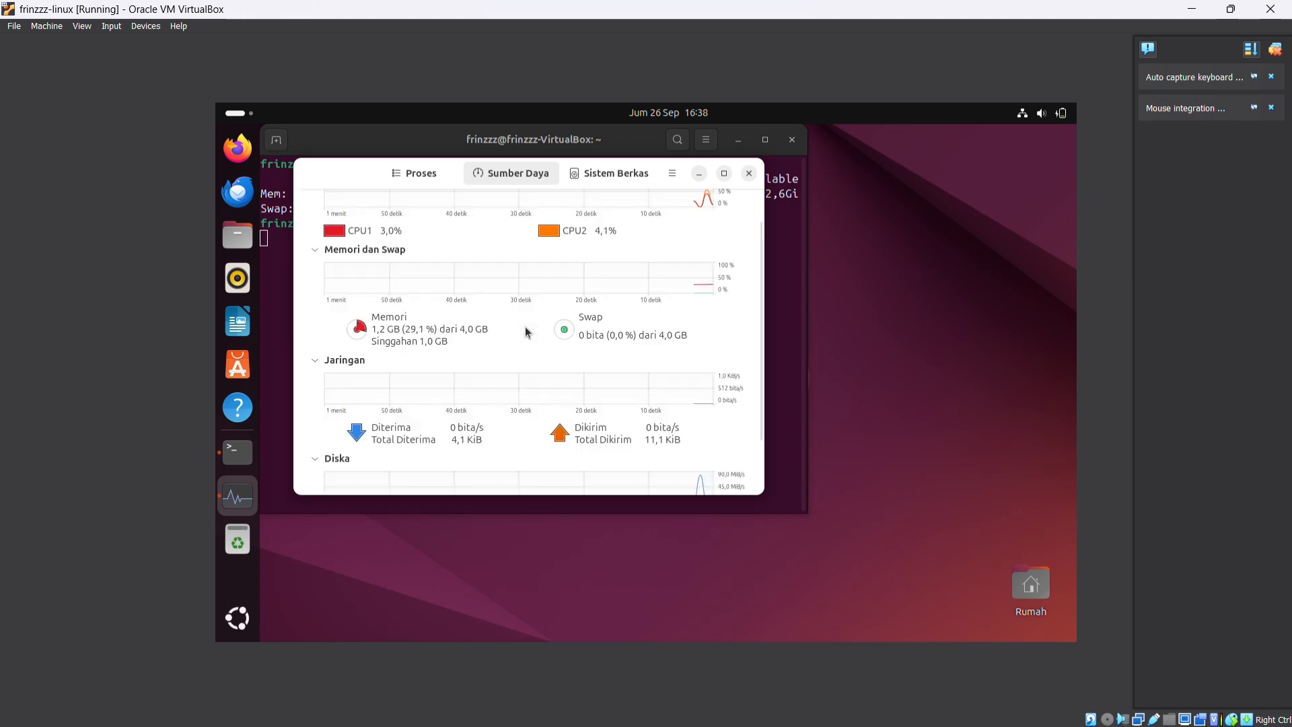
{"action": "scroll", "coordinate": [525, 325], "scroll_direction": "down", "scroll_amount": 1}
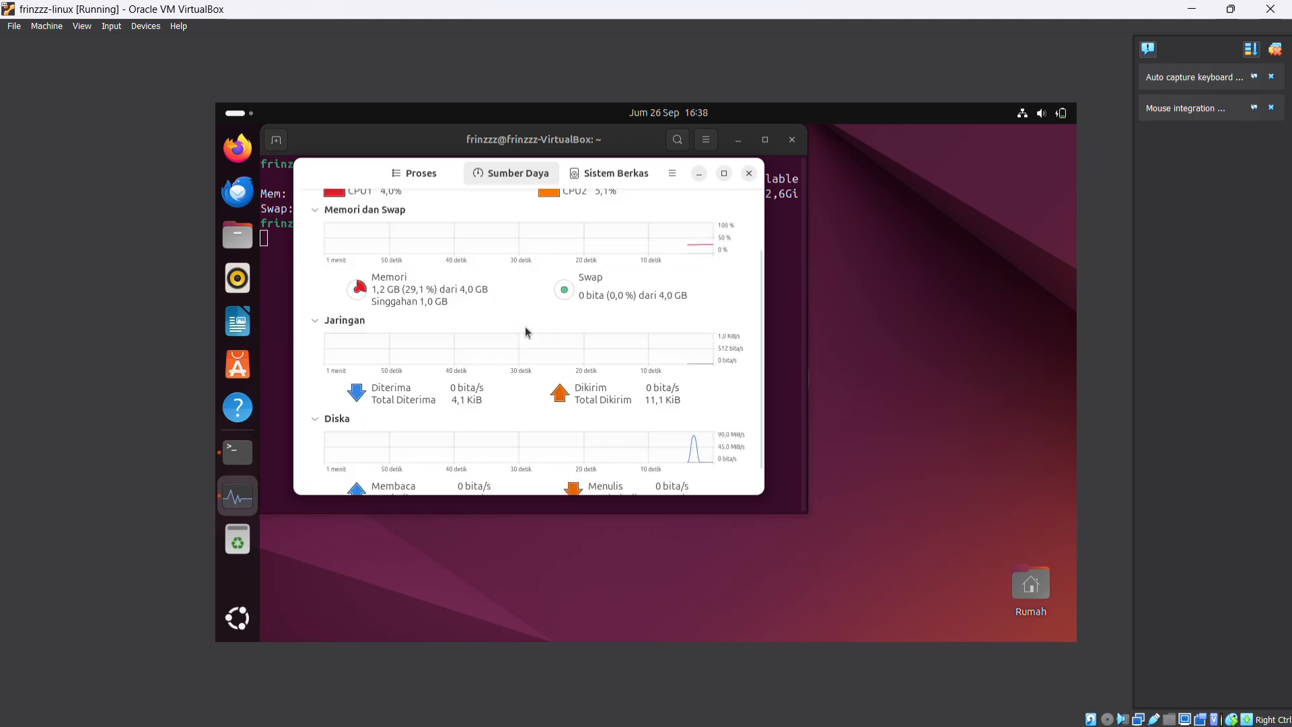
Minimize the system monitor and terminal windows, and launch LibreOffice Draw
{"action": "left_click", "coordinate": [699, 174]}
{"action": "left_click", "coordinate": [738, 140]}
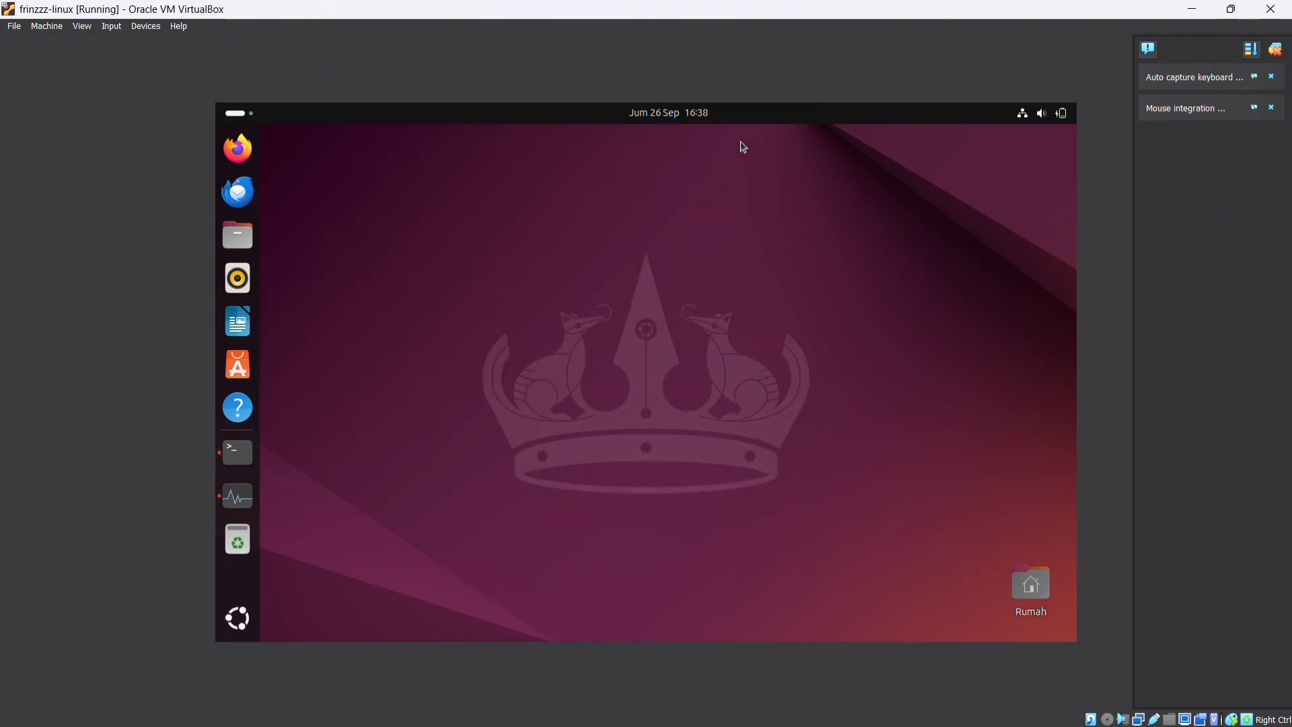
{"action": "left_click", "coordinate": [237, 617]}
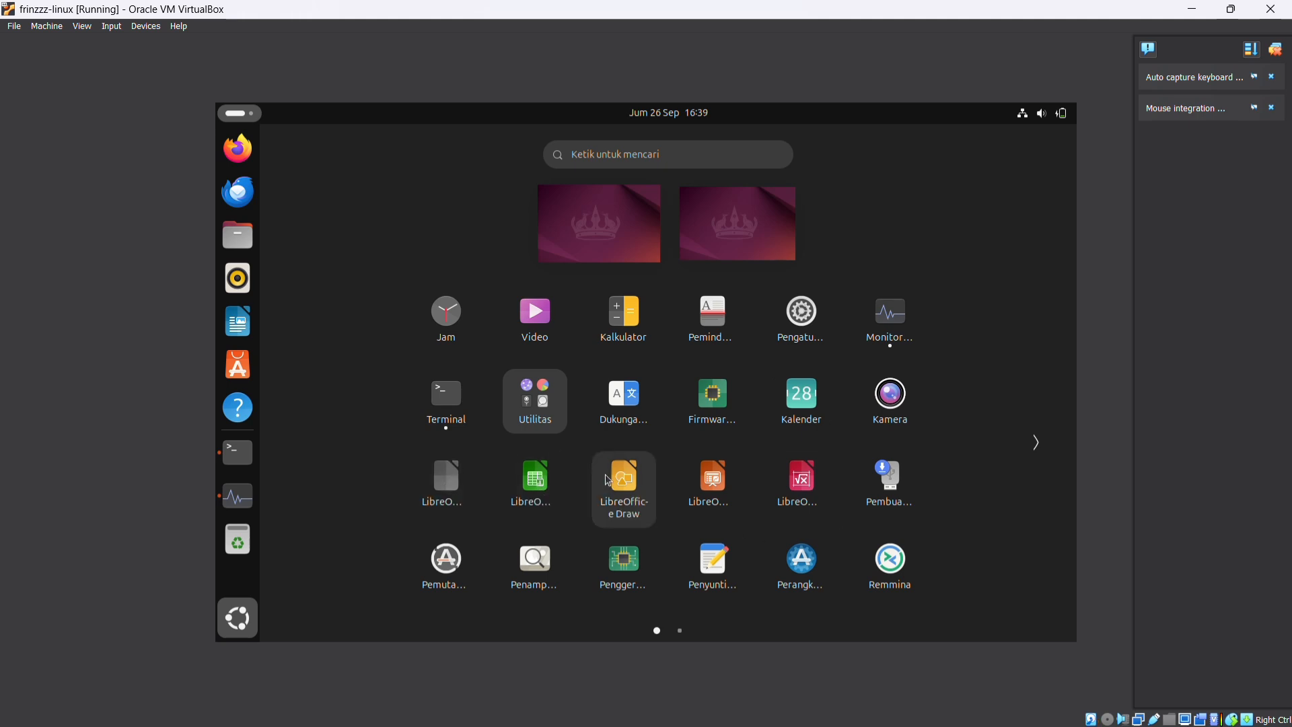
{"action": "left_click", "coordinate": [620, 489]}
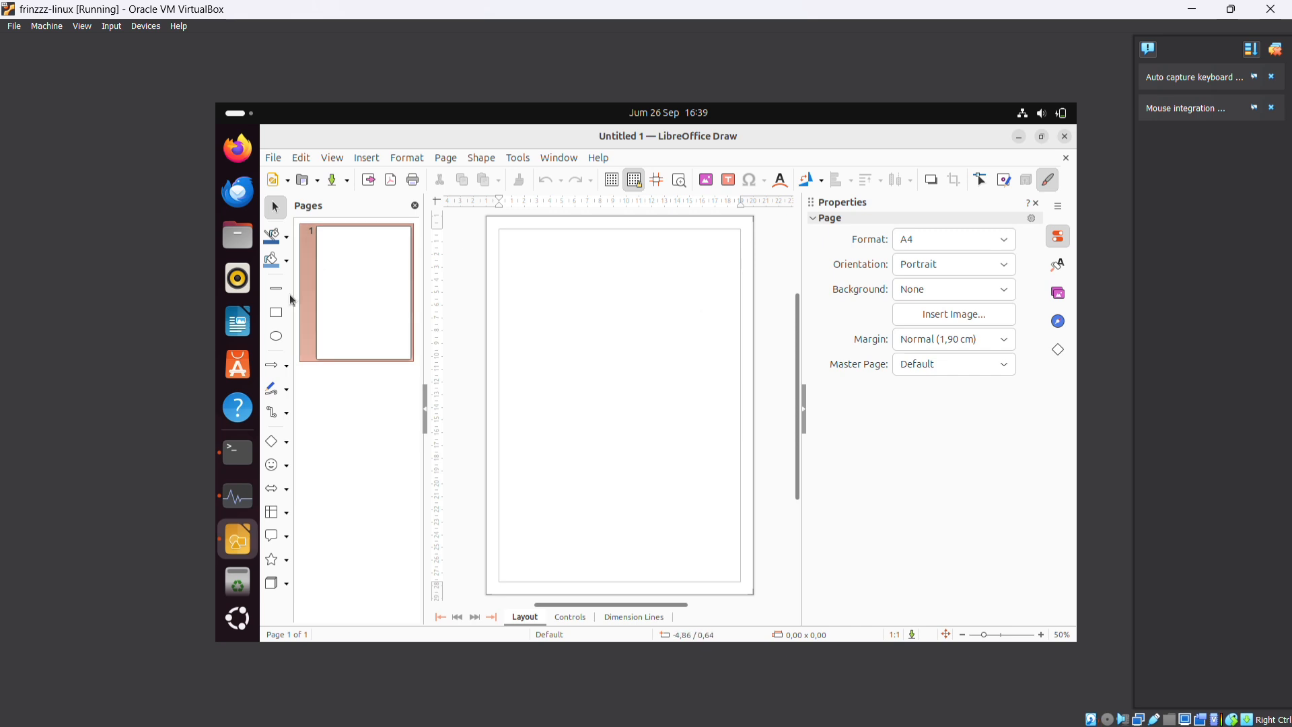
Draw a rectangle about 16 × 13.5 cm in the upper part of the blank A4 page
{"action": "left_click", "coordinate": [273, 157]}
{"action": "mouse_move", "coordinate": [332, 157]}
{"action": "left_click", "coordinate": [274, 312]}
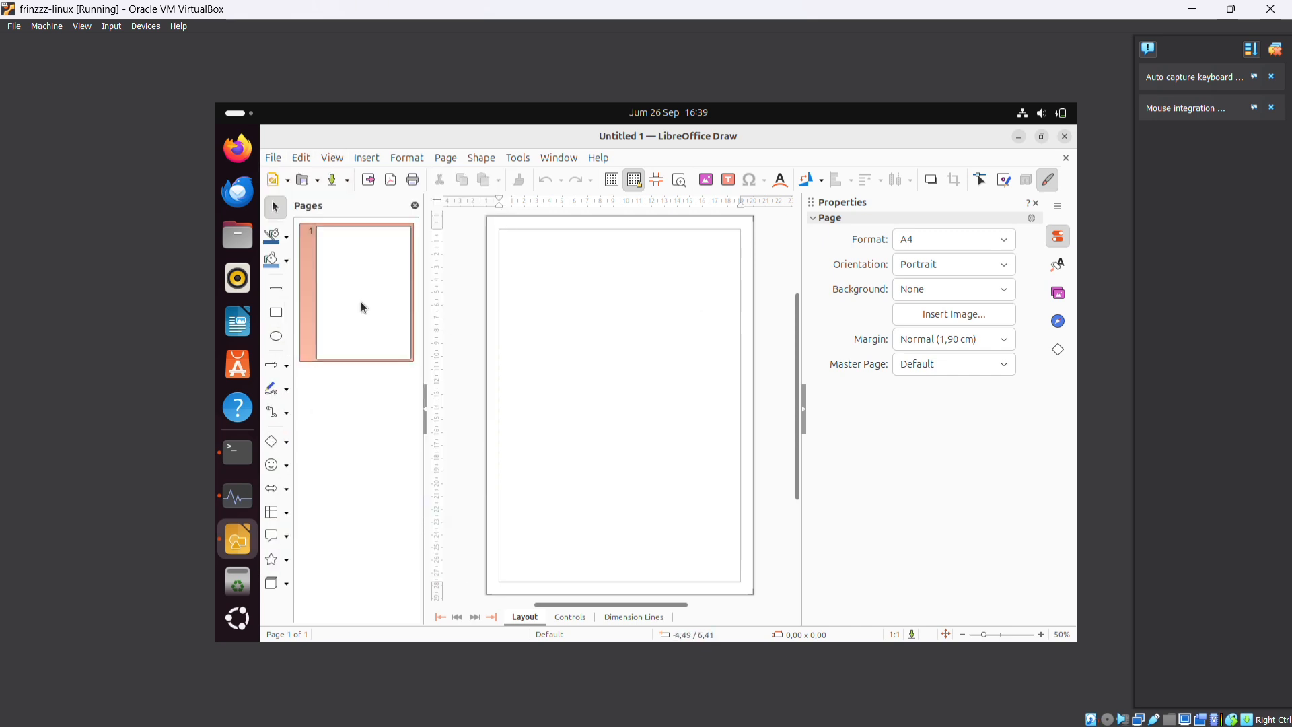
{"action": "left_click_drag", "start_coordinate": [522, 269], "coordinate": [725, 450]}
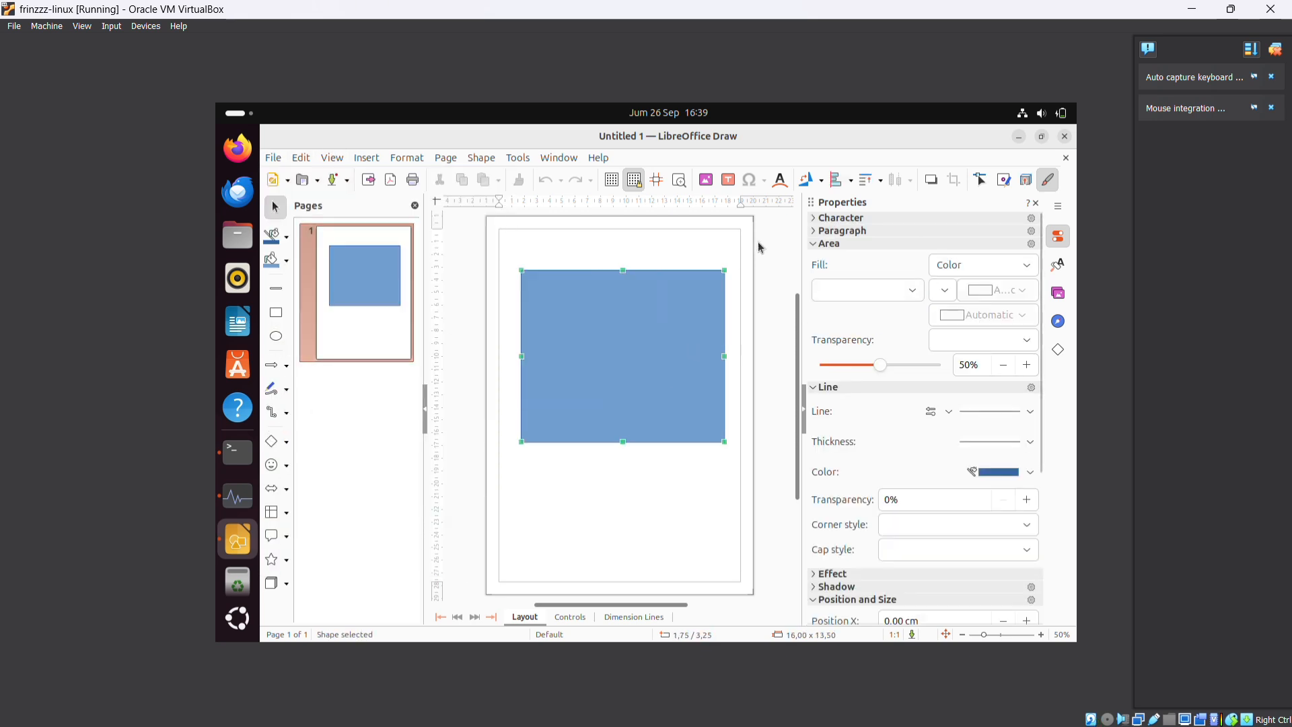
Minimize the drawing and create a LibreOffice Impress presentation from the Blueprint Plans template
{"action": "left_click", "coordinate": [1019, 137]}
{"action": "key", "text": "super+a"}
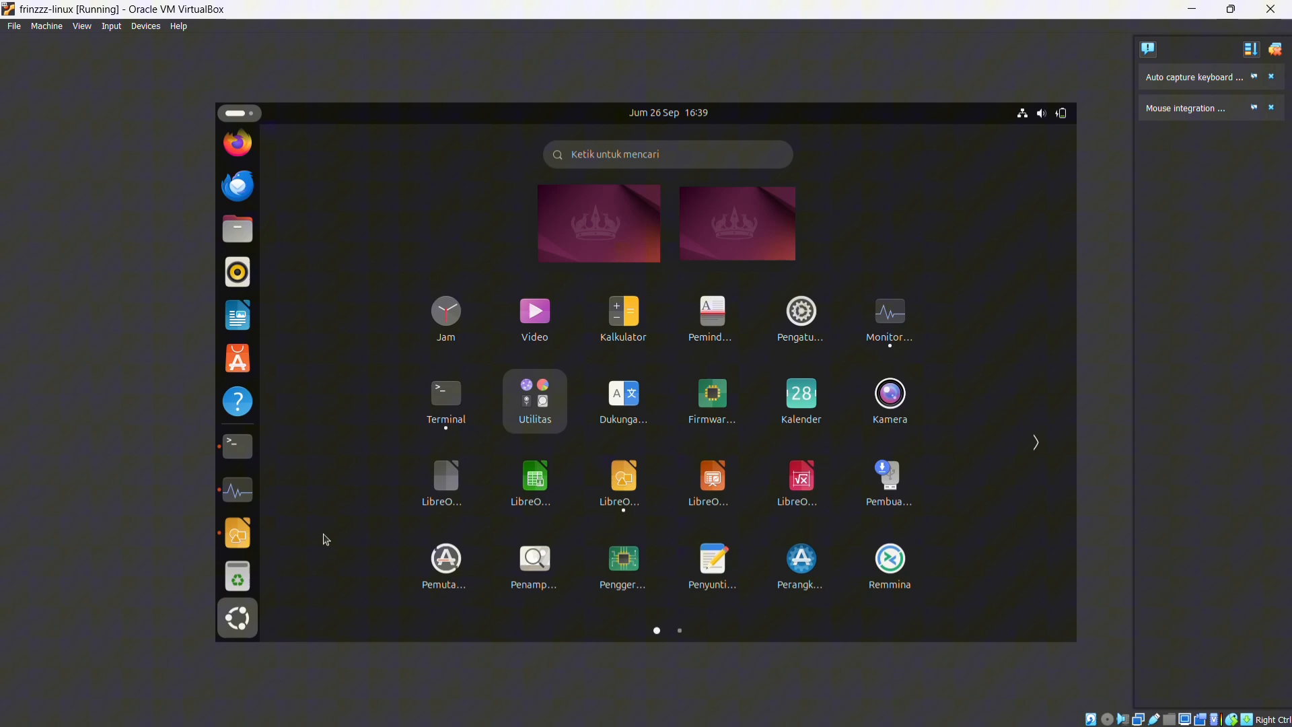
{"action": "left_click", "coordinate": [727, 489]}
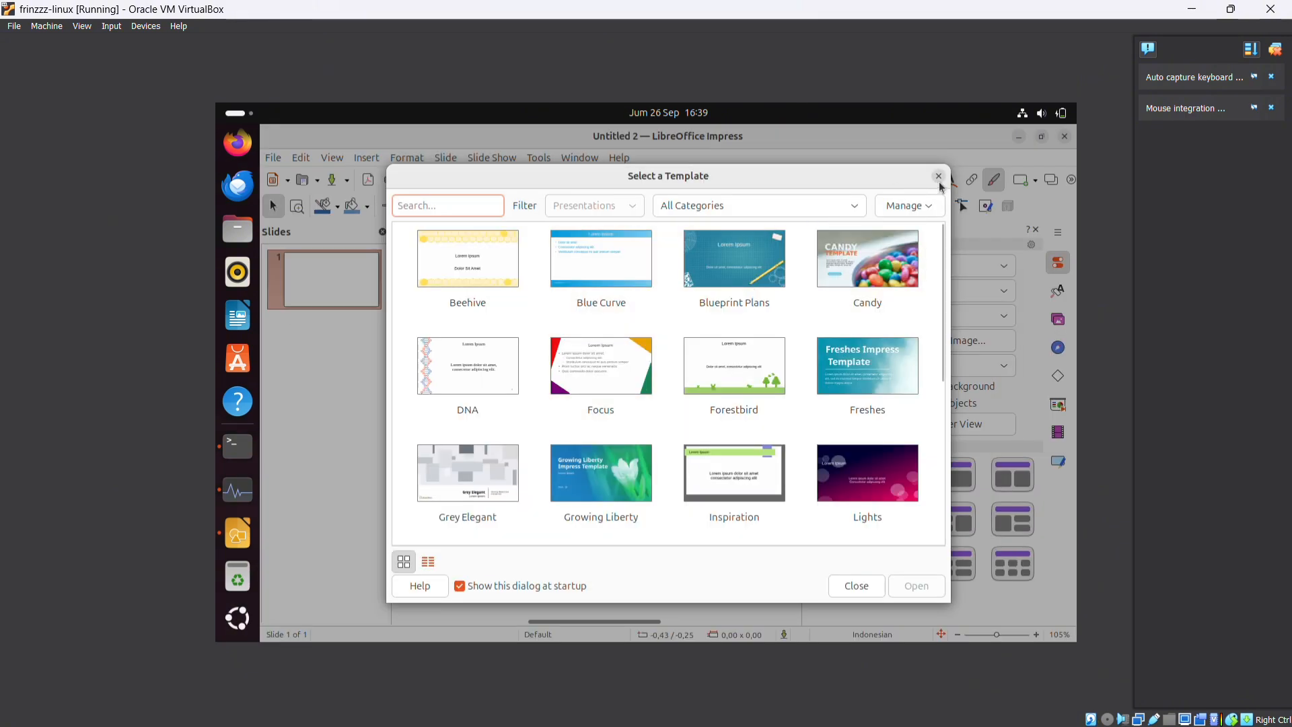
{"action": "left_click", "coordinate": [739, 288]}
{"action": "double_click", "coordinate": [752, 278]}
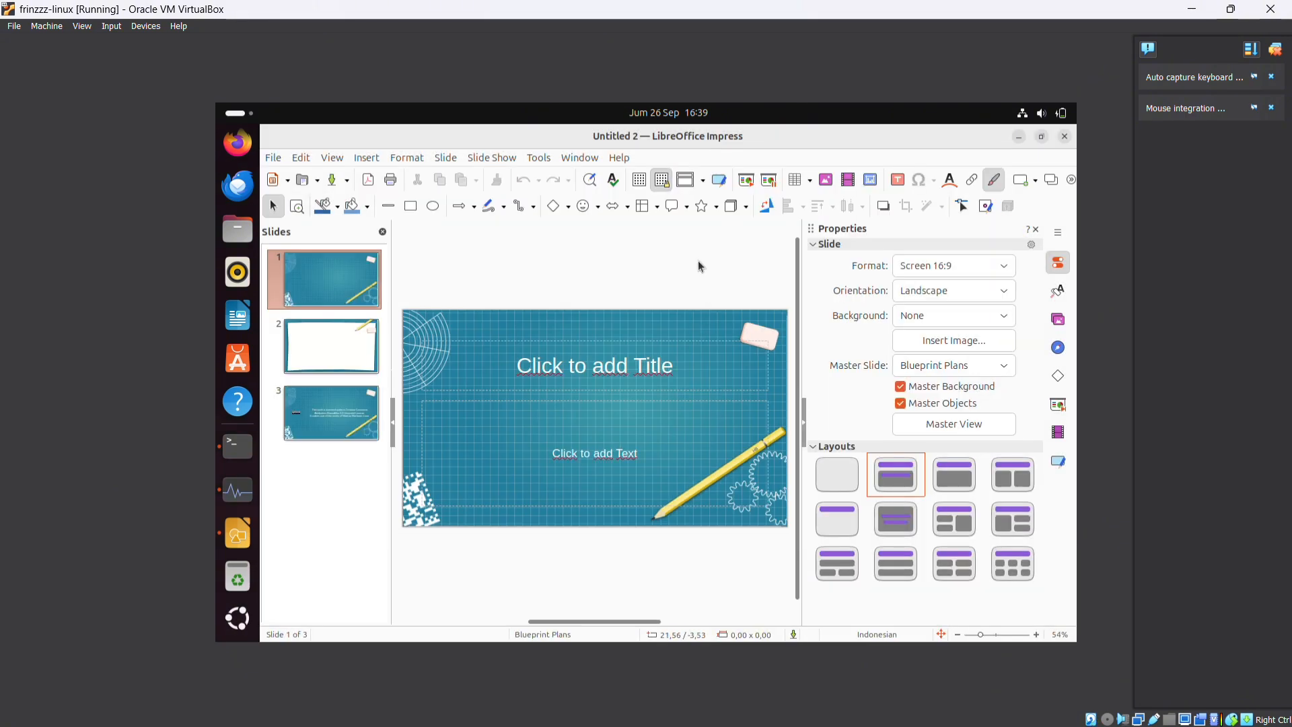
Put the presentation window away and launch LibreOffice Math
{"action": "left_click", "coordinate": [1069, 143]}
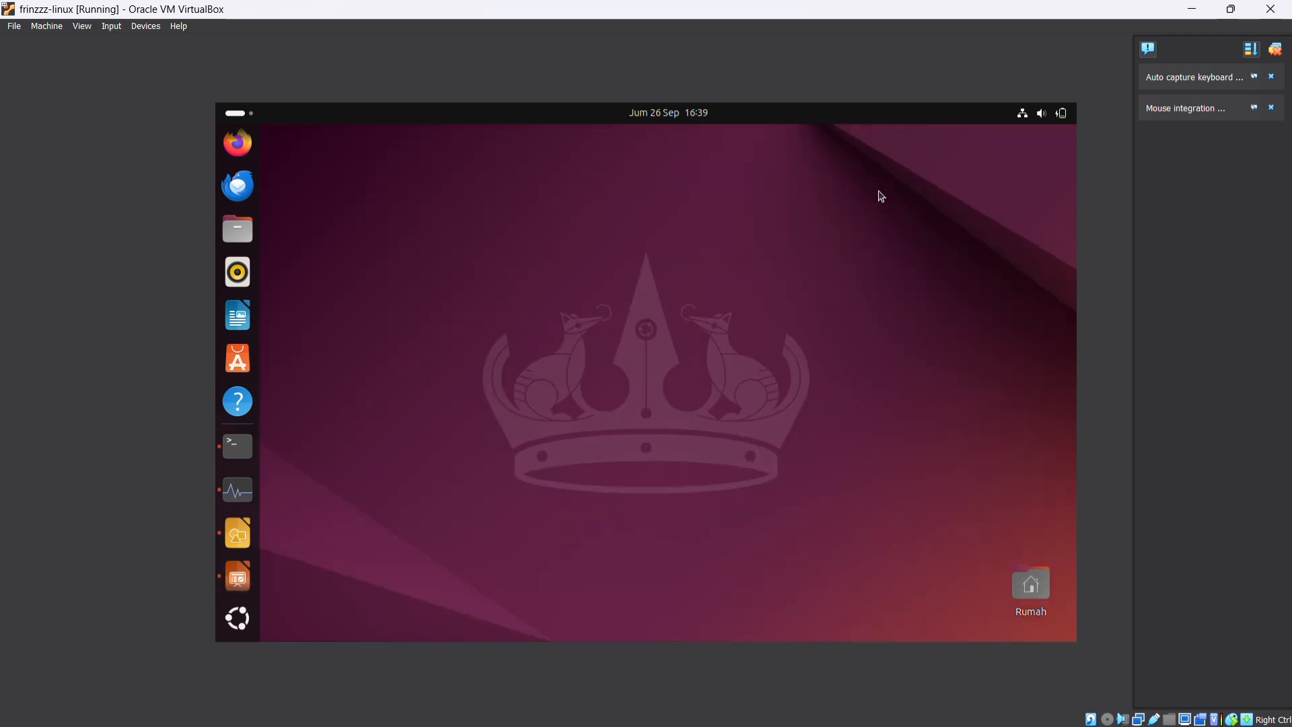
{"action": "left_click", "coordinate": [238, 618]}
{"action": "left_click", "coordinate": [819, 490]}
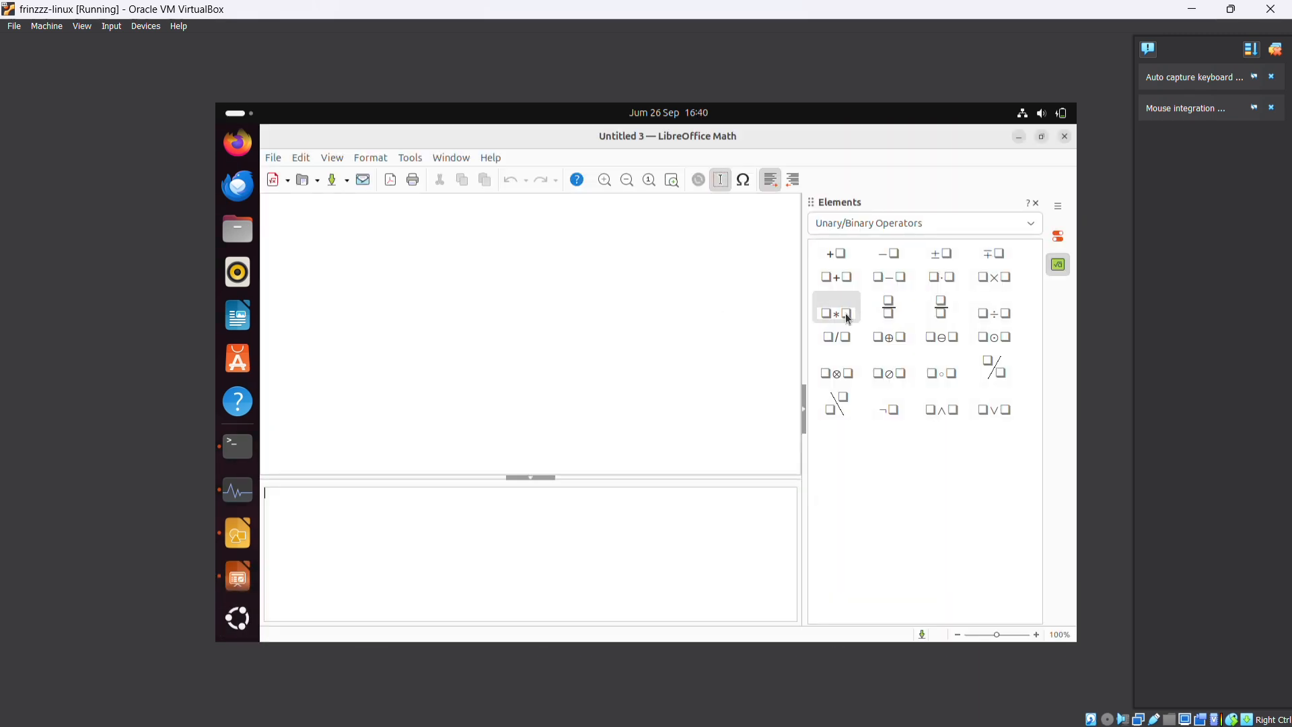
Insert a fraction in the formula and replace its numerator placeholder, including the angle brackets, with 5
{"action": "left_click", "coordinate": [889, 307]}
{"action": "left_click", "coordinate": [538, 336]}
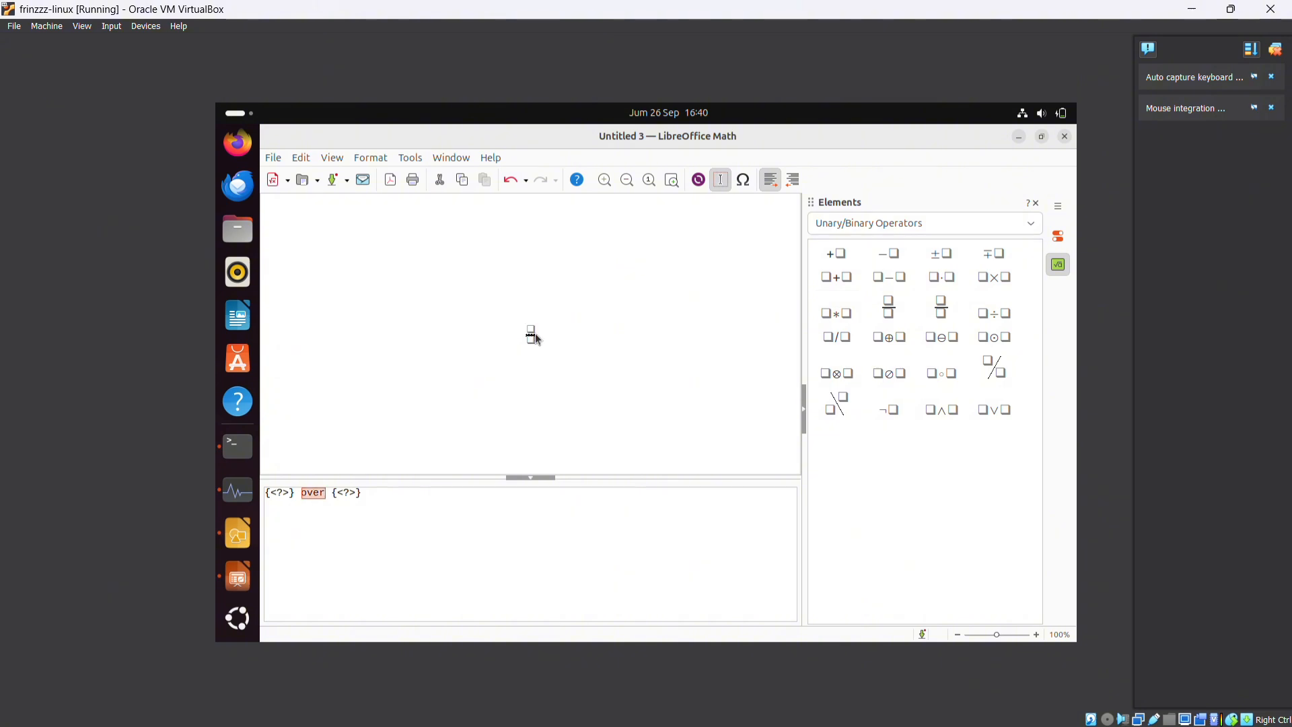
{"action": "left_click", "coordinate": [530, 339]}
{"action": "left_click", "coordinate": [531, 329]}
{"action": "type", "text": "5"}
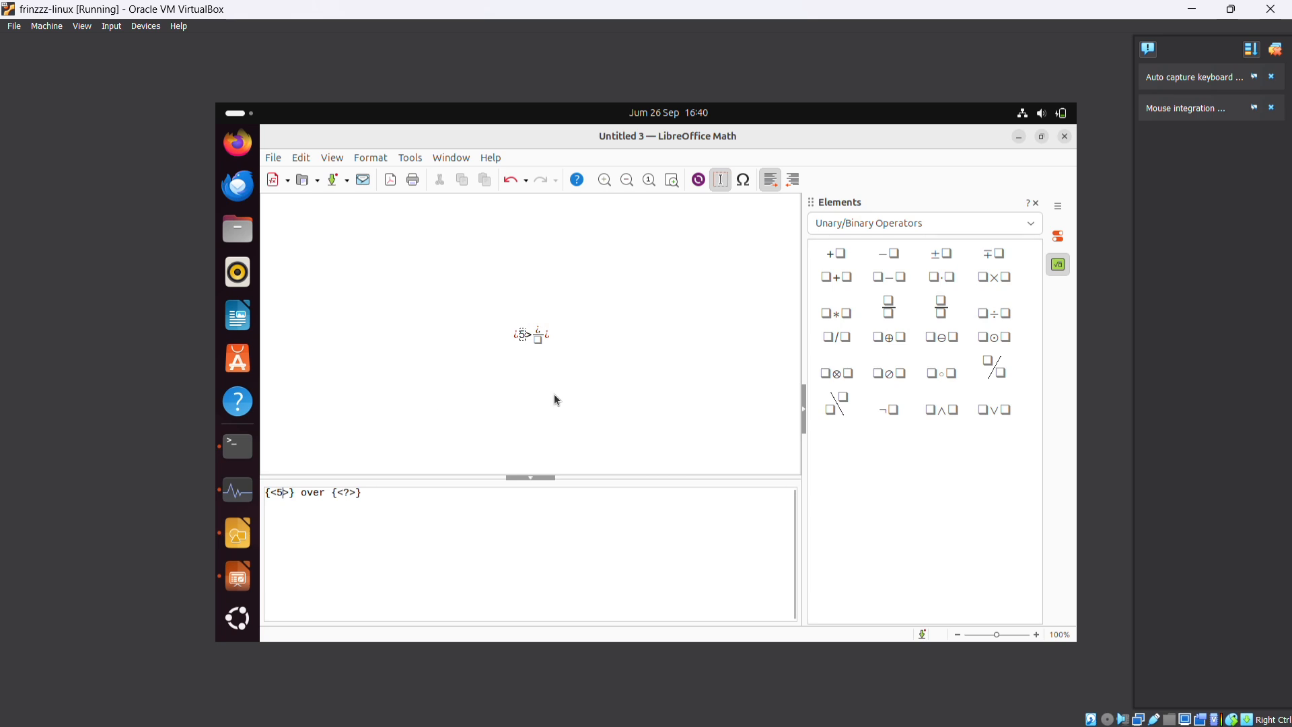
{"action": "key", "text": "BackSpace"}
{"action": "key", "text": "BackSpace"}
{"action": "key", "text": "BackSpace"}
{"action": "type", "text": "5"}
Set the fraction's denominator to 6 and magnify the formula to 200%
{"action": "left_click", "coordinate": [531, 342]}
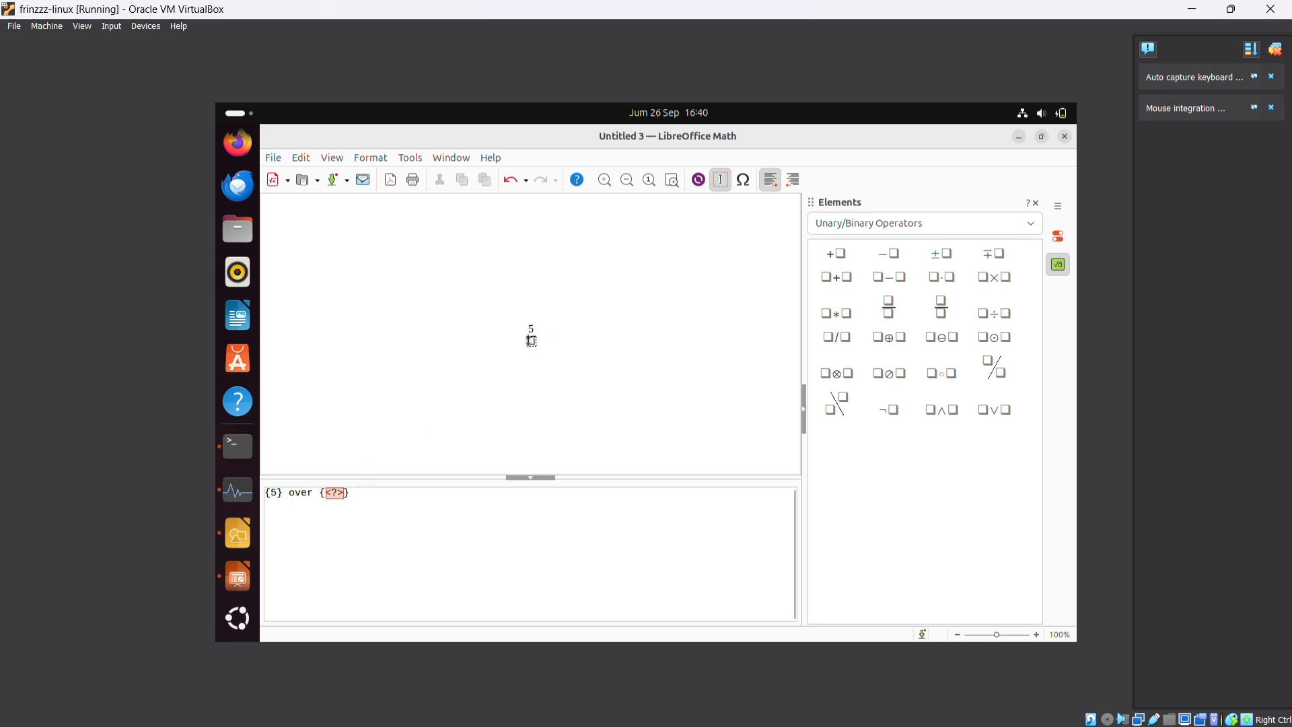
{"action": "type", "text": "6"}
{"action": "scroll", "coordinate": [579, 327], "scroll_direction": "up", "scroll_amount": 10}
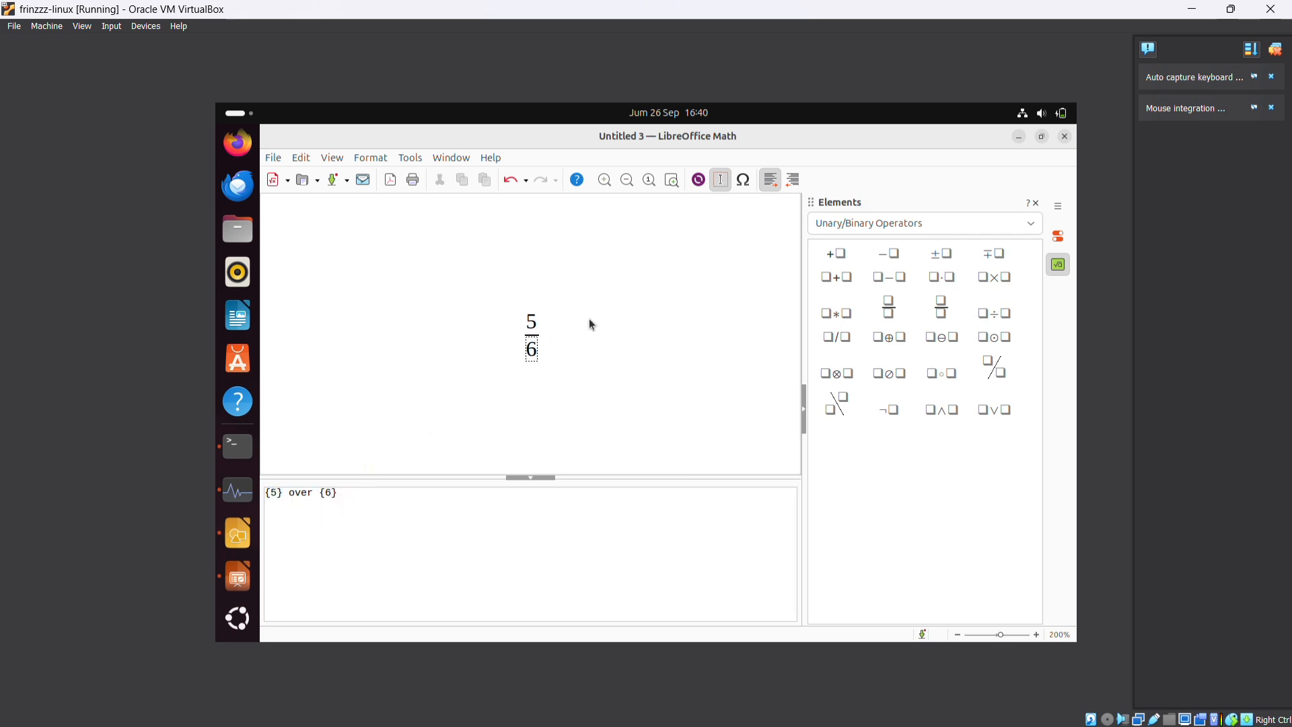
Put the formula window away without closing it and launch LibreOffice Calc from the installed applications
{"action": "left_click", "coordinate": [1066, 138]}
{"action": "left_click", "coordinate": [666, 418]}
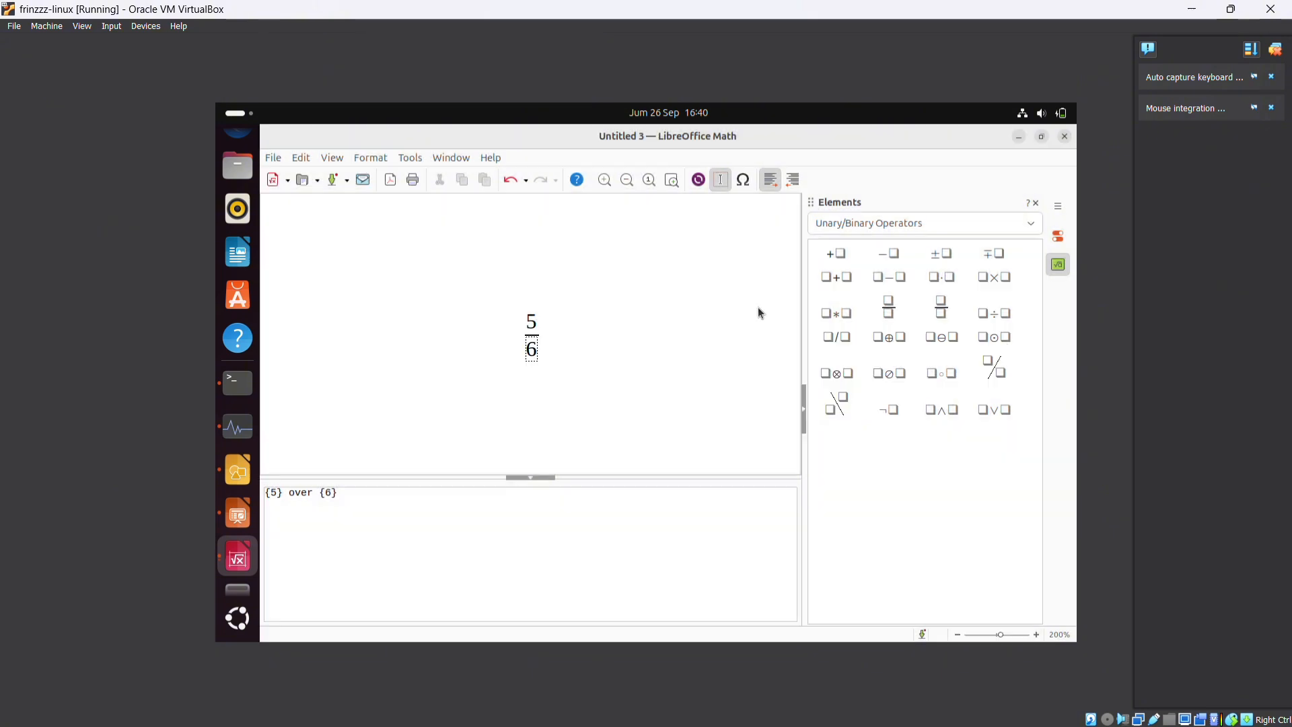
{"action": "left_click", "coordinate": [1019, 141]}
{"action": "left_click", "coordinate": [237, 618]}
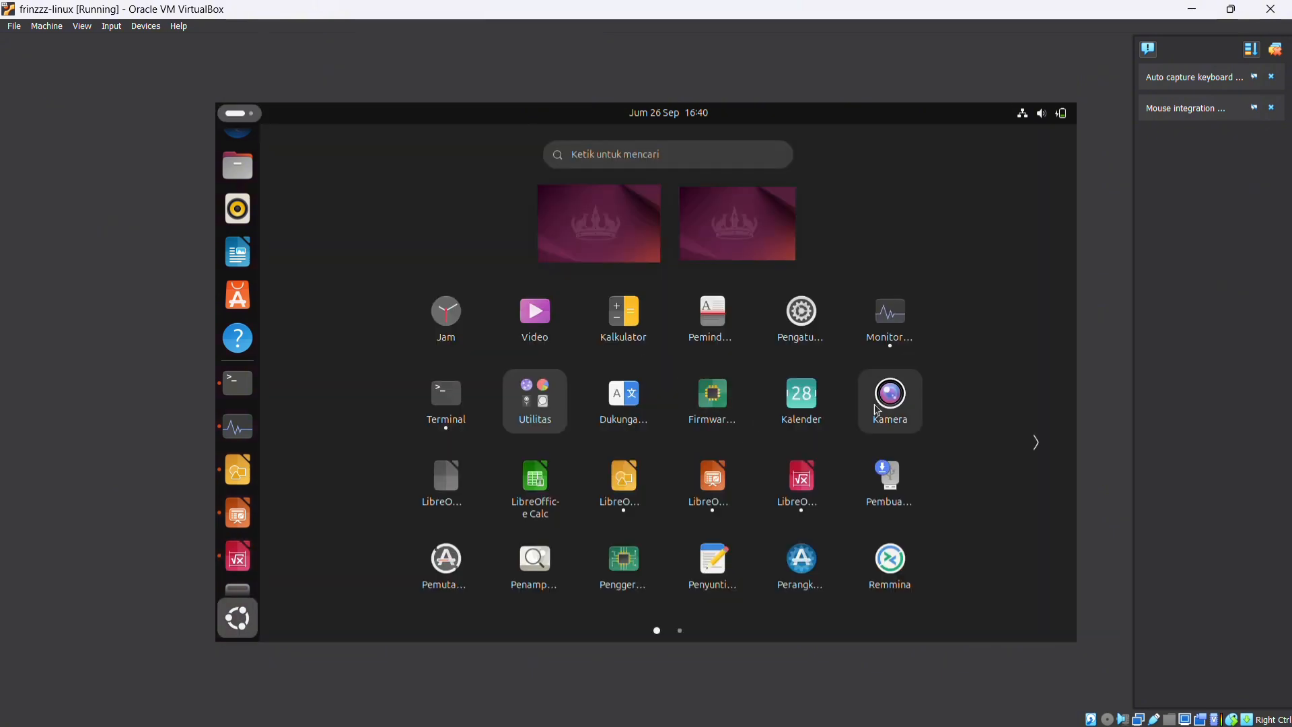
{"action": "left_click", "coordinate": [561, 486]}
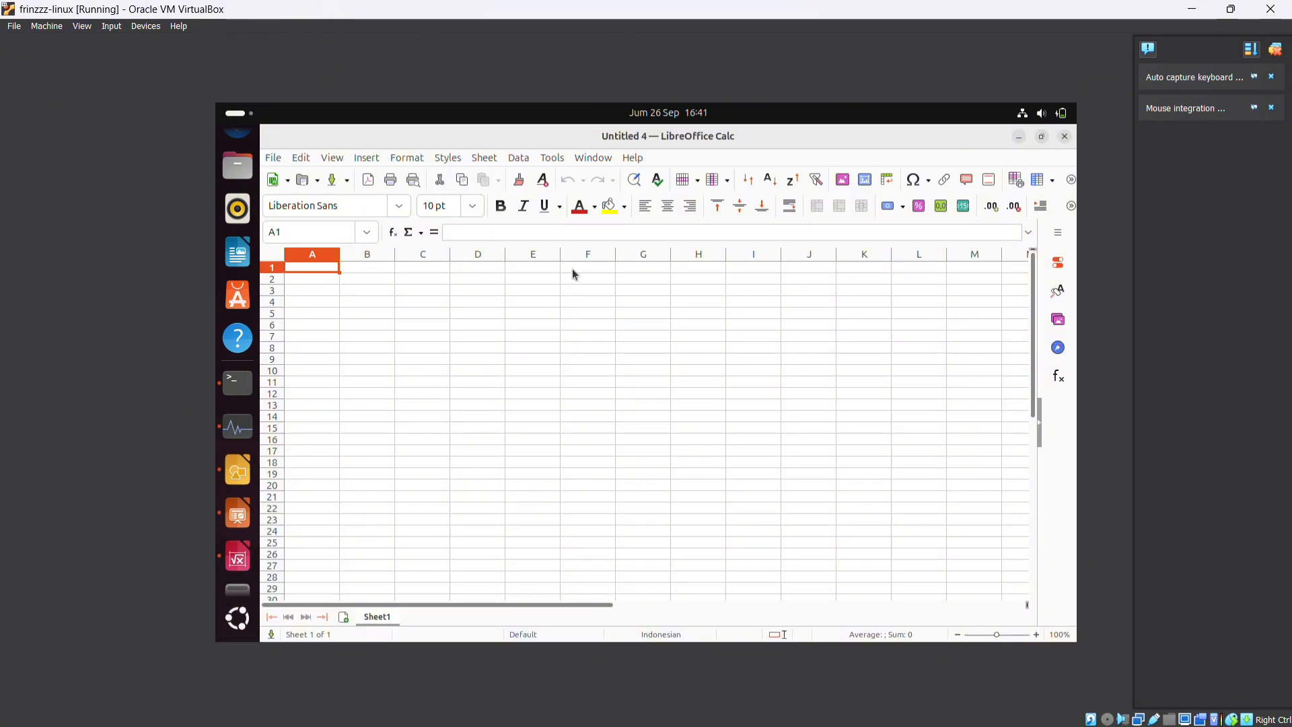
Look over Calc's file commands and minimize the blank spreadsheet
{"action": "left_click", "coordinate": [272, 157]}
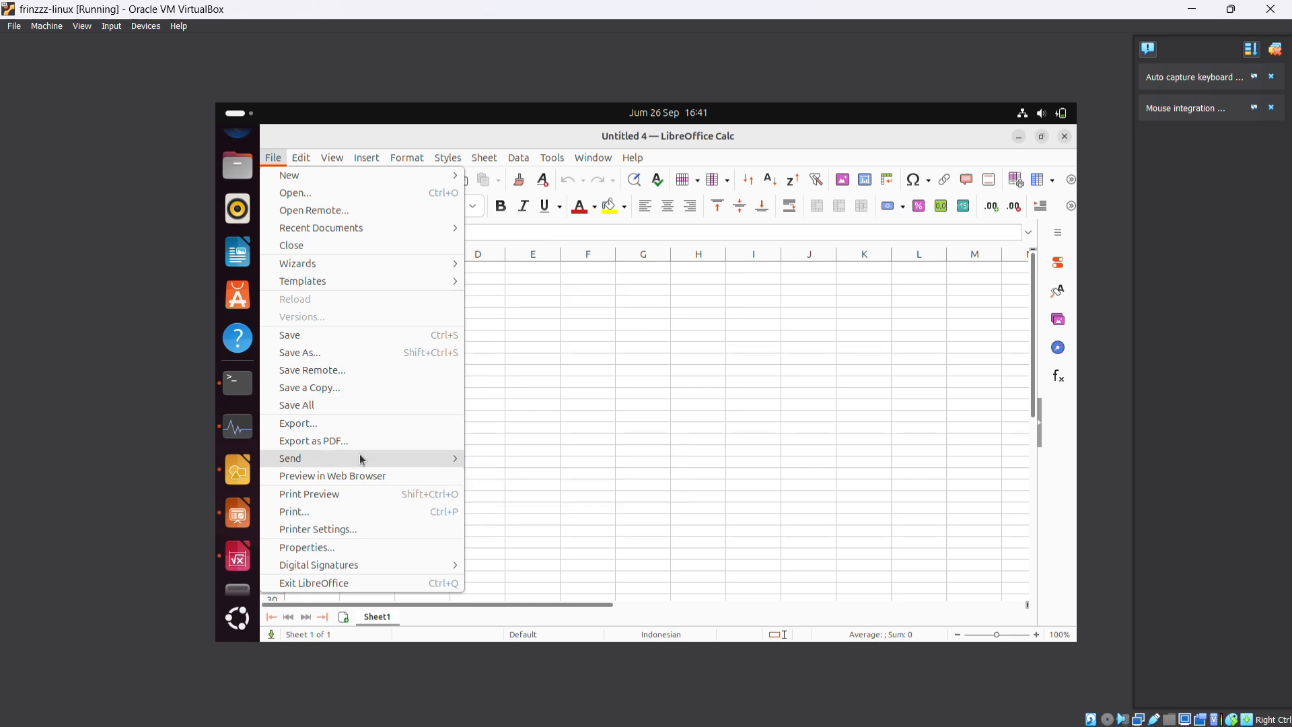
{"action": "key", "text": "Escape"}
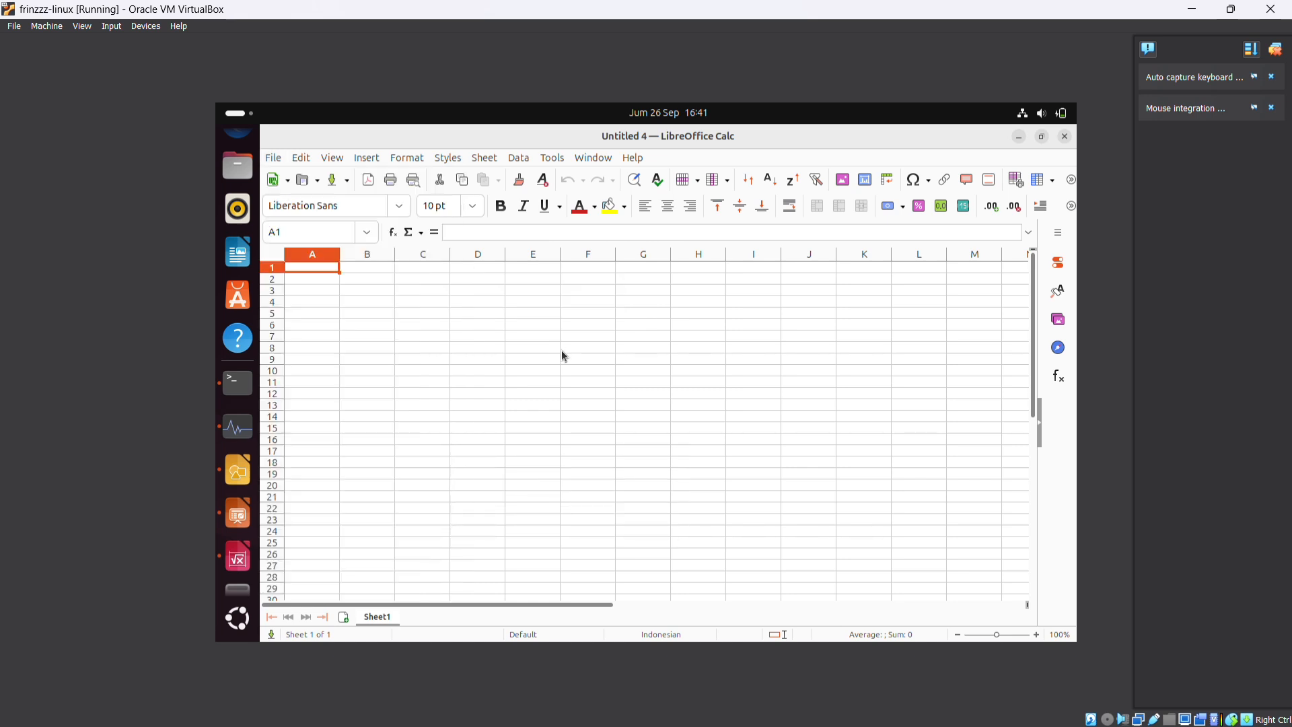
{"action": "left_click", "coordinate": [1026, 139]}
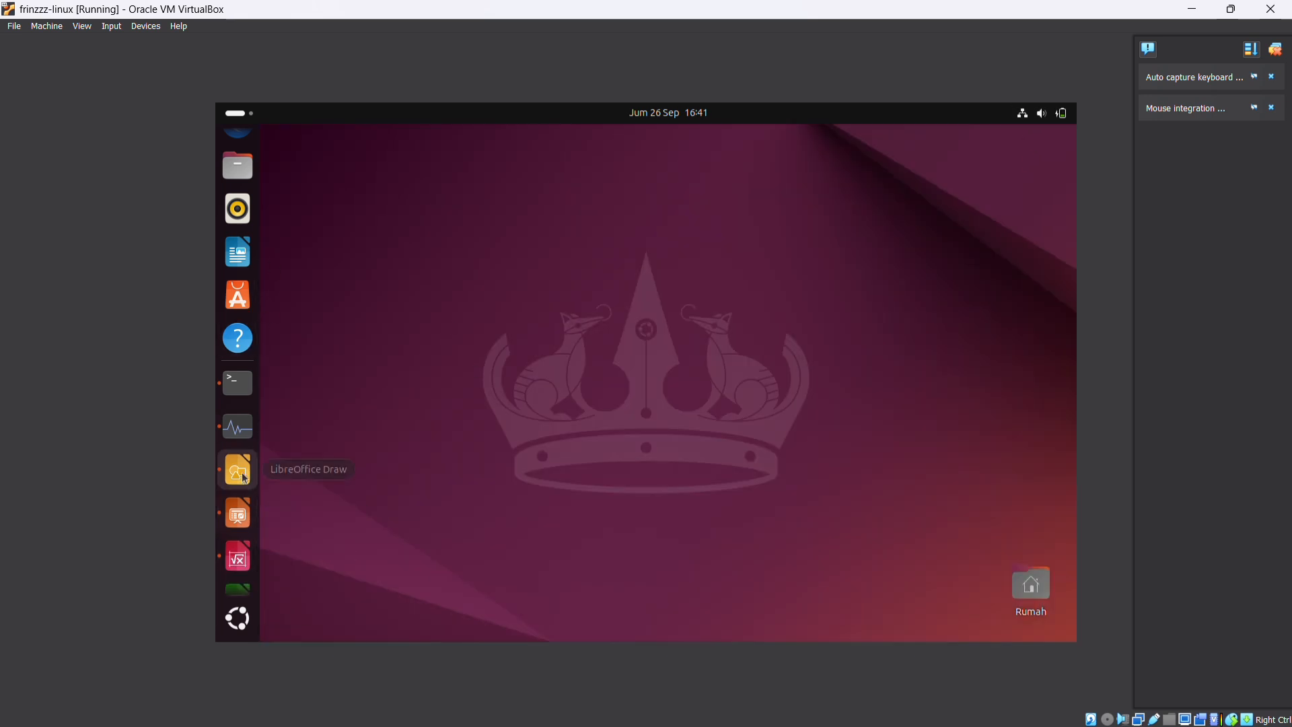
Bring the Calc spreadsheet back, look through the available fonts without changing the font, and minimize it again
{"action": "left_click", "coordinate": [239, 540]}
{"action": "left_click", "coordinate": [399, 206]}
{"action": "scroll", "coordinate": [371, 407], "scroll_direction": "down", "scroll_amount": 1}
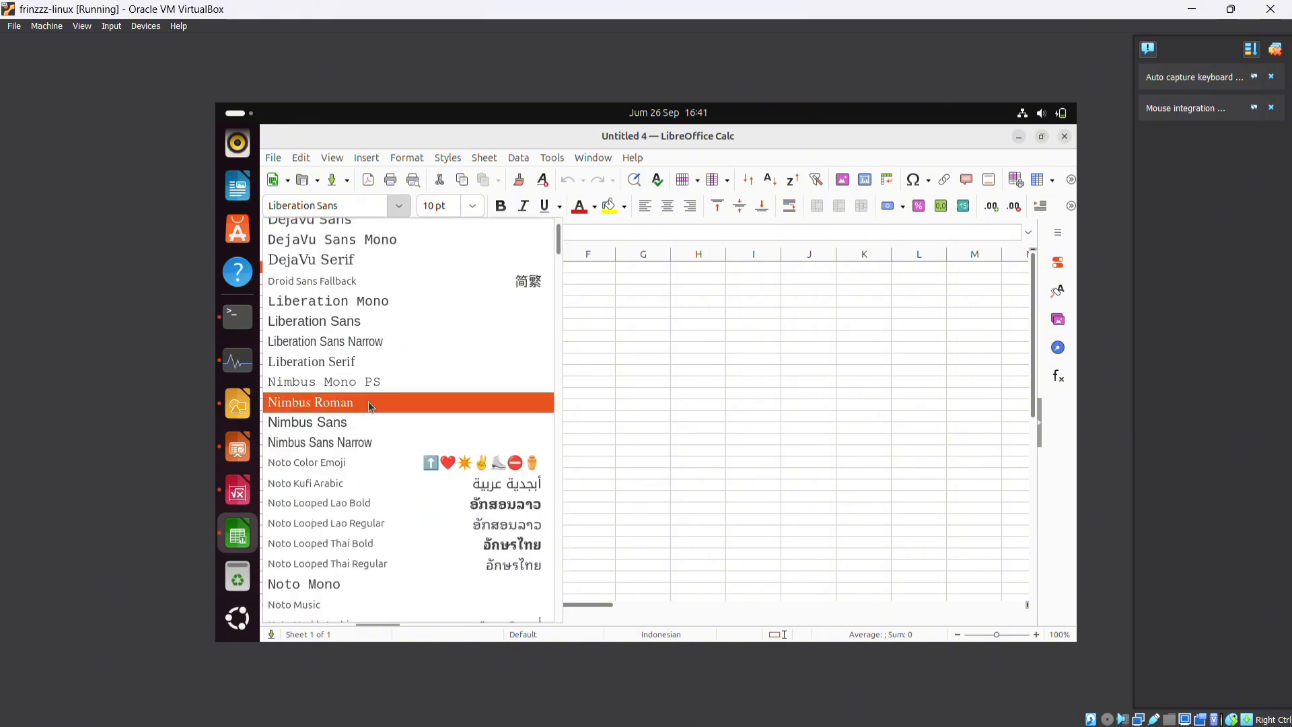
{"action": "scroll", "coordinate": [372, 407], "scroll_direction": "down", "scroll_amount": 3}
{"action": "scroll", "coordinate": [371, 407], "scroll_direction": "up", "scroll_amount": 5}
{"action": "key", "text": "Escape"}
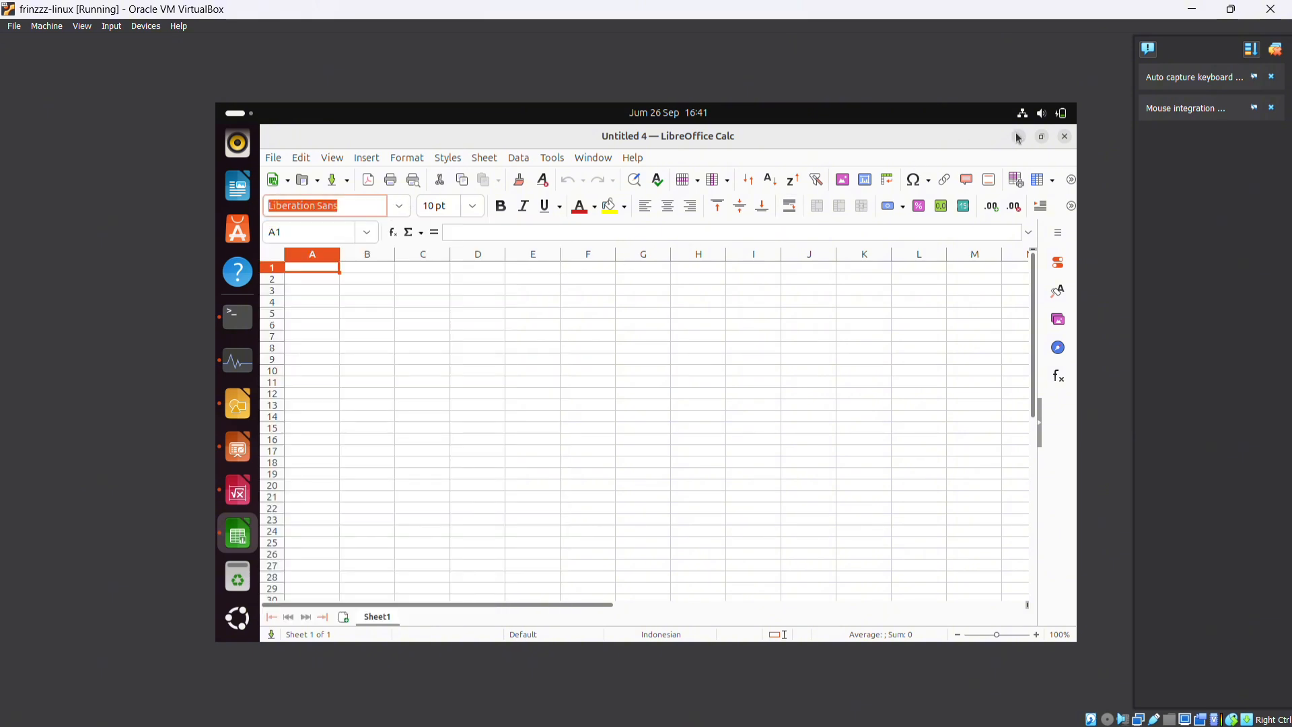
{"action": "left_click", "coordinate": [1020, 138]}
Switch the Ubuntu desktop to the dark style (Gaya Gelap) in the quick settings
{"action": "left_click", "coordinate": [1041, 113]}
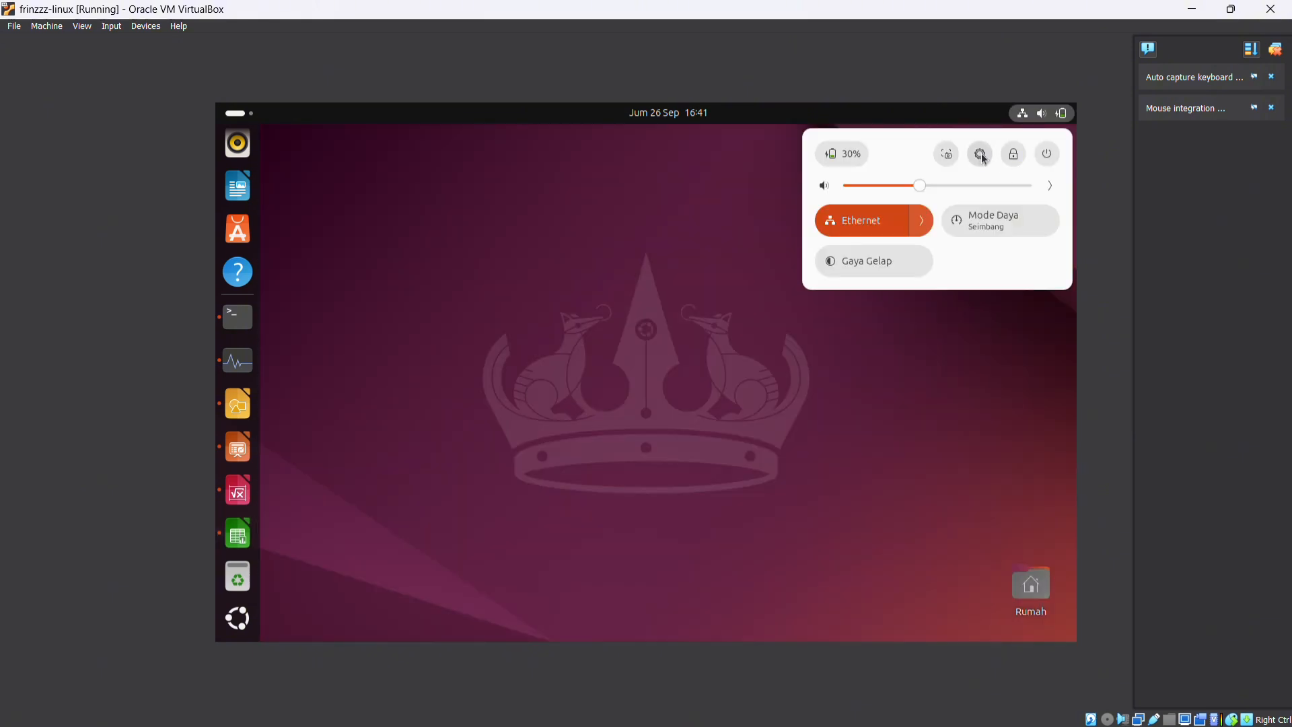
{"action": "left_click", "coordinate": [909, 261]}
{"action": "left_click", "coordinate": [861, 349]}
Look over the installed applications and open the system settings (Pengaturan)
{"action": "left_click", "coordinate": [237, 617]}
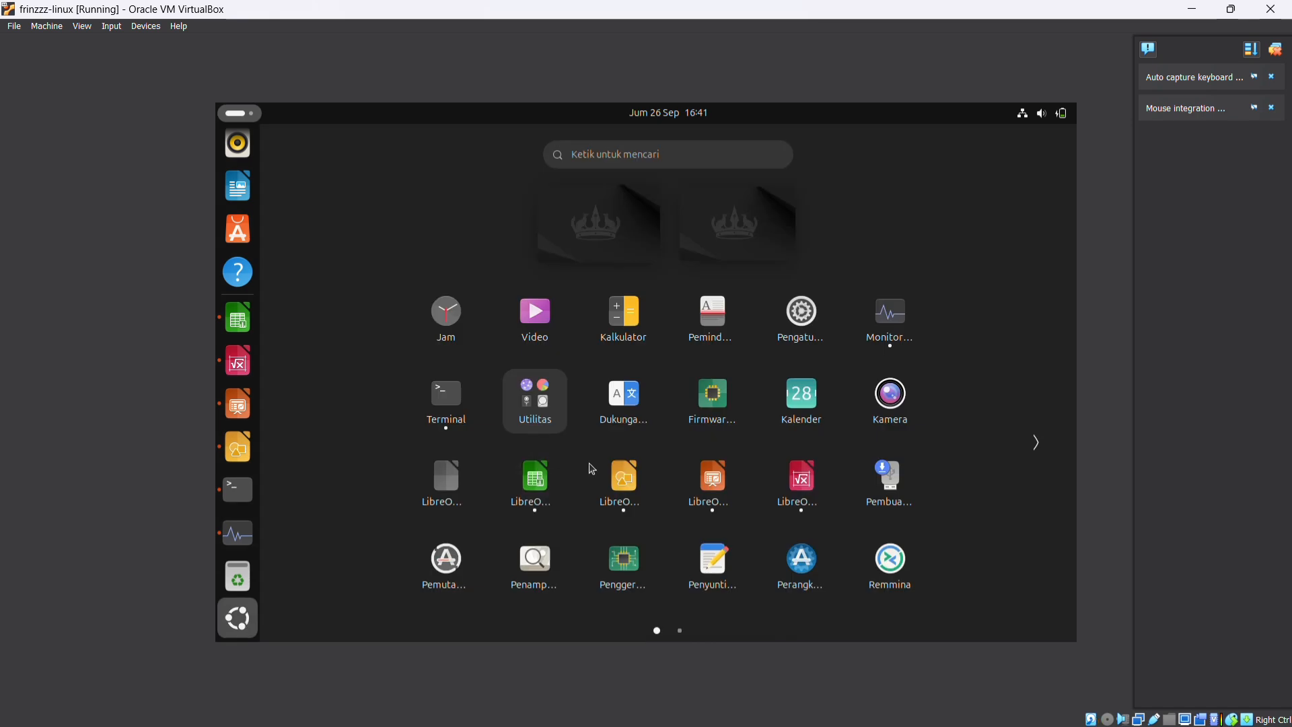
{"action": "scroll", "coordinate": [590, 469], "scroll_direction": "down", "scroll_amount": 1}
{"action": "scroll", "coordinate": [556, 461], "scroll_direction": "up", "scroll_amount": 1}
{"action": "left_click", "coordinate": [802, 315]}
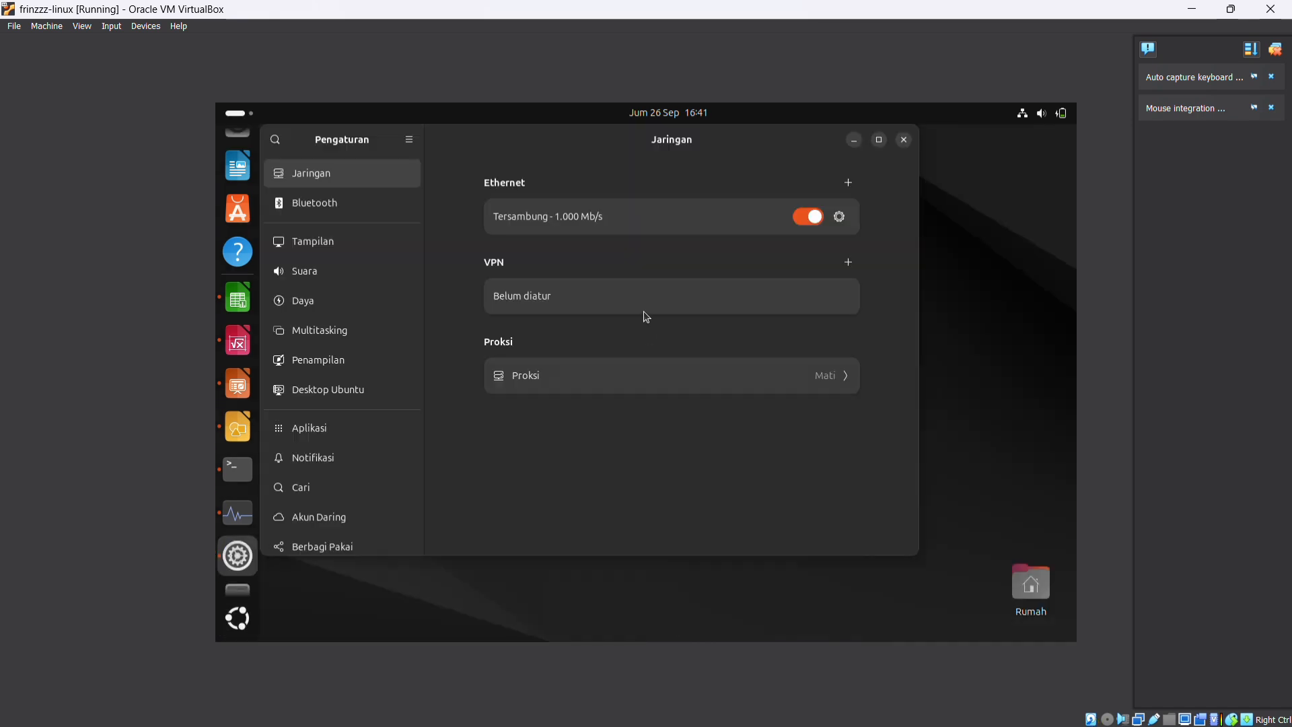
Review the display, sound, power, appearance, Ubuntu desktop and application settings, and minimize the settings window
{"action": "left_click", "coordinate": [404, 243]}
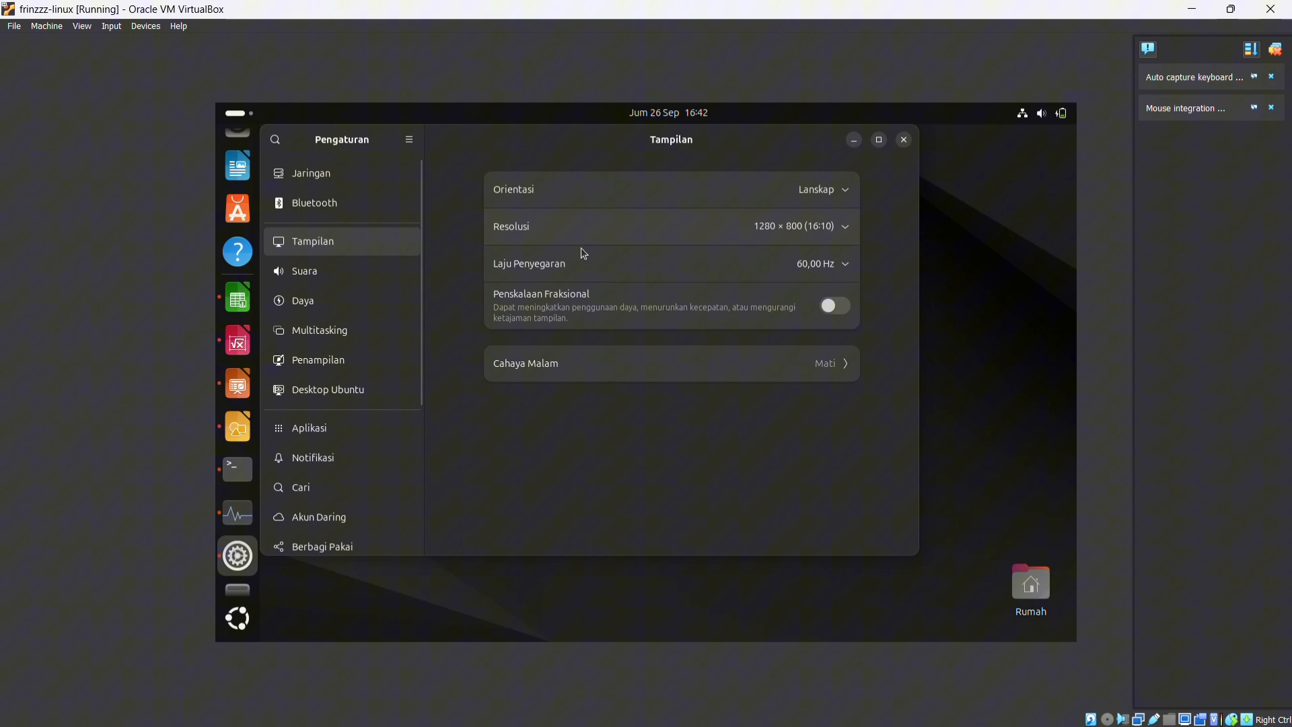
{"action": "left_click", "coordinate": [373, 273]}
{"action": "left_click", "coordinate": [362, 300]}
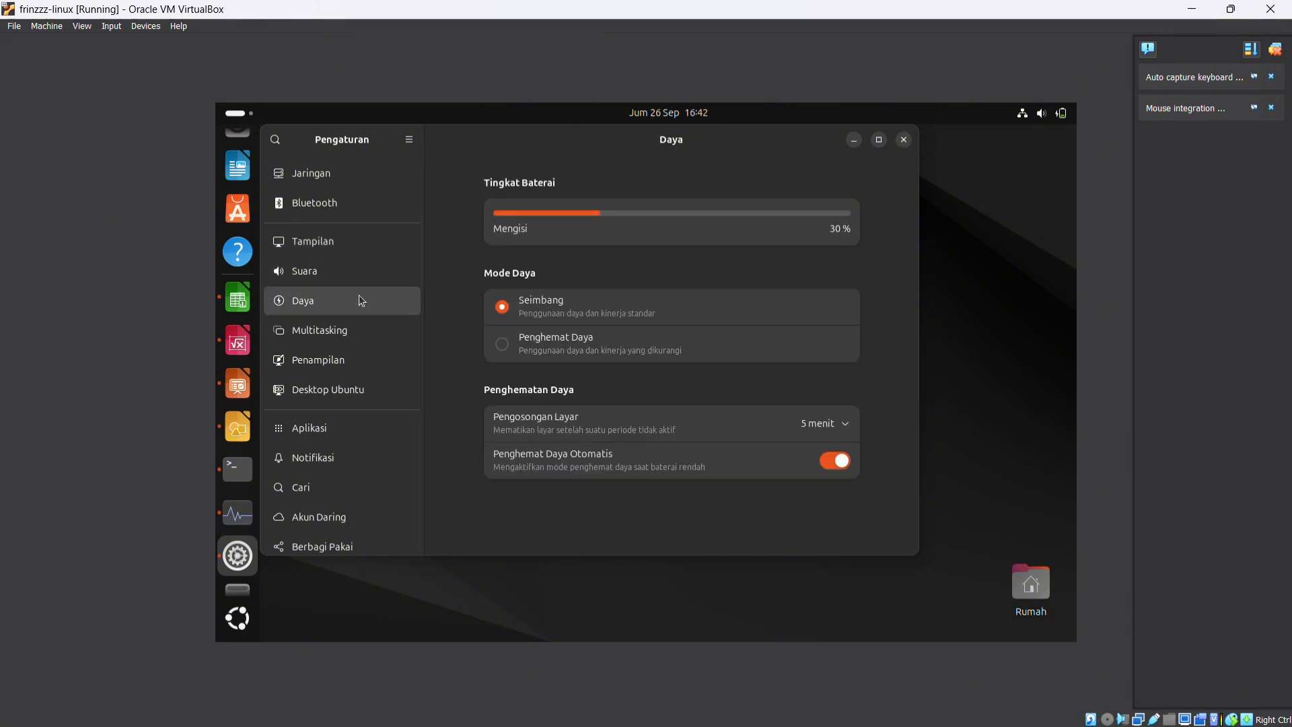
{"action": "left_click", "coordinate": [330, 357]}
{"action": "left_click", "coordinate": [343, 389]}
{"action": "left_click", "coordinate": [344, 429]}
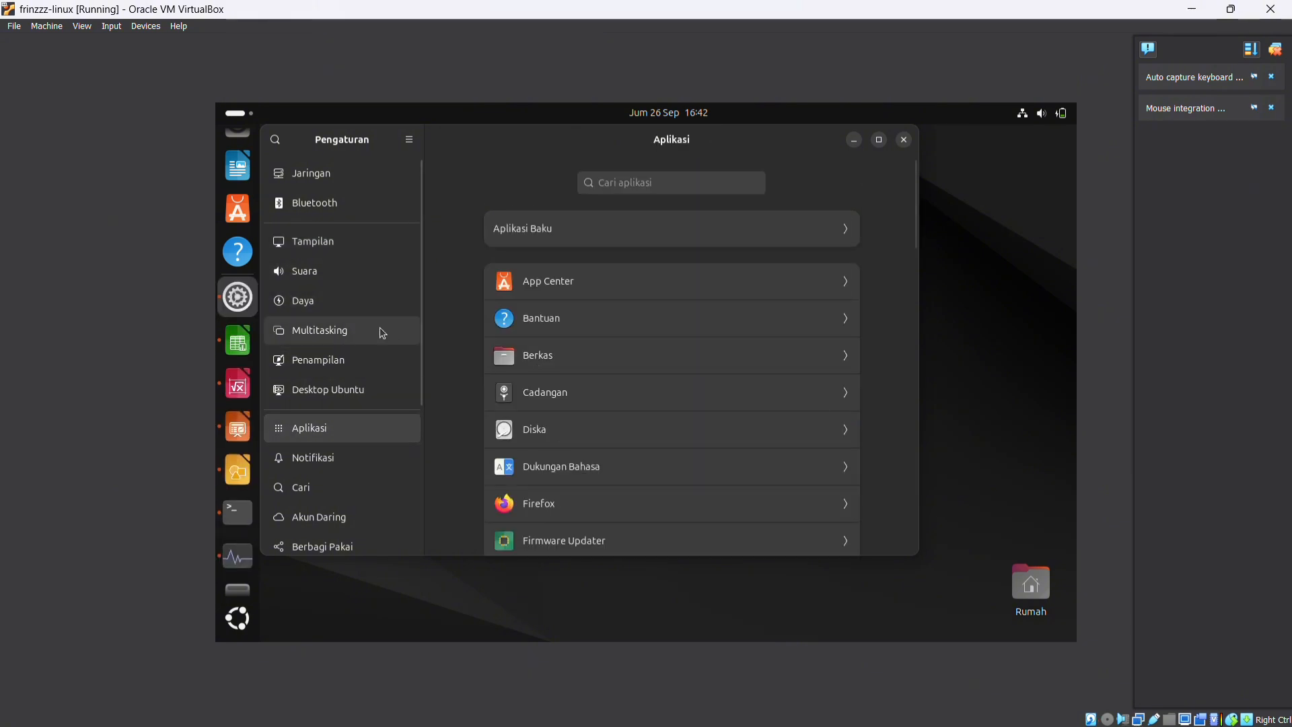
{"action": "left_click", "coordinate": [853, 139]}
Check the resource graphs in the system monitor, and close both the monitor and the system settings
{"action": "left_click", "coordinate": [239, 562]}
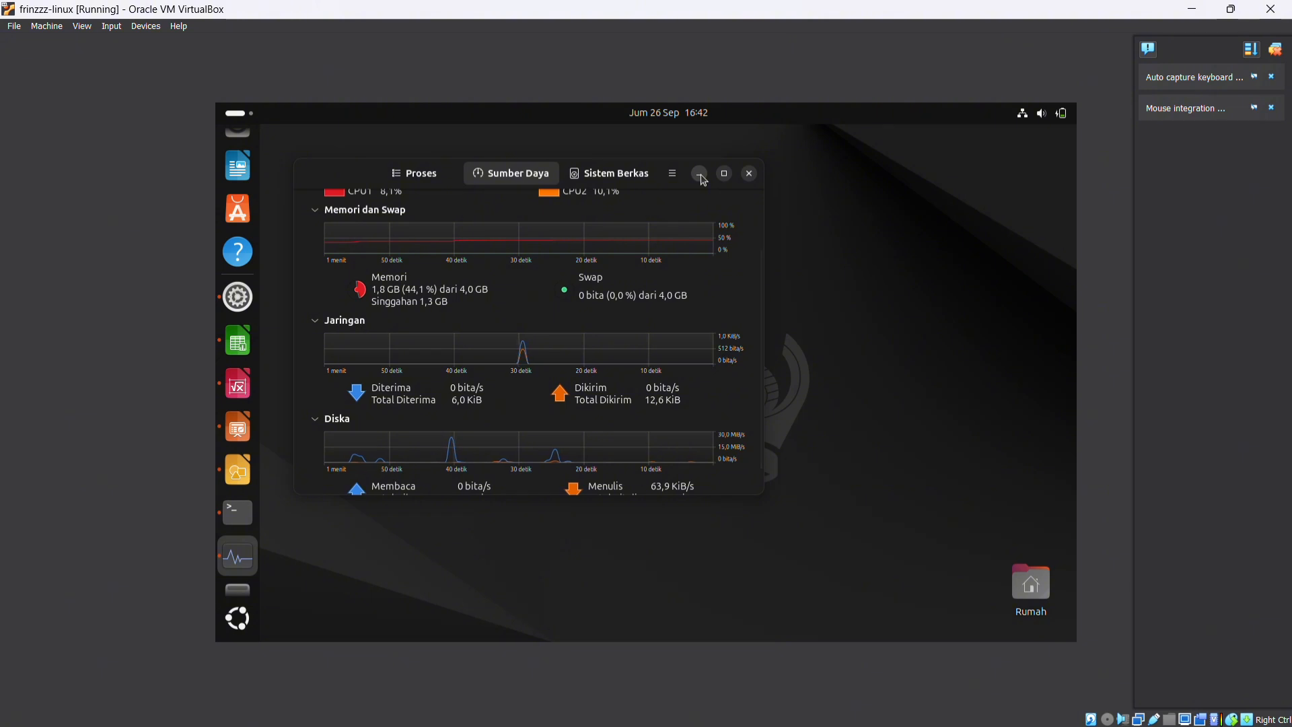
{"action": "left_click", "coordinate": [754, 178]}
{"action": "left_click", "coordinate": [238, 317]}
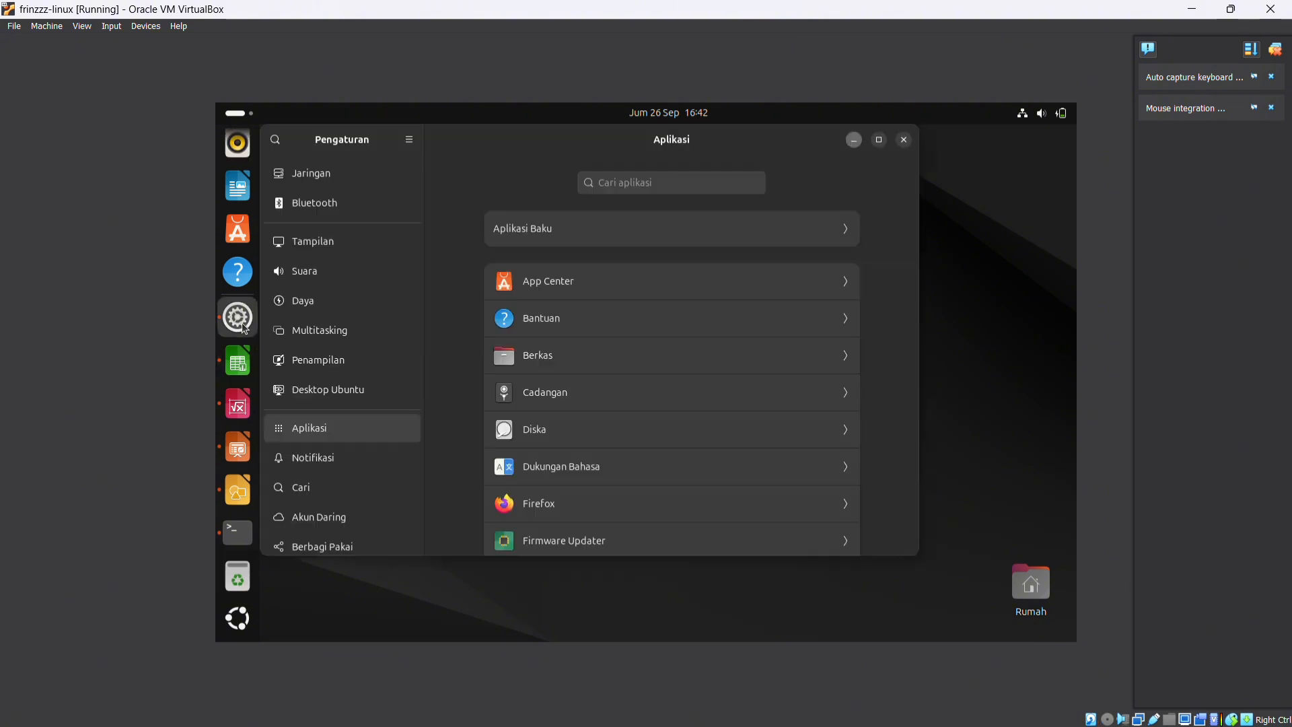
{"action": "left_click", "coordinate": [903, 140]}
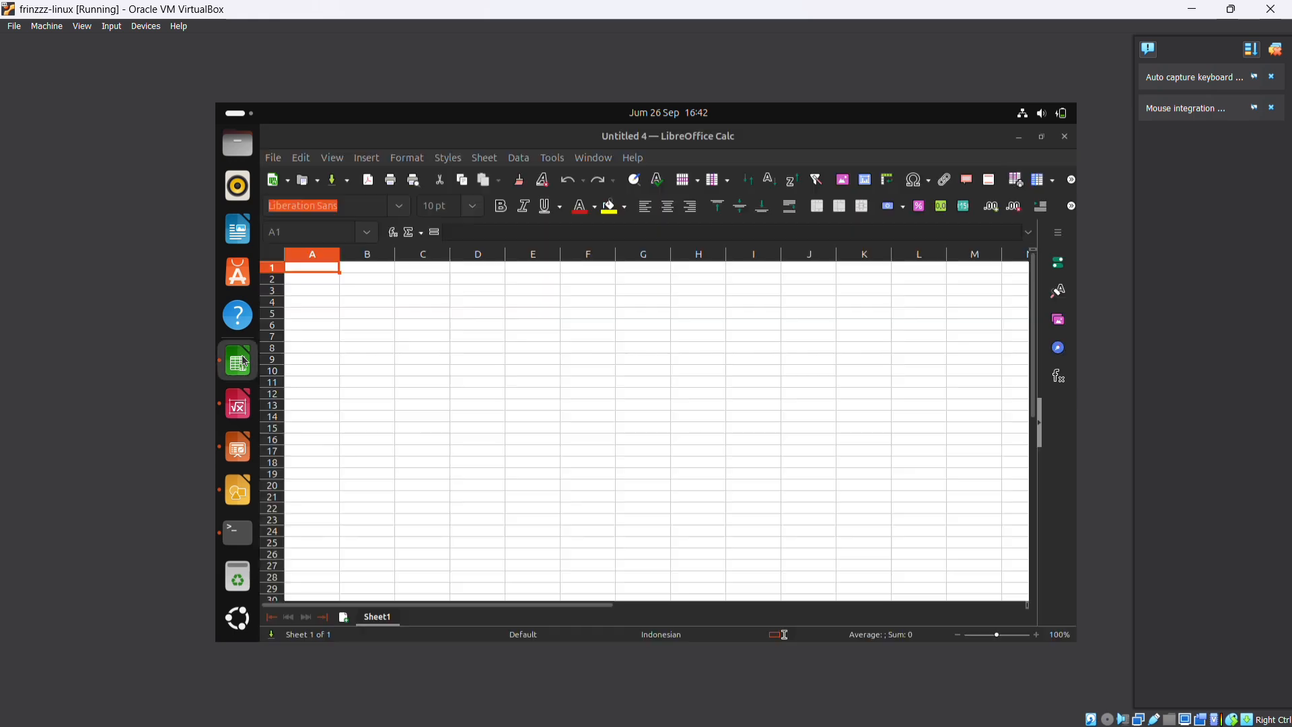
Close the Calc, Math, Impress and Draw documents without saving them
{"action": "left_click", "coordinate": [1064, 137]}
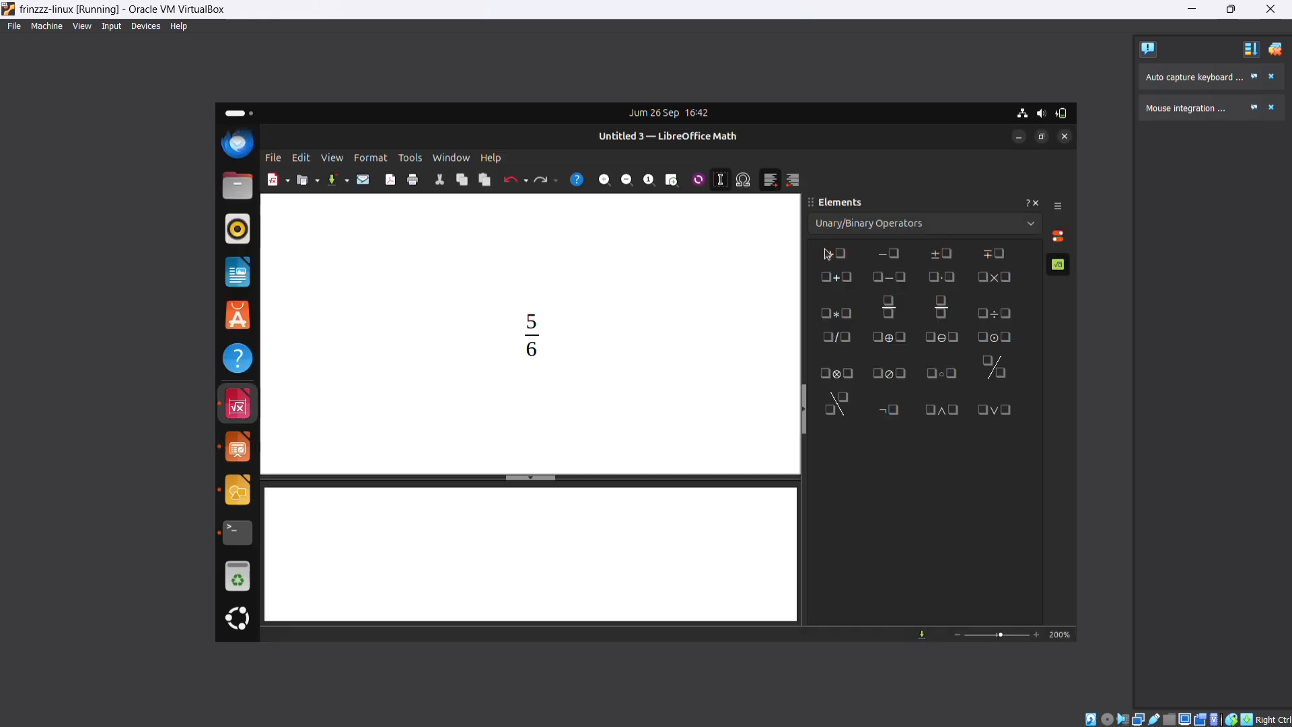
{"action": "left_click", "coordinate": [1065, 137]}
{"action": "left_click", "coordinate": [589, 419]}
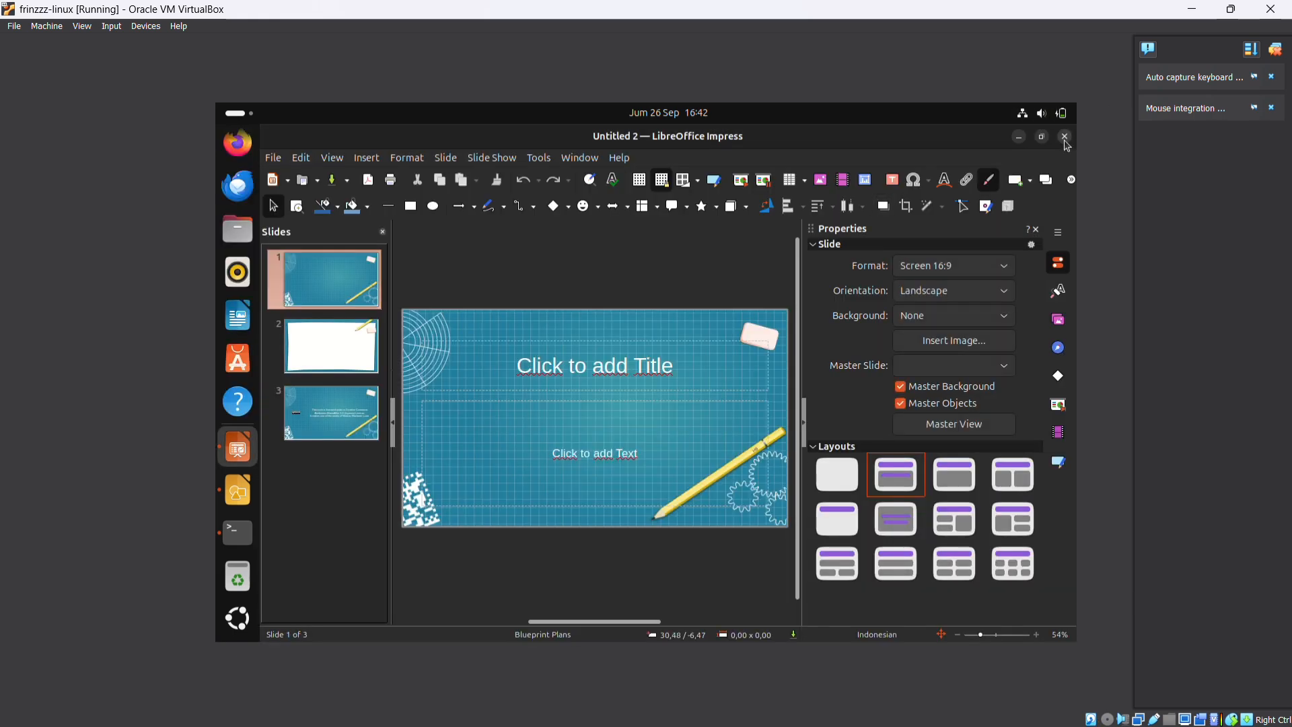
{"action": "left_click", "coordinate": [1064, 136]}
{"action": "left_click", "coordinate": [1065, 136]}
{"action": "left_click", "coordinate": [571, 429]}
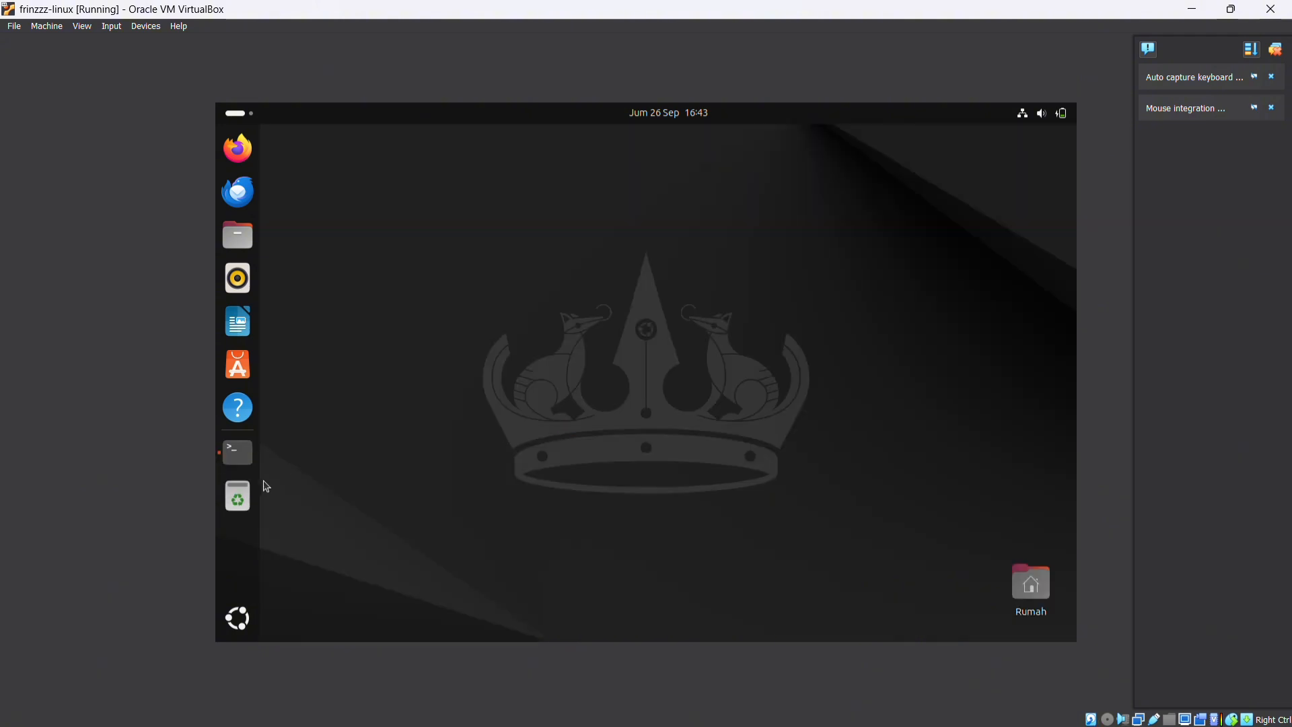
Bring up the terminal and power off the virtual machine with the command shutdown now
{"action": "left_click", "coordinate": [239, 454]}
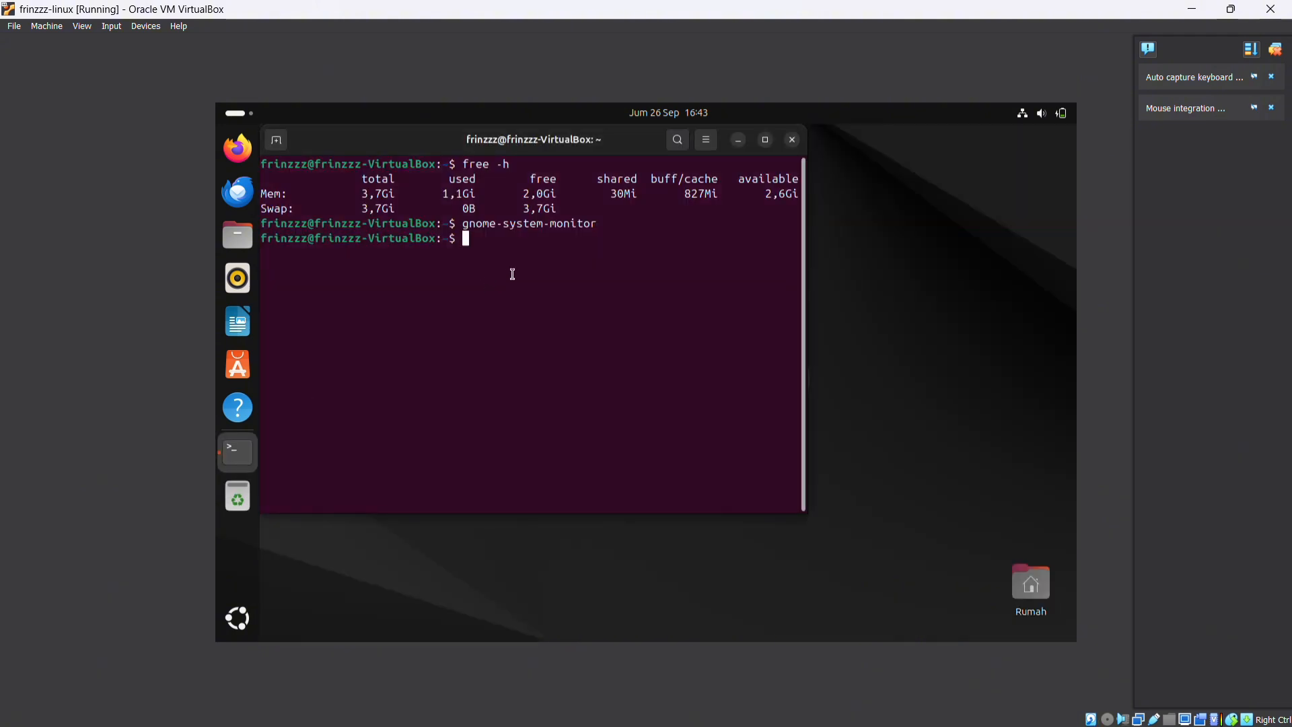
{"action": "type", "text": "shutdoen now"}
{"action": "key", "text": "Return"}
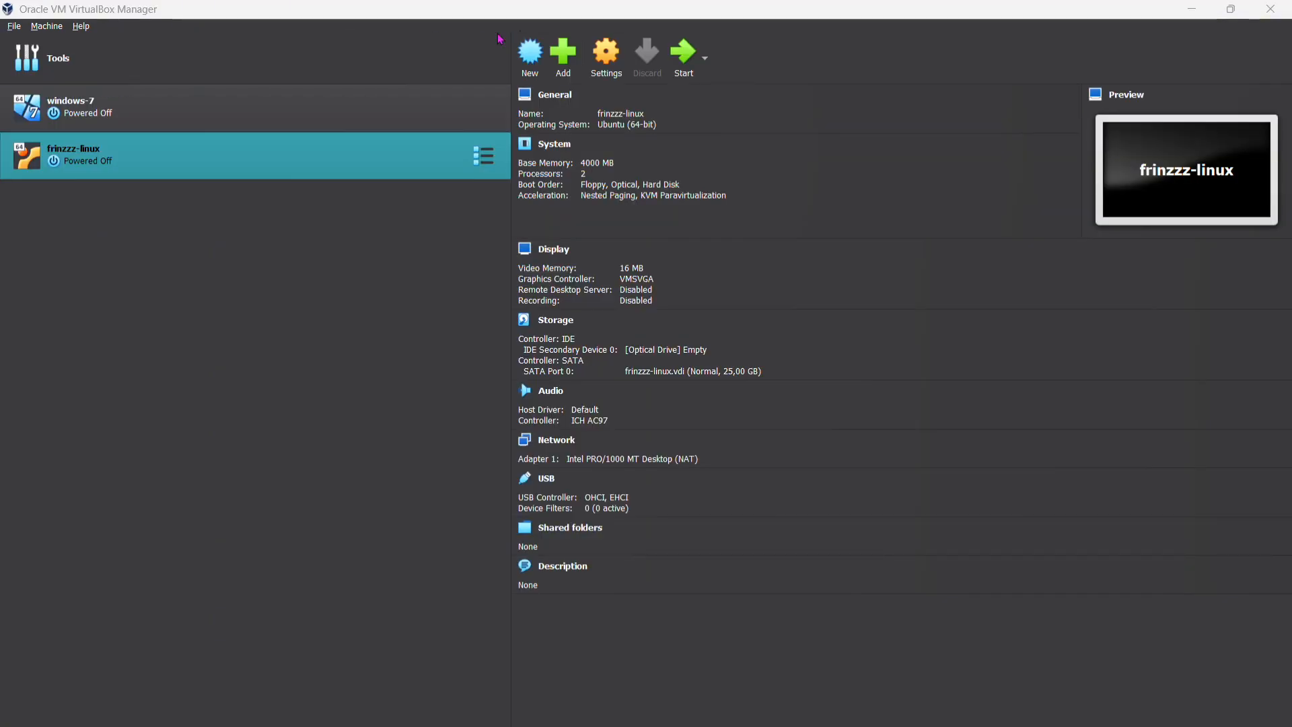
Open the settings of the frinzzz-linux machine and set its base memory to 2000 MB
{"action": "left_click", "coordinate": [609, 67]}
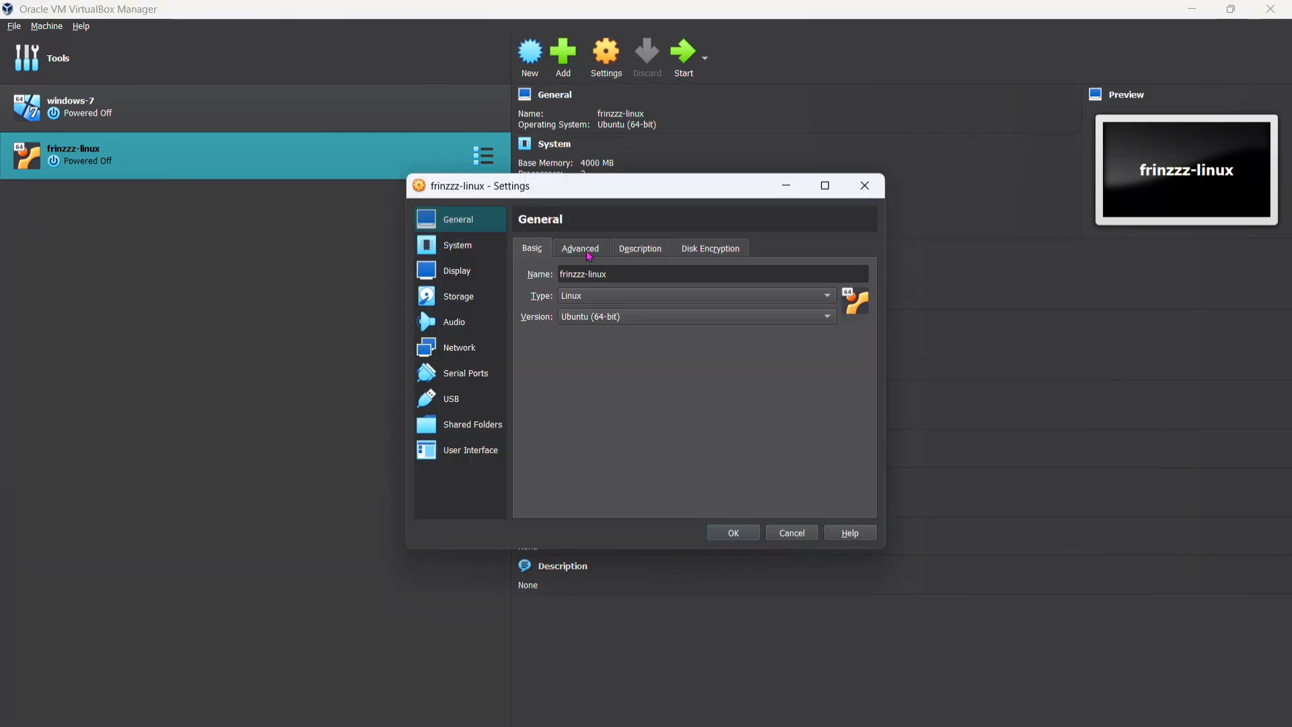
{"action": "left_click", "coordinate": [471, 248]}
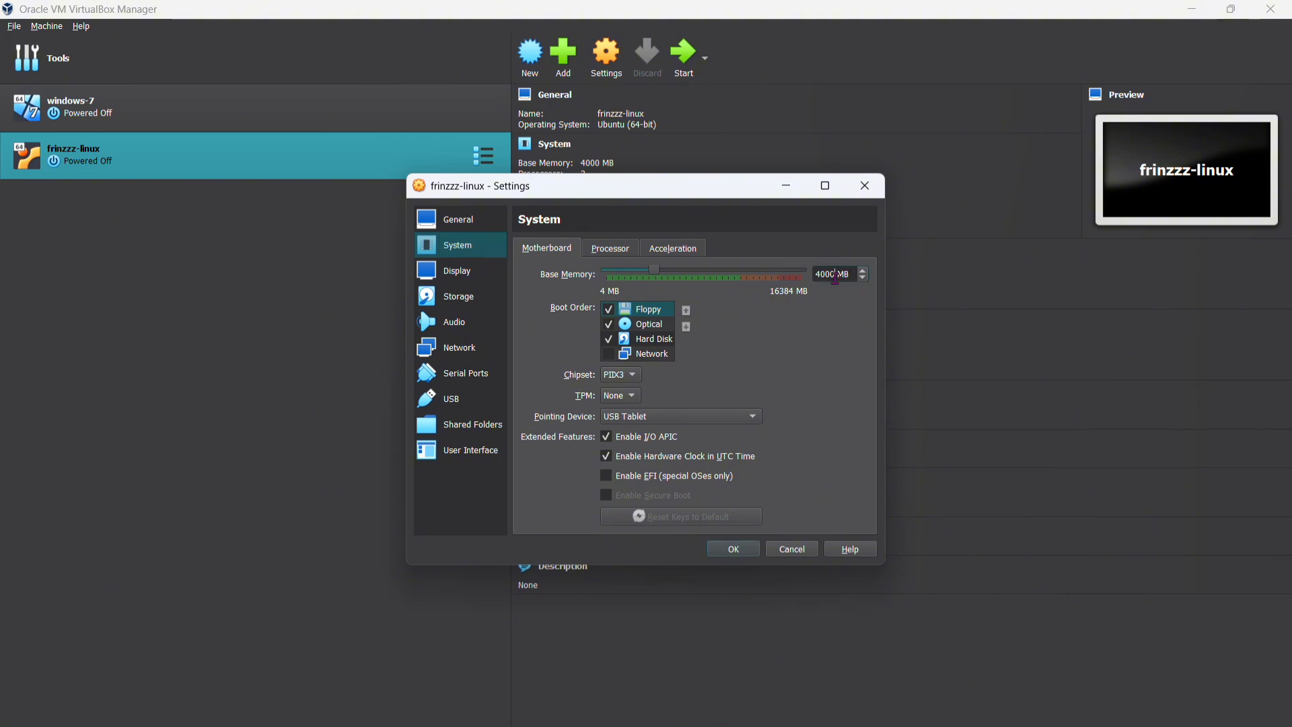
{"action": "key", "text": "BackSpace"}
{"action": "key", "text": "BackSpace"}
{"action": "key", "text": "BackSpace"}
{"action": "type", "text": "2000"}
Reduce the virtual machine's processor count to 1 and save its settings
{"action": "left_click", "coordinate": [608, 246]}
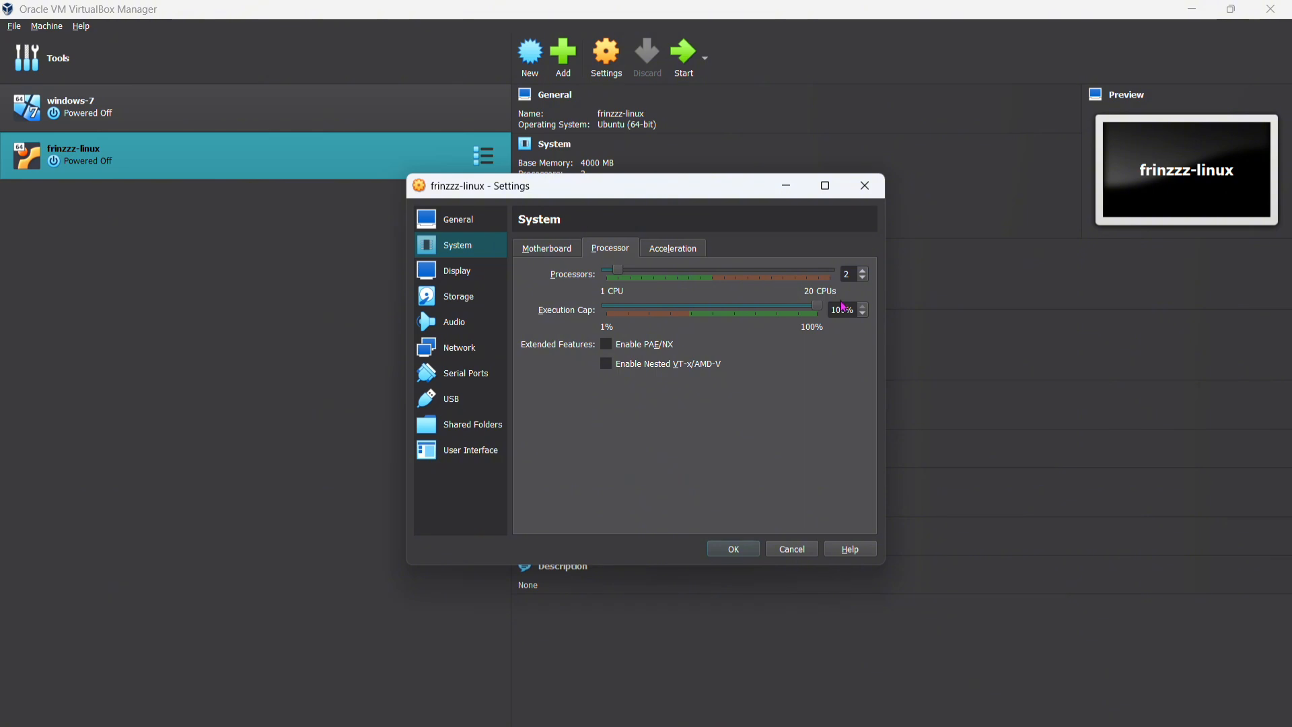
{"action": "left_click", "coordinate": [864, 278]}
{"action": "left_click", "coordinate": [721, 552]}
Start the frinzzz-linux machine and log in to Ubuntu with the account password
{"action": "left_click", "coordinate": [683, 65]}
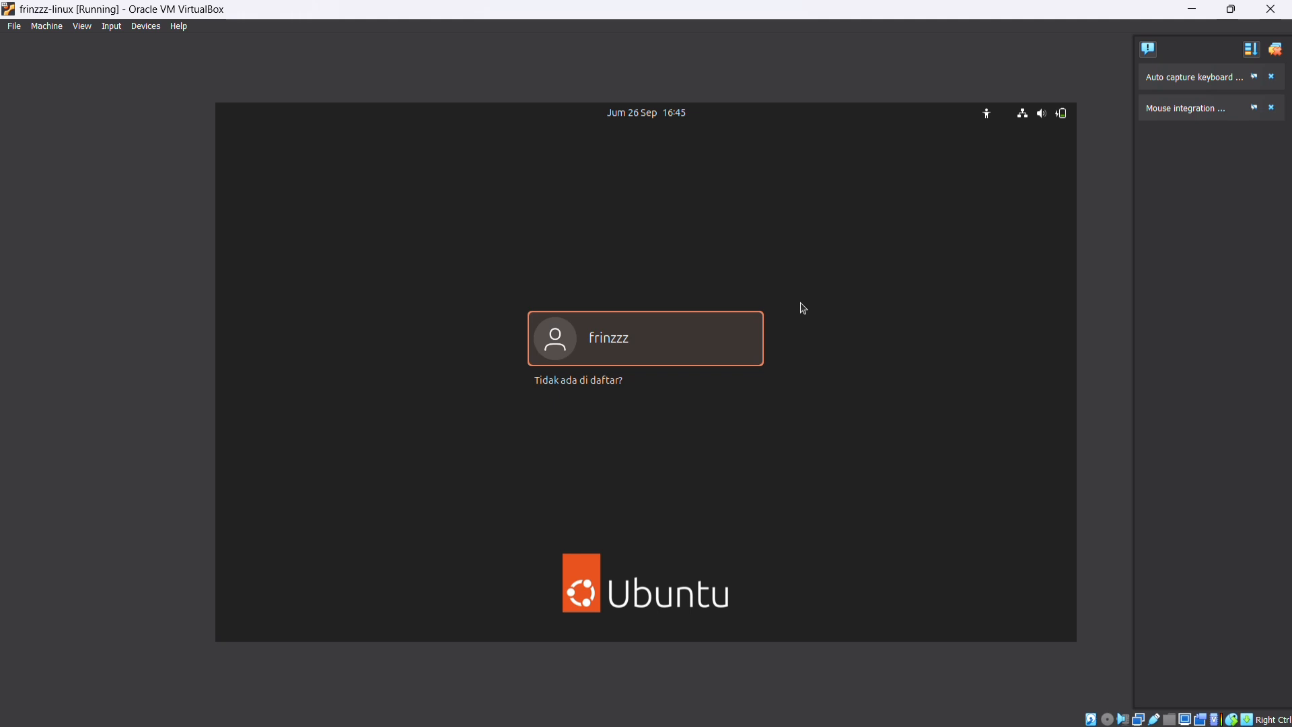
{"action": "left_click", "coordinate": [694, 334]}
{"action": "type", "text": "*****"}
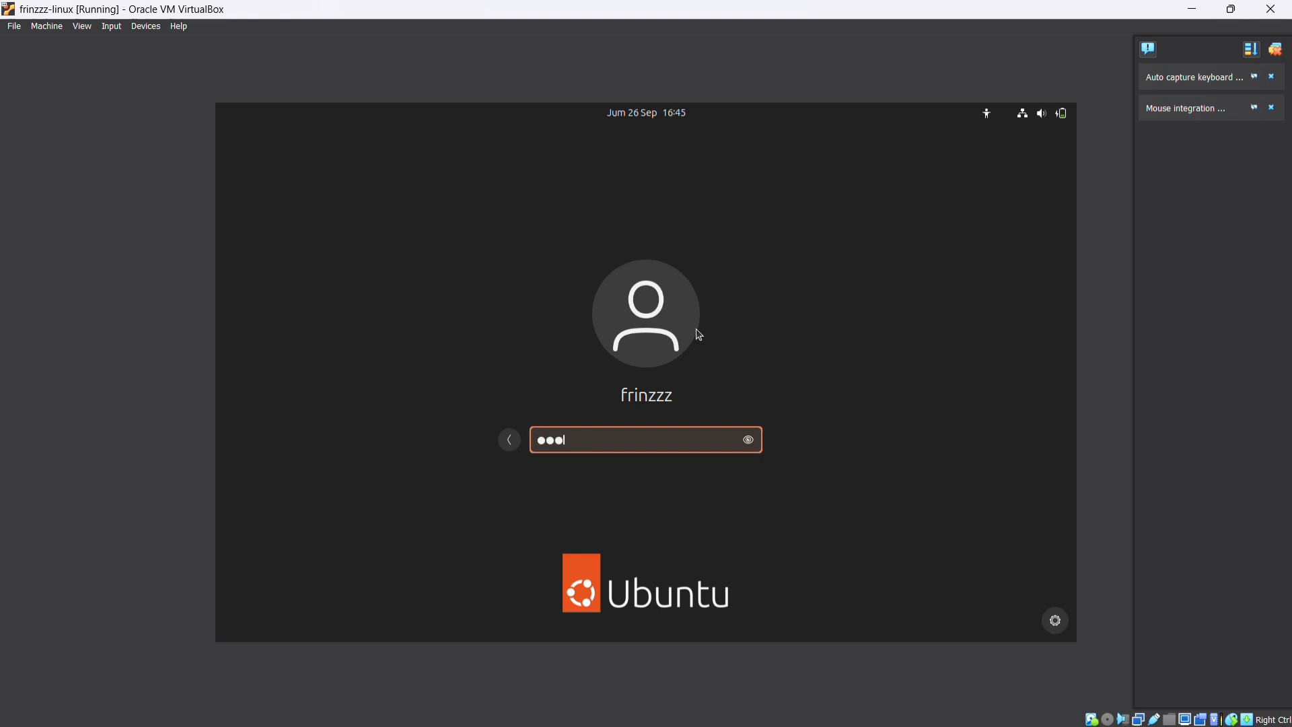
{"action": "key", "text": "Return"}
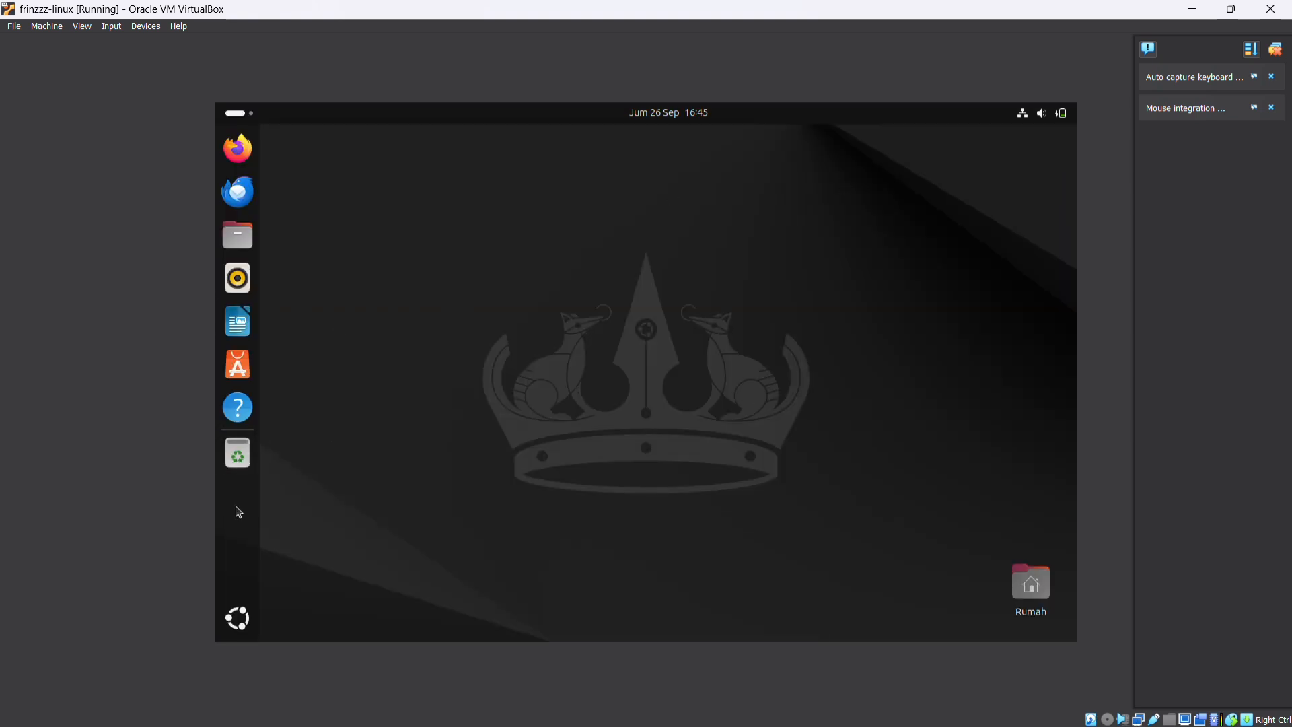
Open the Terminal application and run free -h to check the memory usage
{"action": "left_click", "coordinate": [239, 616]}
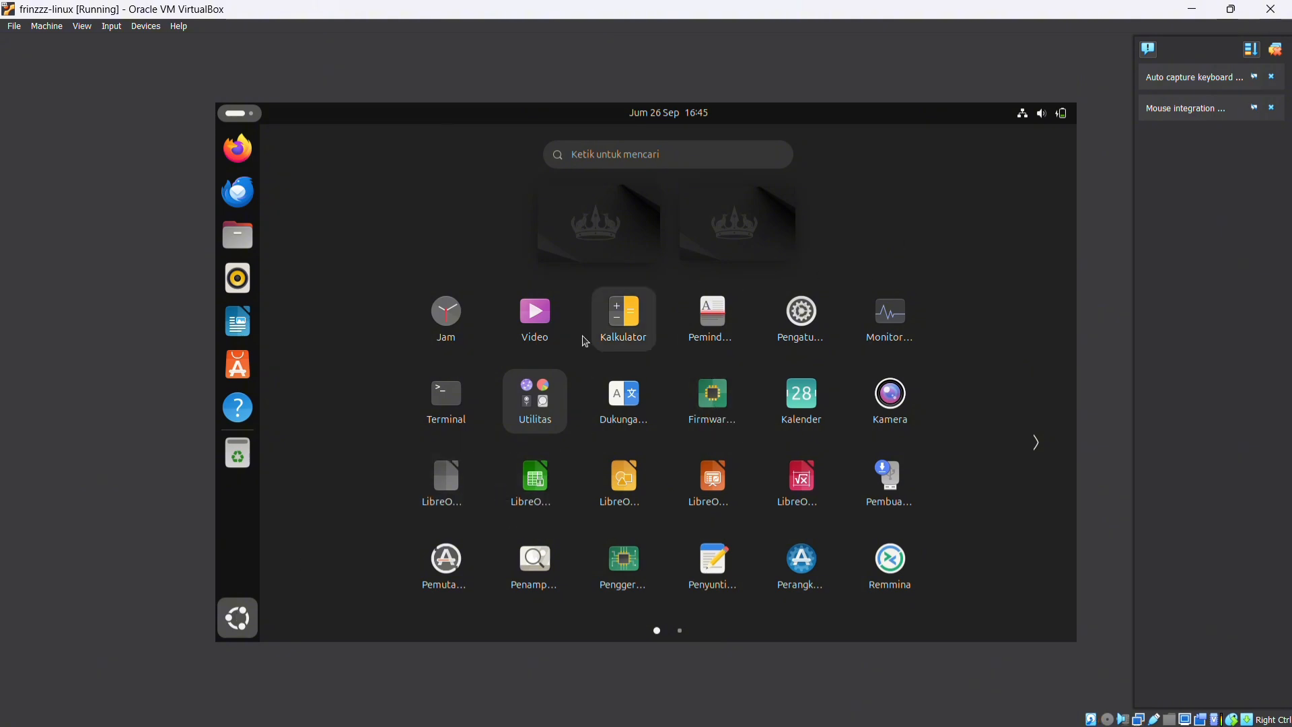
{"action": "left_click", "coordinate": [442, 408]}
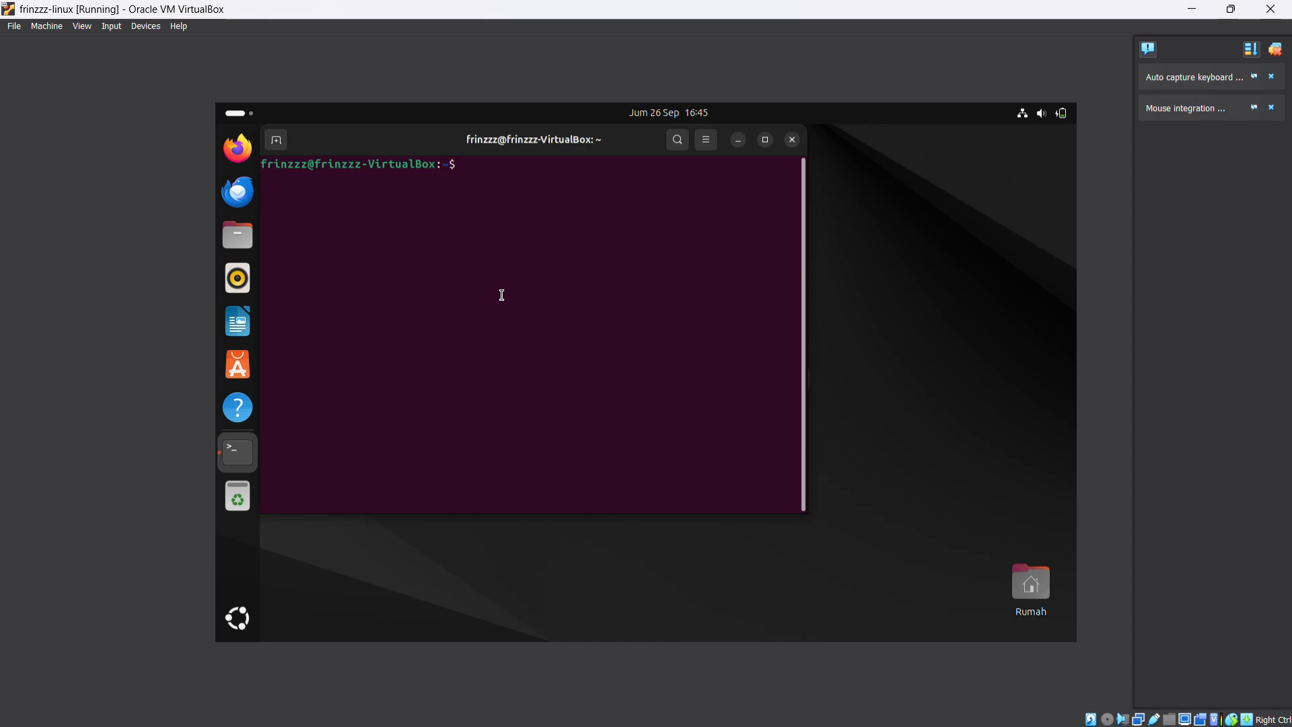
{"action": "type", "text": "free -h"}
{"action": "key", "text": "Return"}
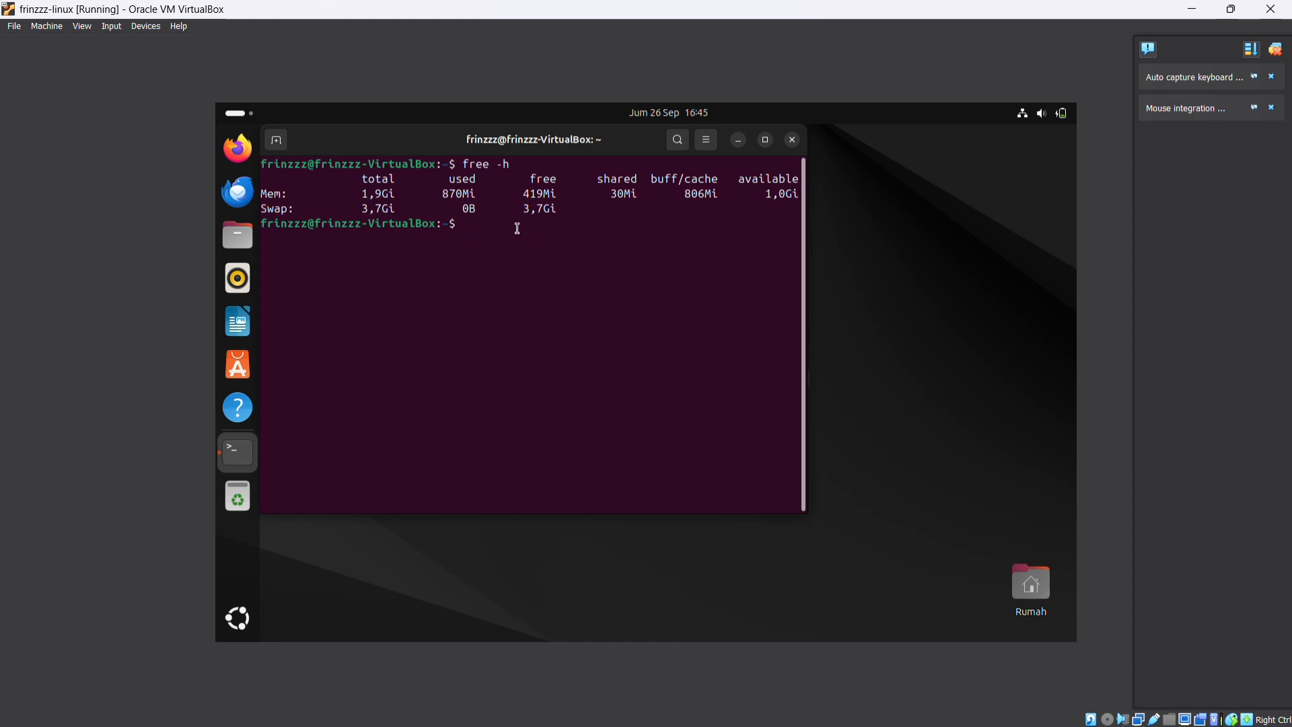
Launch gnome-system-monitor from the terminal and examine its CPU, memory, network and disk graphs
{"action": "type", "text": "gnome-system-monitor"}
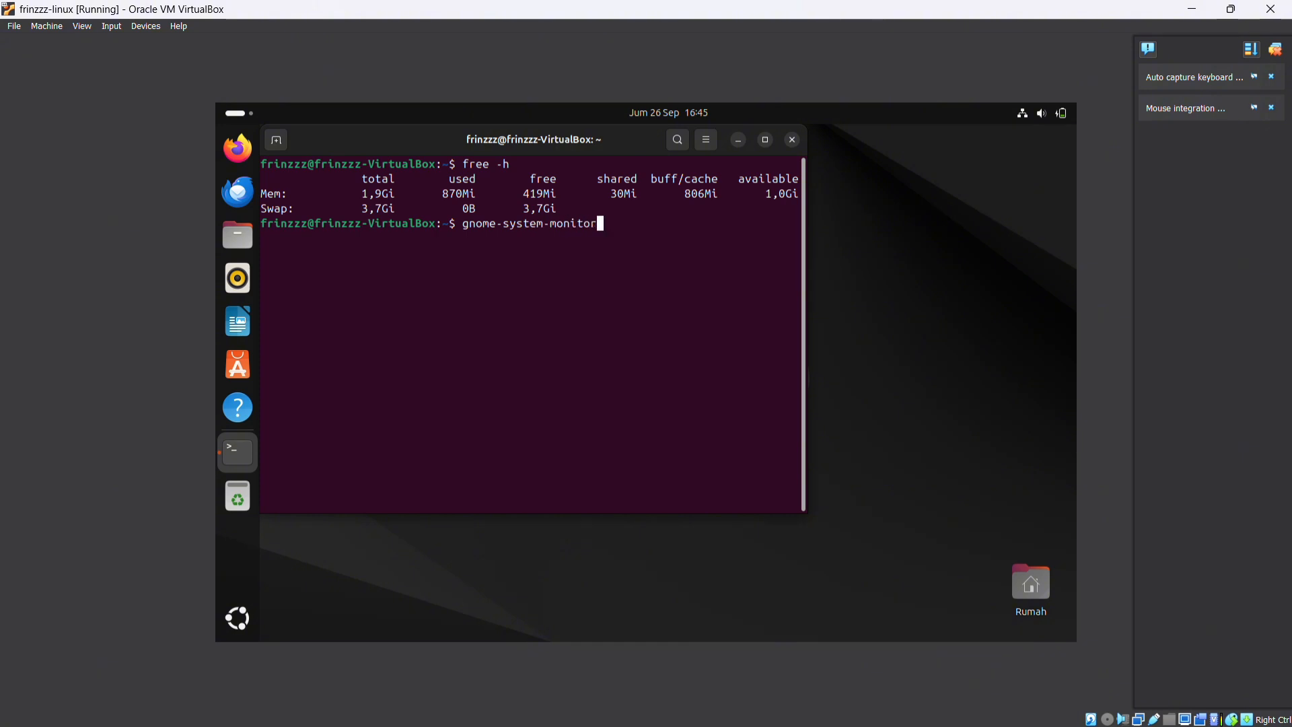
{"action": "key", "text": "Return"}
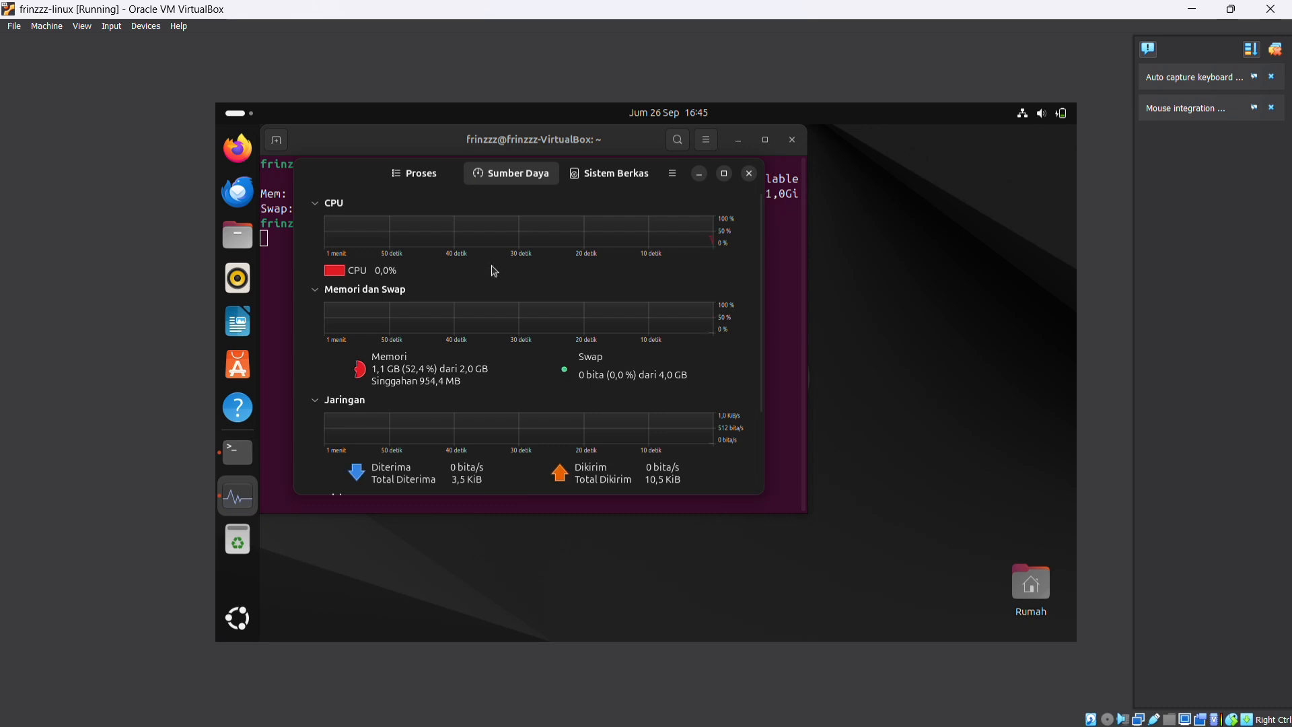
{"action": "scroll", "coordinate": [487, 358], "scroll_direction": "down", "scroll_amount": 1}
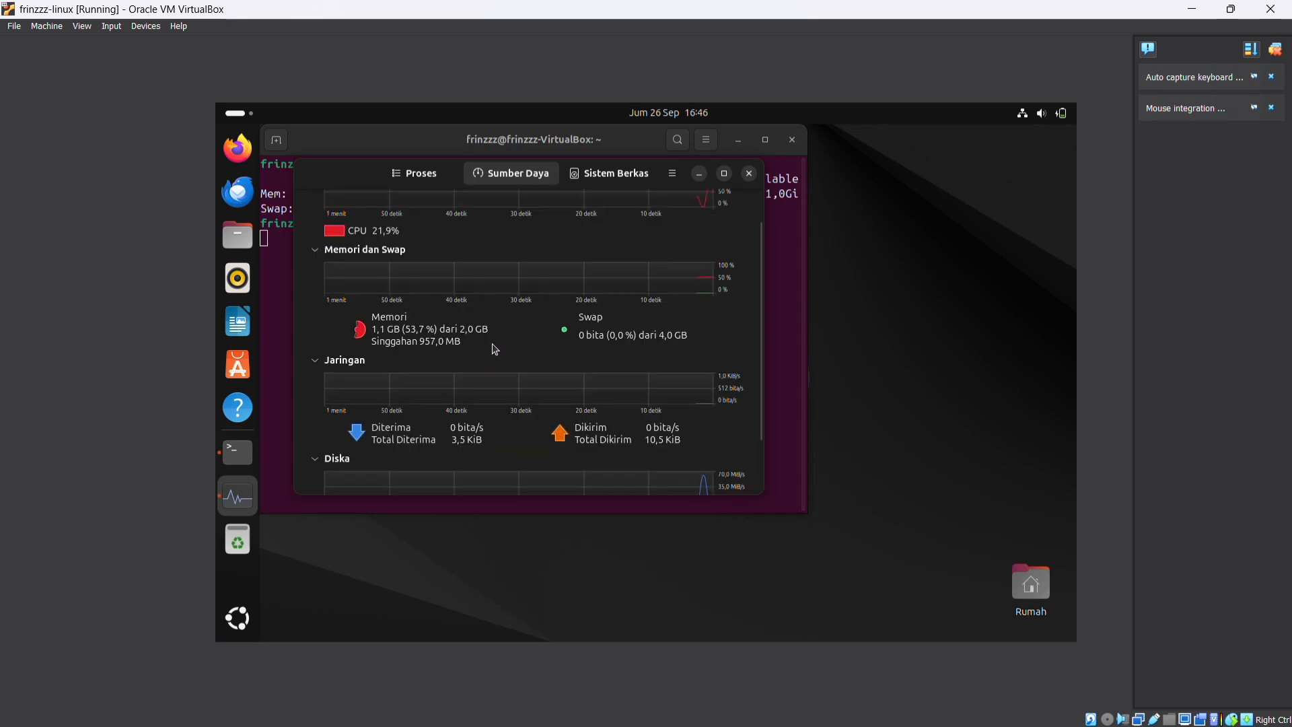
{"action": "scroll", "coordinate": [498, 329], "scroll_direction": "up", "scroll_amount": 1}
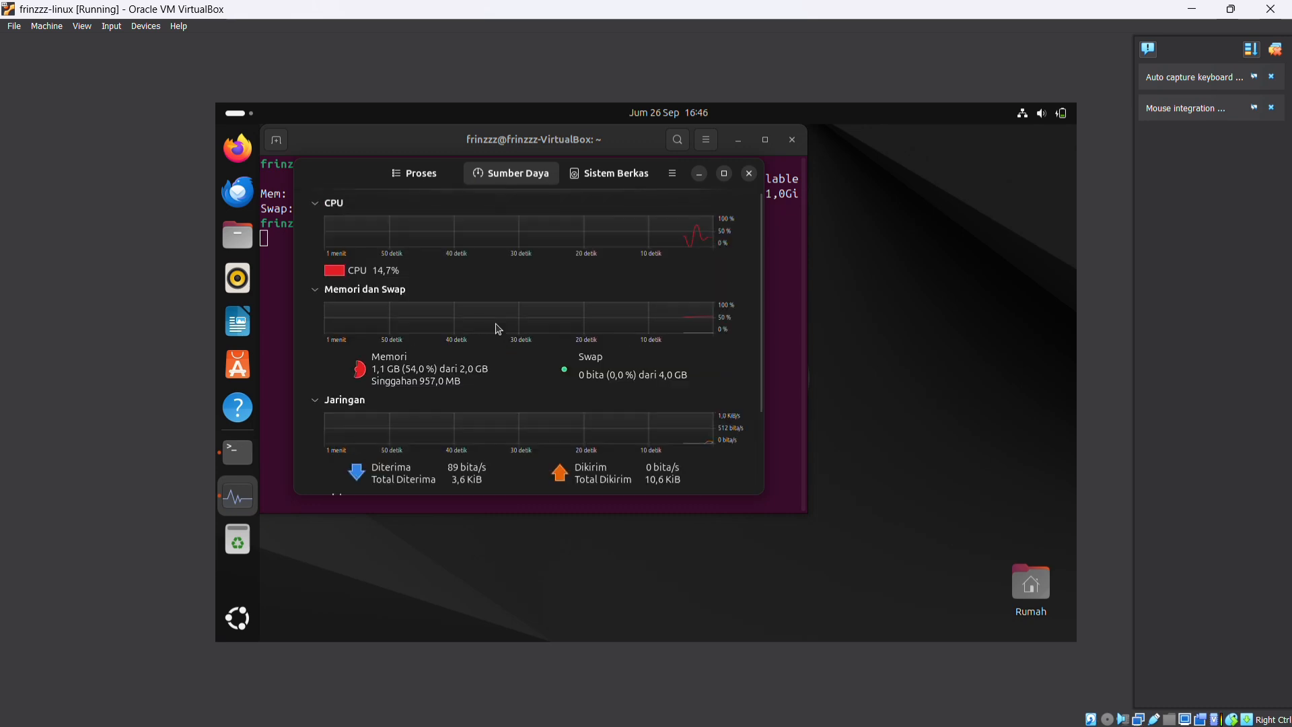
Review the CPU, memory and swap, network and disk graphs in the system monitor's resources view
{"action": "scroll", "coordinate": [498, 329], "scroll_direction": "down", "scroll_amount": 2}
{"action": "scroll", "coordinate": [498, 329], "scroll_direction": "up", "scroll_amount": 2}
{"action": "scroll", "coordinate": [499, 329], "scroll_direction": "up", "scroll_amount": 1}
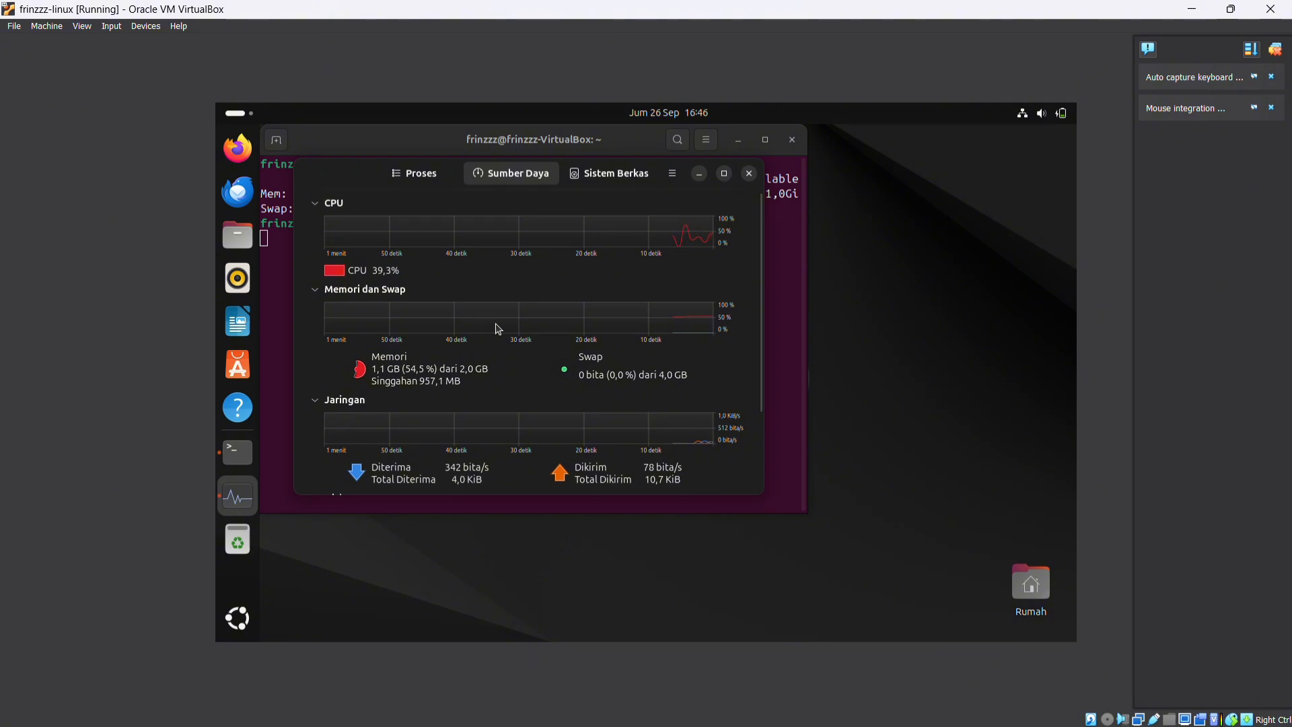
{"action": "scroll", "coordinate": [499, 329], "scroll_direction": "down", "scroll_amount": 2}
{"action": "scroll", "coordinate": [499, 329], "scroll_direction": "up", "scroll_amount": 2}
{"action": "scroll", "coordinate": [498, 329], "scroll_direction": "down", "scroll_amount": 2}
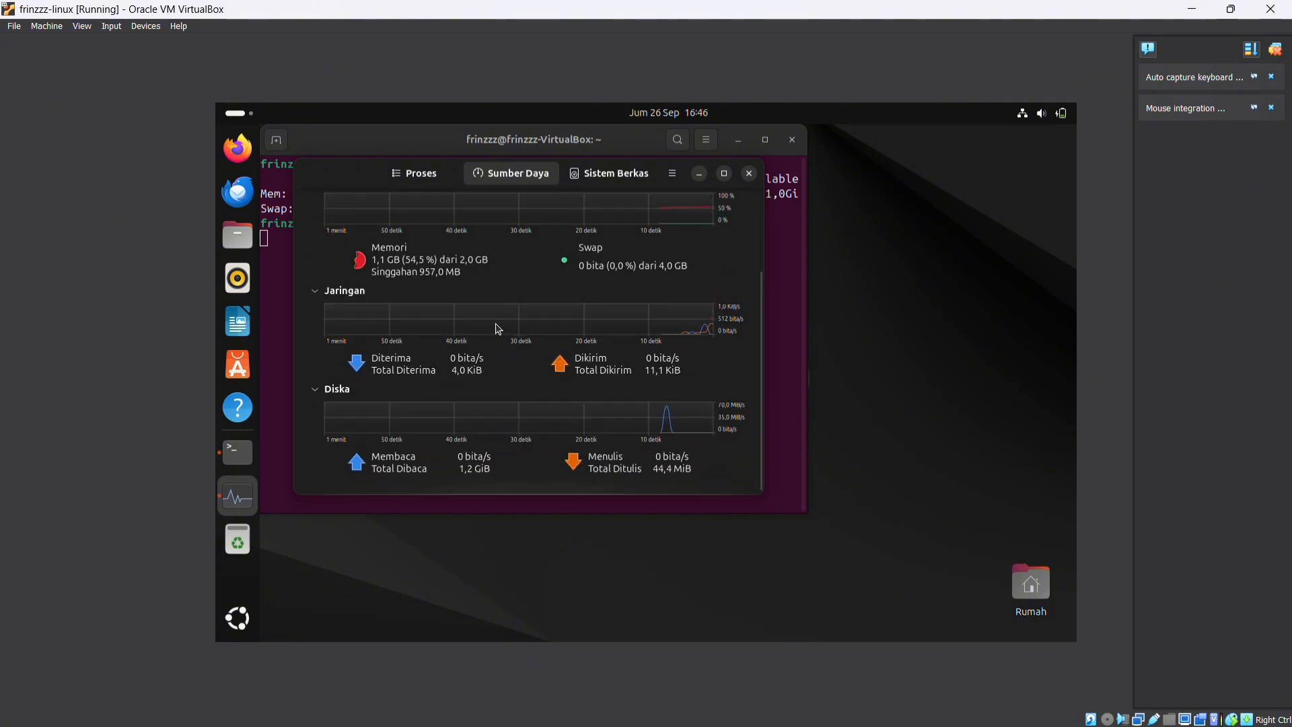
{"action": "scroll", "coordinate": [498, 329], "scroll_direction": "up", "scroll_amount": 2}
{"action": "scroll", "coordinate": [499, 329], "scroll_direction": "down", "scroll_amount": 2}
{"action": "scroll", "coordinate": [498, 329], "scroll_direction": "up", "scroll_amount": 2}
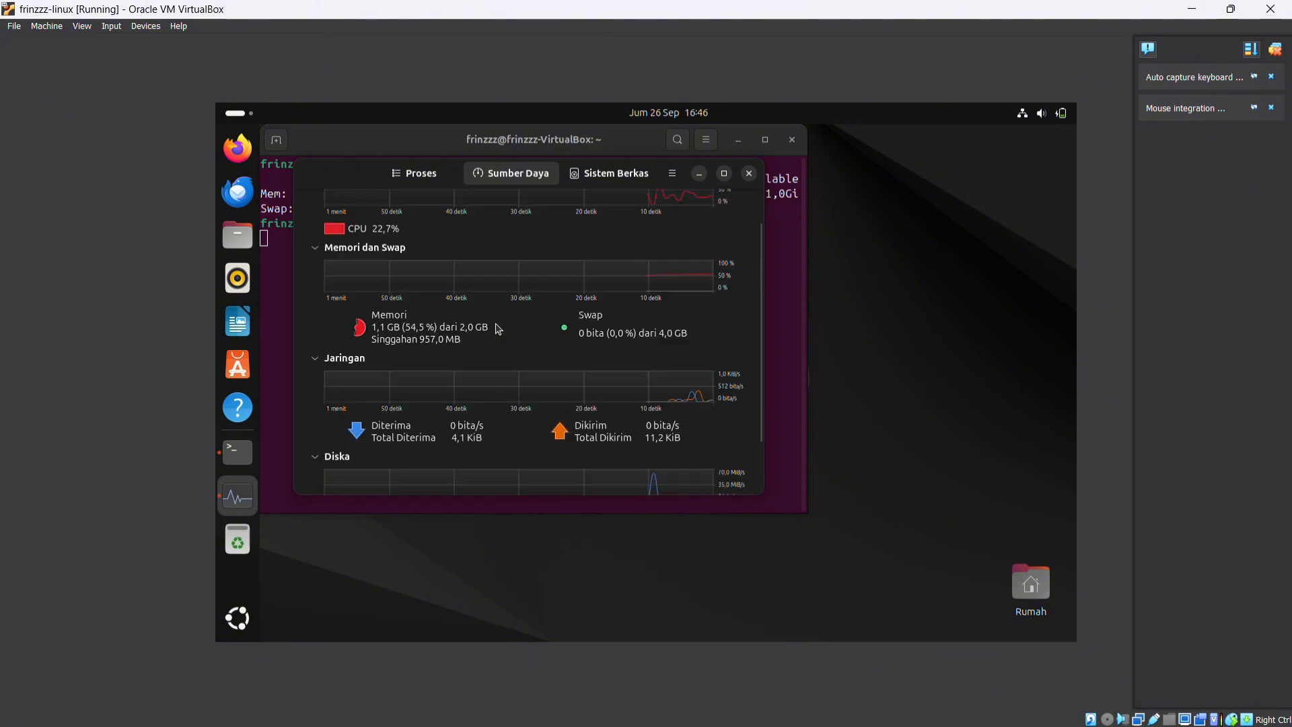
Minimize the system monitor and terminal, and start a 30-minute timer in the Jam clock app, leaving it minimized
{"action": "left_click", "coordinate": [698, 174]}
{"action": "left_click", "coordinate": [740, 142]}
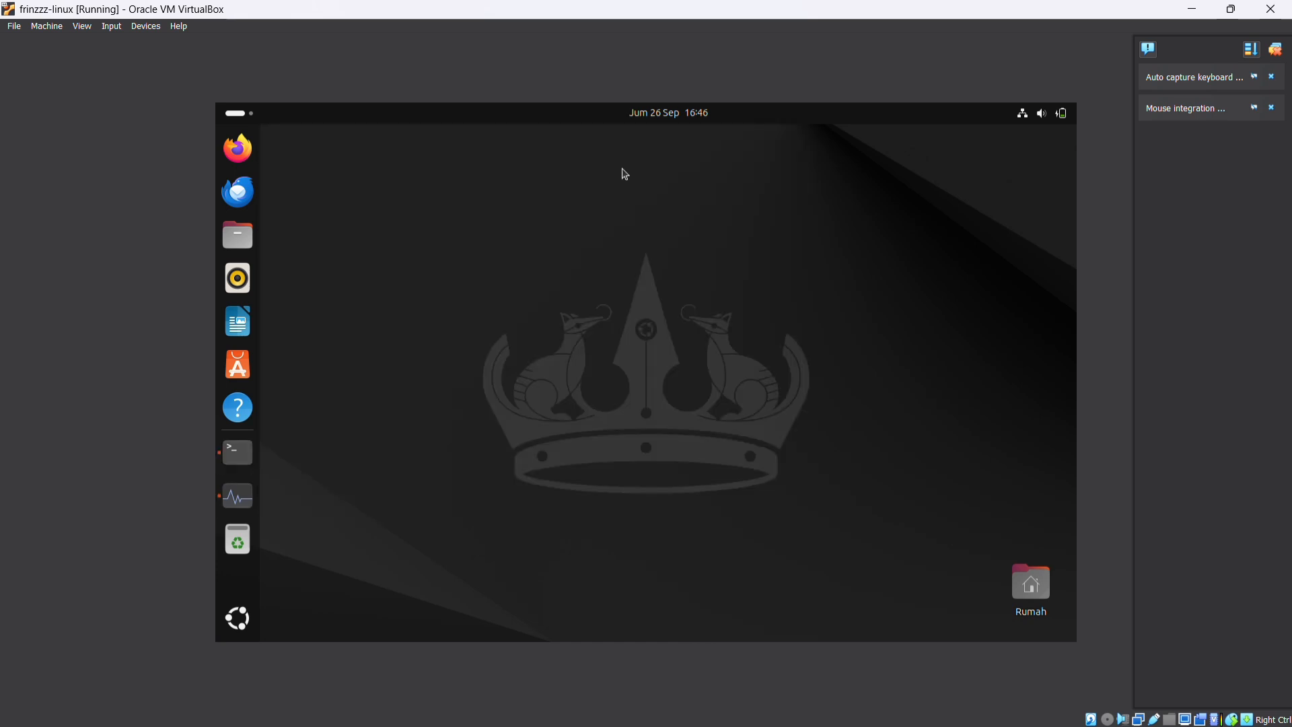
{"action": "left_click", "coordinate": [242, 621]}
{"action": "left_click", "coordinate": [457, 336]}
{"action": "left_click", "coordinate": [515, 140]}
{"action": "left_click", "coordinate": [669, 142]}
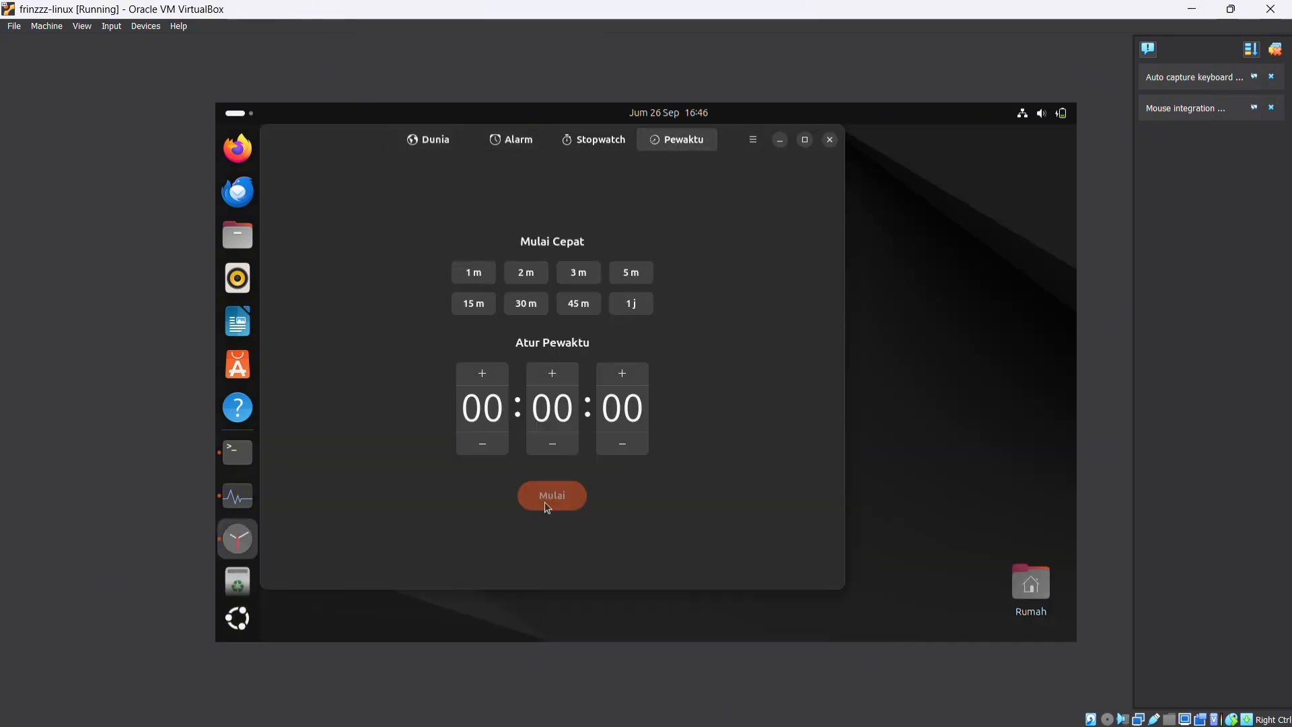
{"action": "left_click", "coordinate": [533, 304]}
{"action": "left_click", "coordinate": [780, 139]}
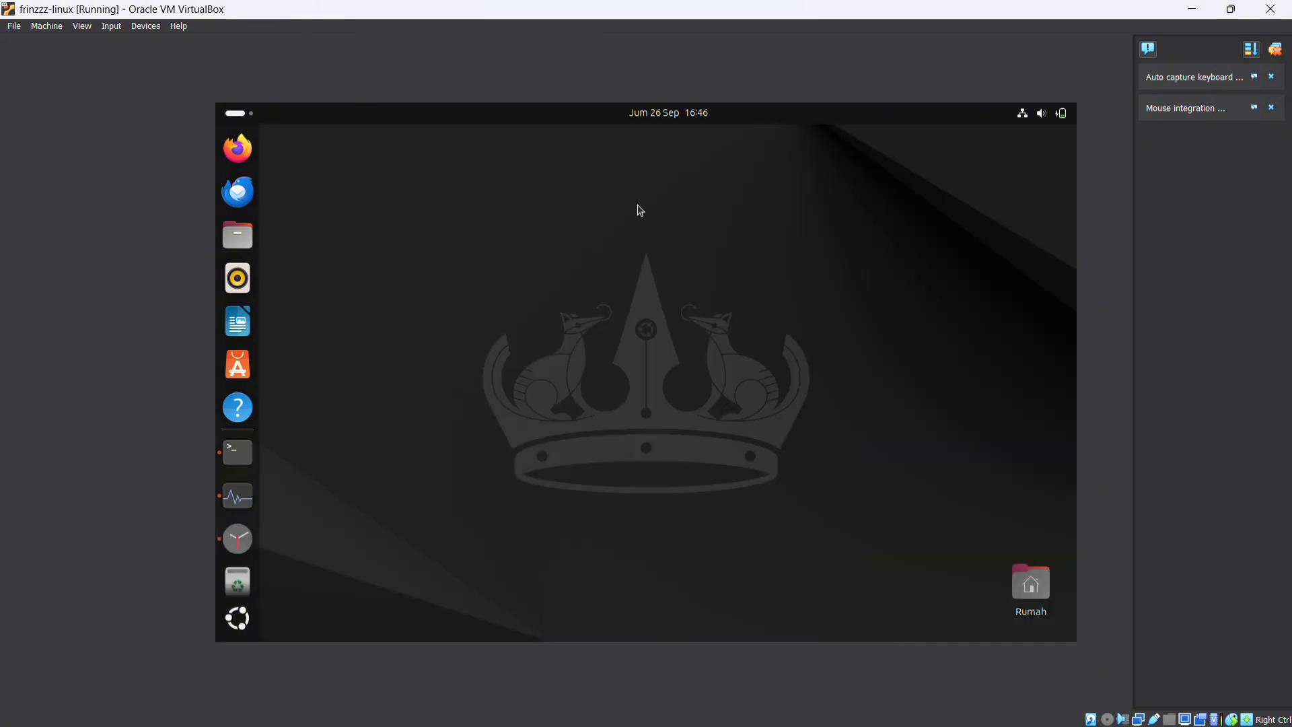
Open LibreOffice Calc, enter a name in cell A1 and minimize the spreadsheet
{"action": "left_click", "coordinate": [237, 617]}
{"action": "left_click", "coordinate": [525, 477]}
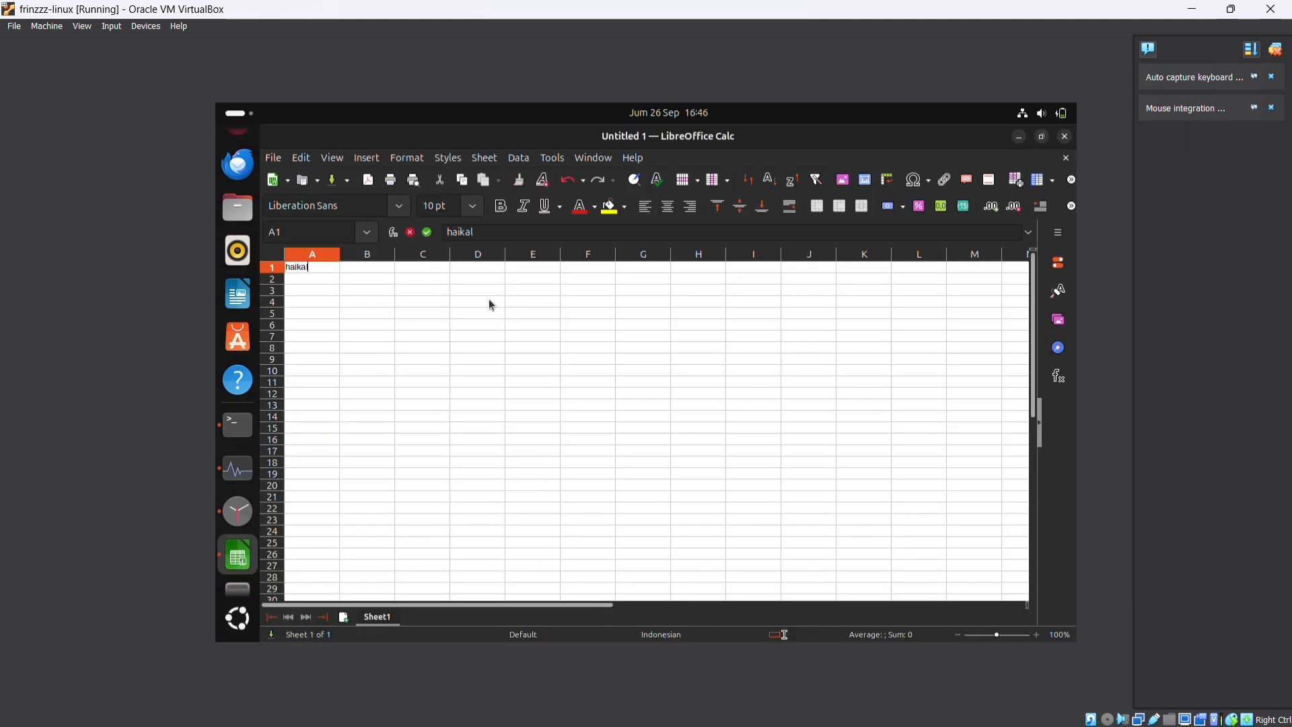
{"action": "left_click", "coordinate": [1019, 137]}
Open LibreOffice Draw, draw a shape on the blank page and minimize the window
{"action": "left_click", "coordinate": [237, 617]}
{"action": "left_click", "coordinate": [644, 495]}
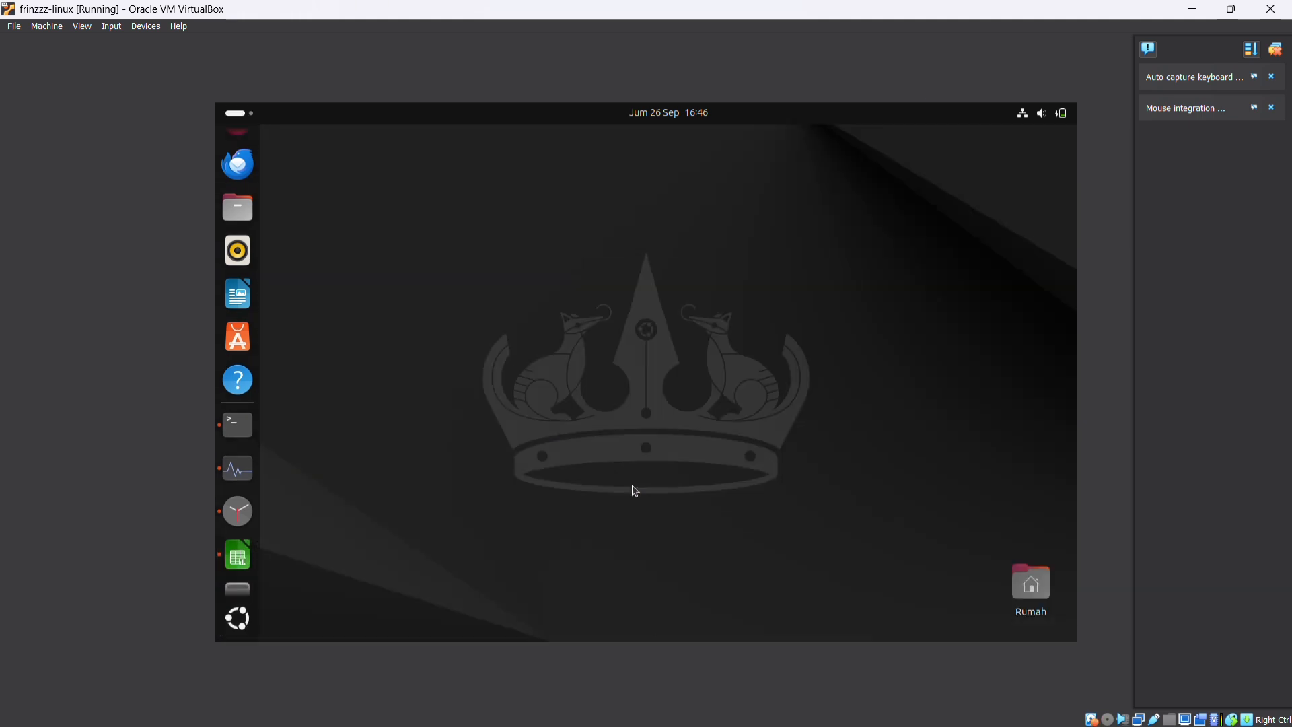
{"action": "left_click", "coordinate": [276, 389]}
{"action": "mouse_move", "coordinate": [565, 342]}
{"action": "left_mouse_down"}
{"action": "mouse_move", "coordinate": [531, 543]}
{"action": "mouse_move", "coordinate": [633, 488]}
{"action": "left_mouse_up"}
{"action": "left_click", "coordinate": [1019, 137]}
Create a LibreOffice Impress presentation from the Forestbird template, apply the title-only layout to slide 1 and minimize it
{"action": "left_click", "coordinate": [238, 618]}
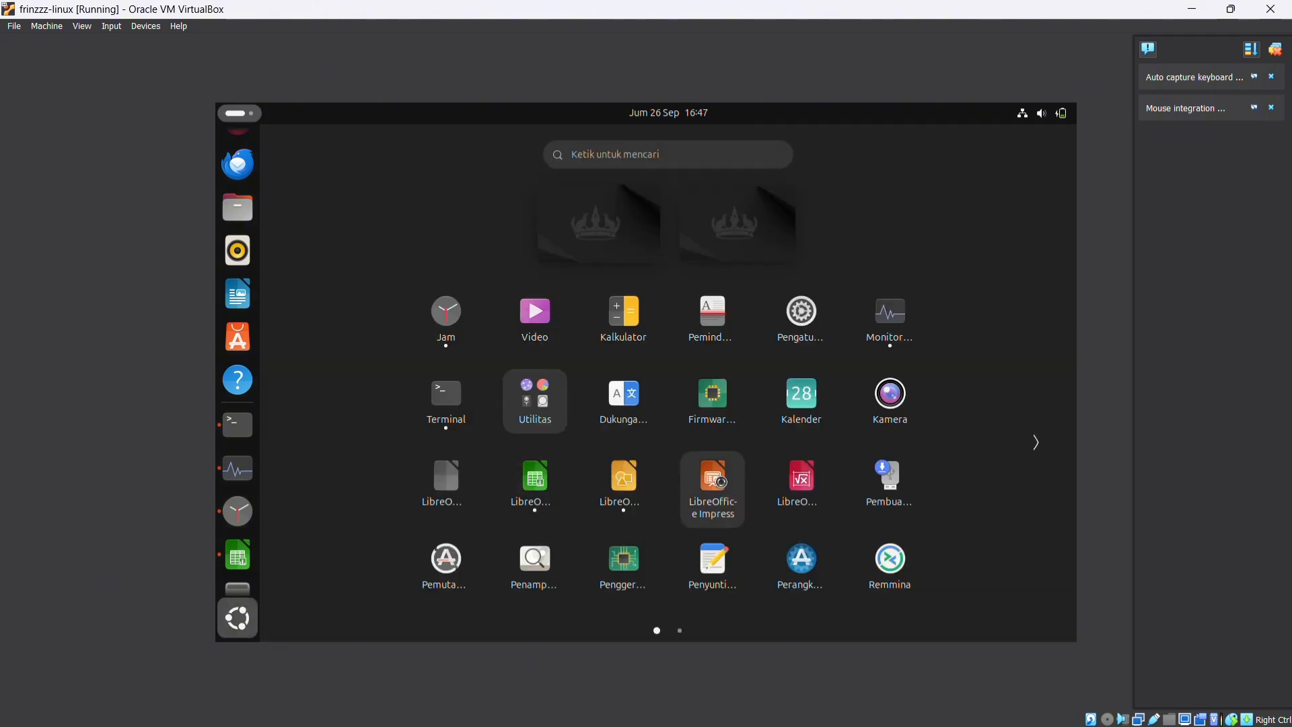
{"action": "left_click", "coordinate": [712, 489]}
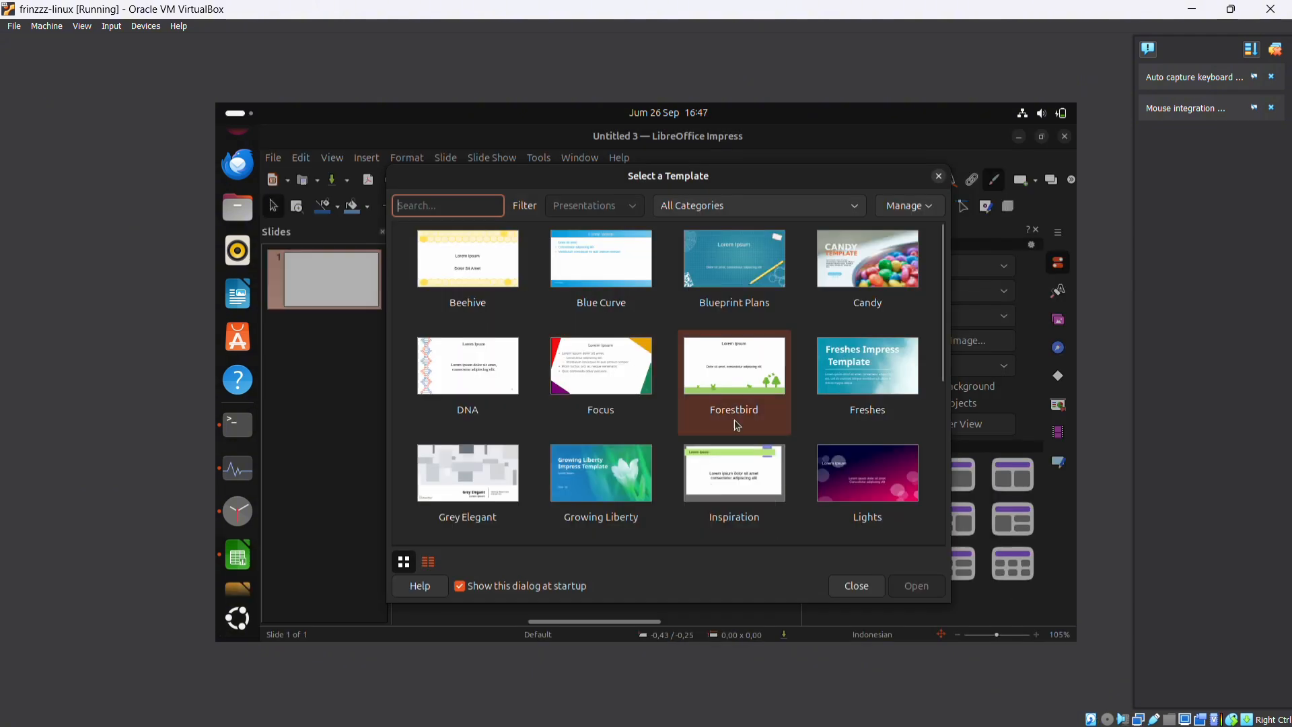
{"action": "left_click", "coordinate": [724, 377]}
{"action": "double_click", "coordinate": [736, 382]}
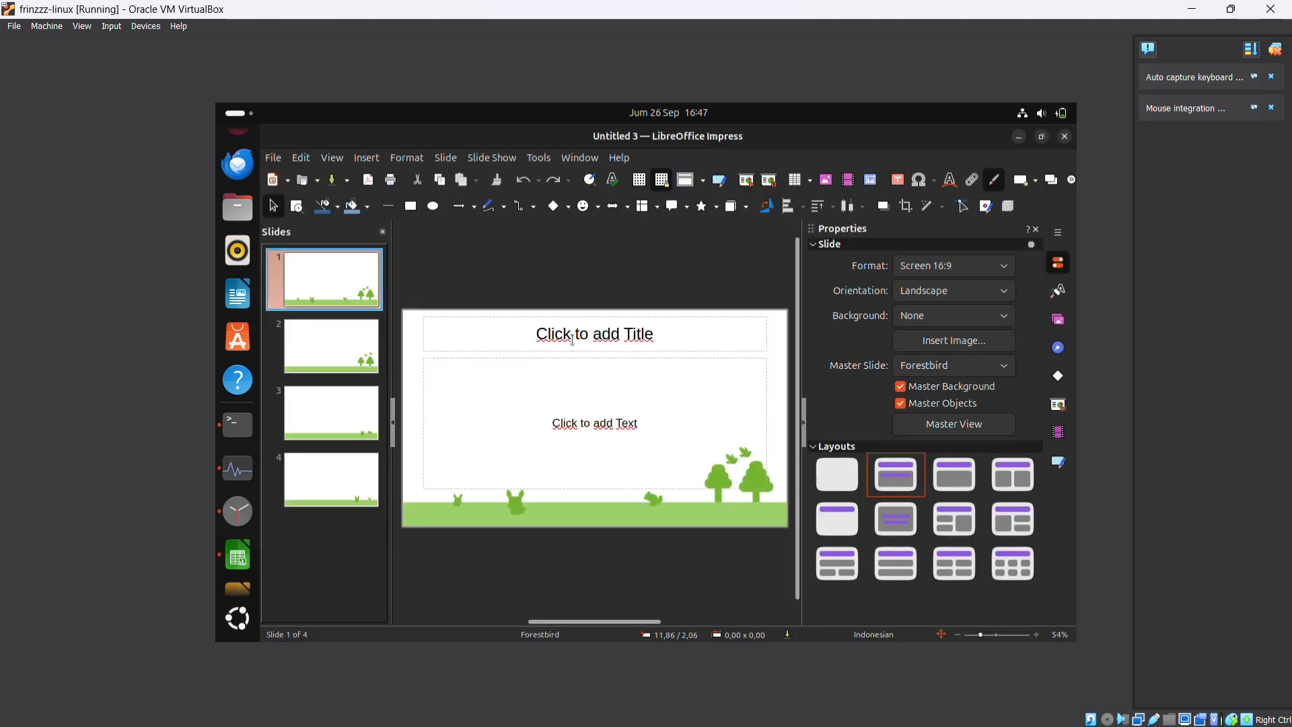
{"action": "left_click", "coordinate": [838, 519]}
{"action": "left_click", "coordinate": [1020, 140]}
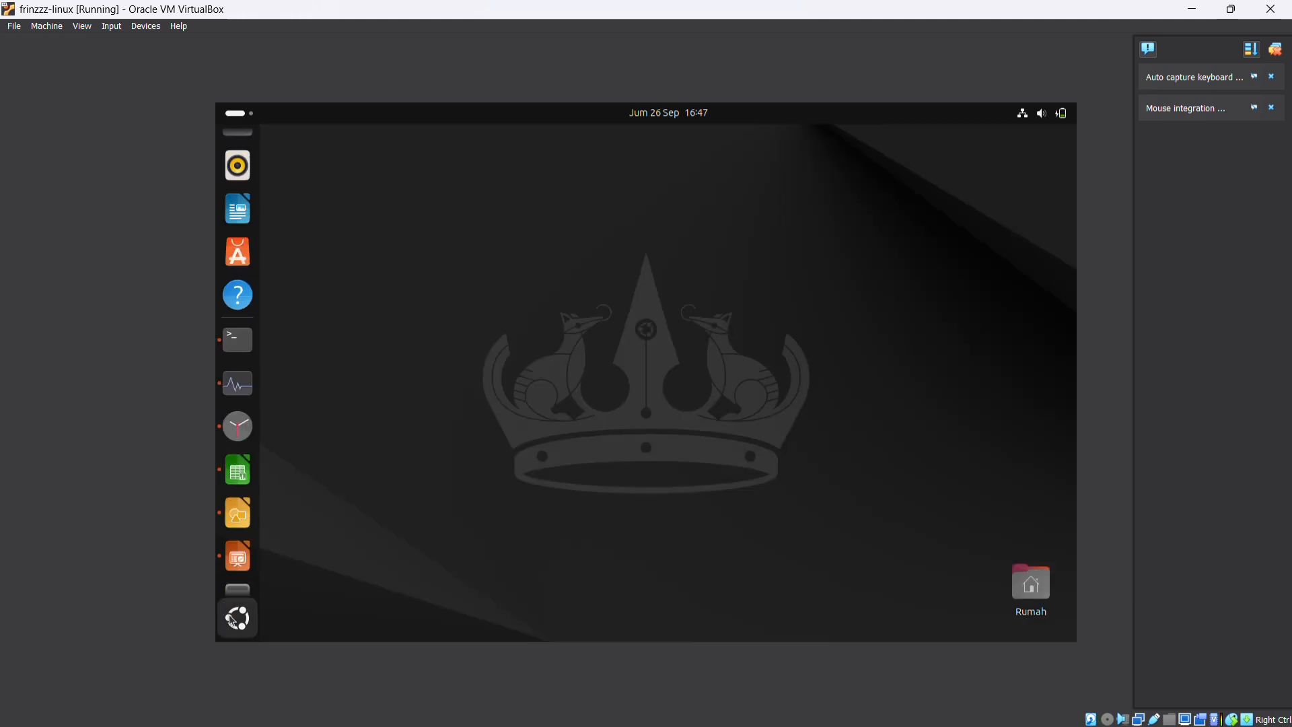
Open LibreOffice Math, build the formula 3 - 4 with the subtraction element and minimize the window
{"action": "left_click", "coordinate": [230, 614]}
{"action": "left_click", "coordinate": [803, 470]}
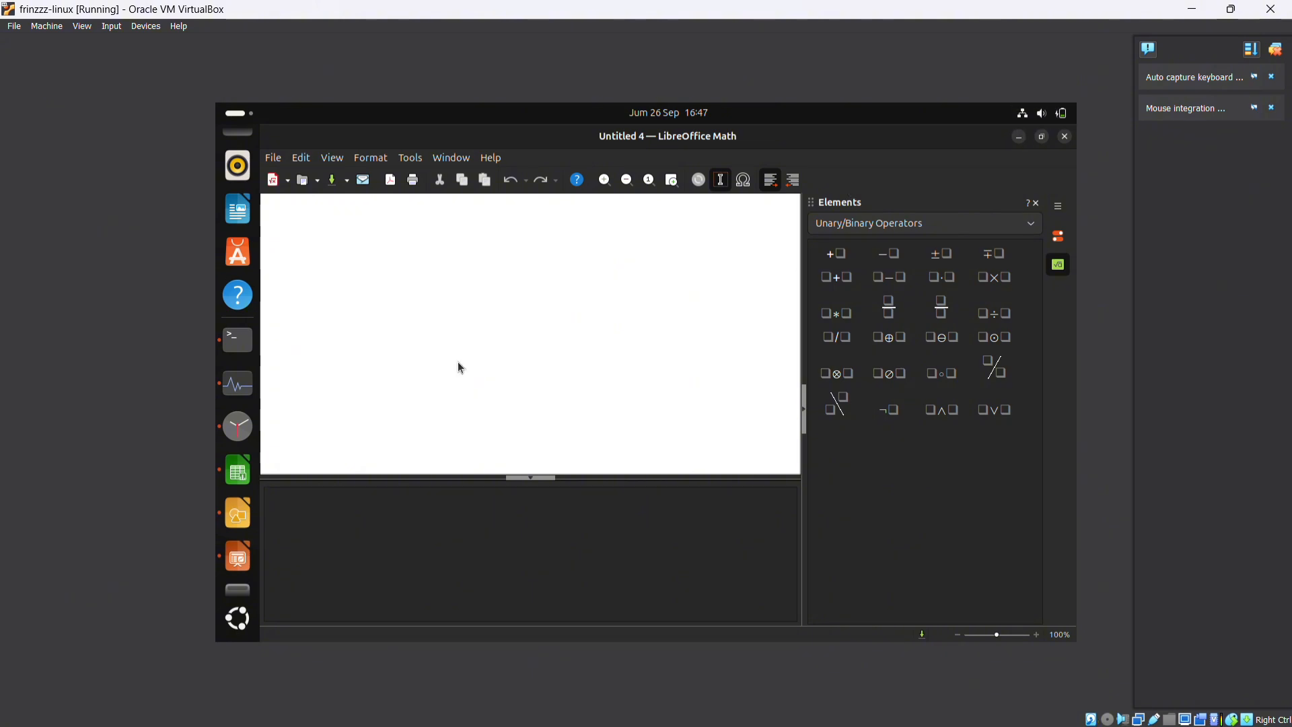
{"action": "left_click", "coordinate": [894, 278]}
{"action": "type", "text": "3 - 4"}
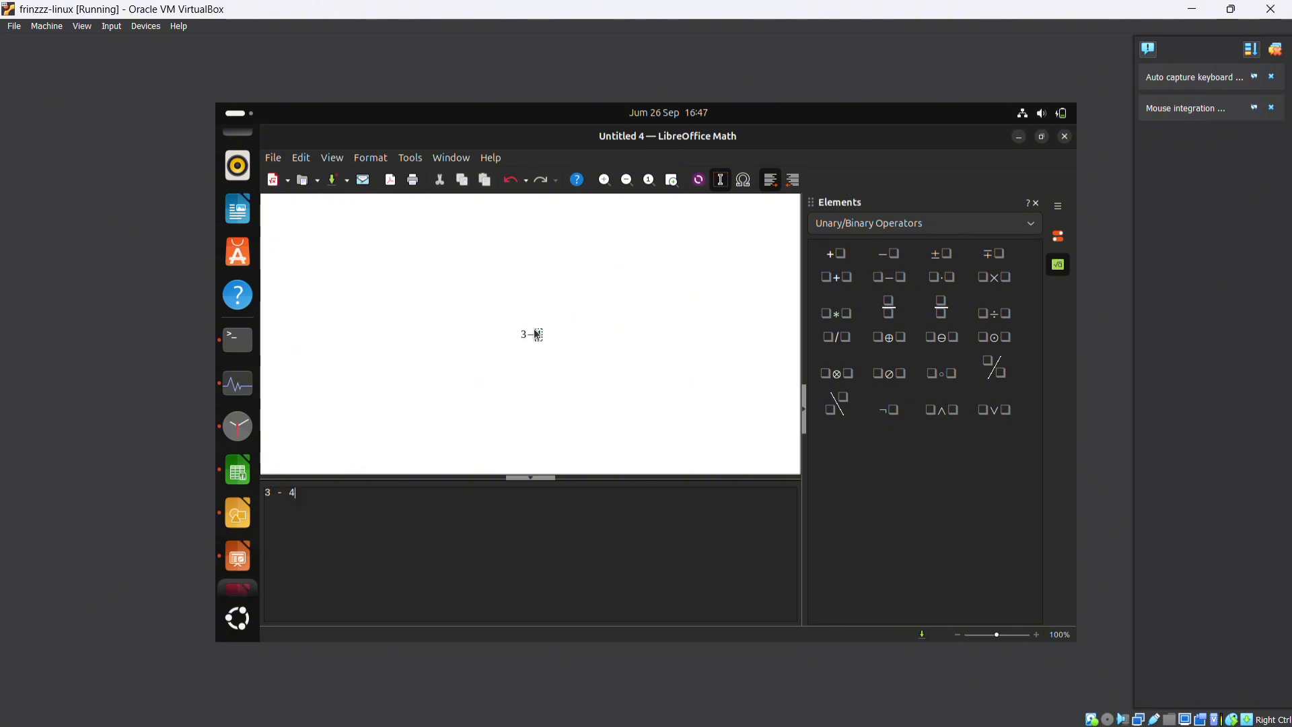
{"action": "left_click", "coordinate": [1020, 137]}
Open the Video app, view its Kanal section and leave the app running minimized
{"action": "left_click", "coordinate": [238, 617]}
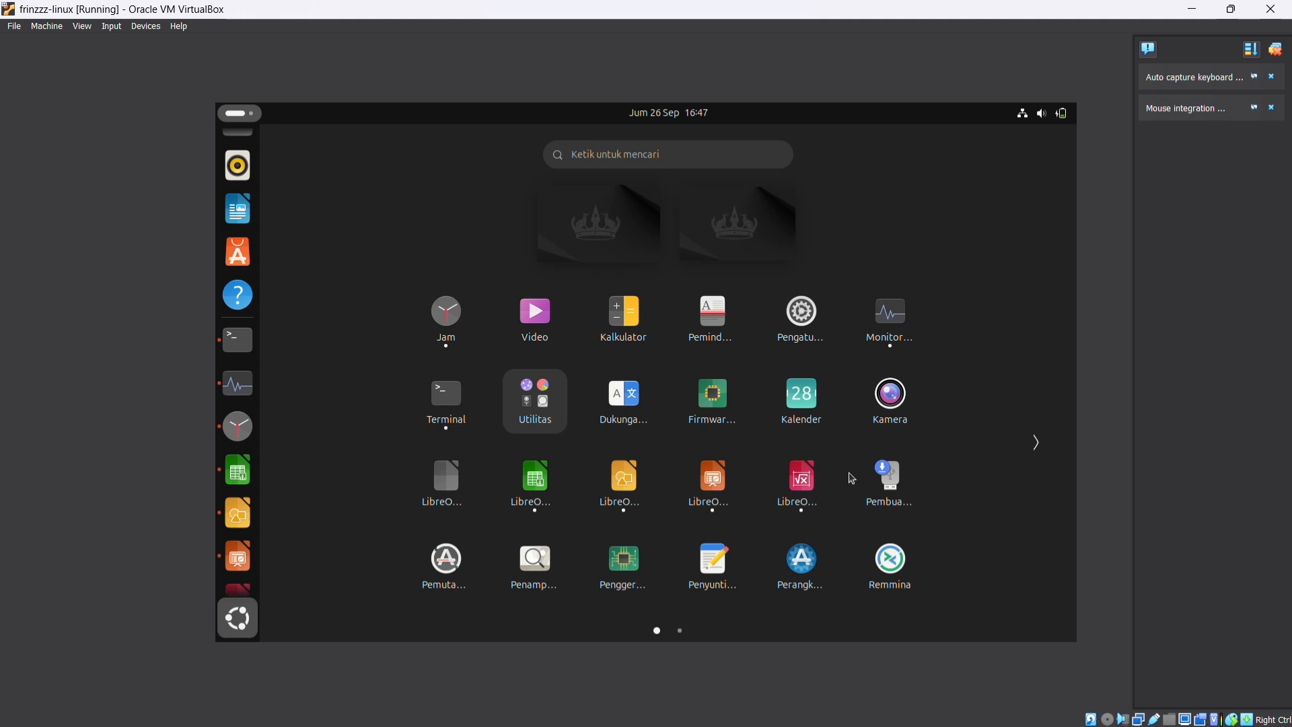
{"action": "scroll", "coordinate": [655, 469], "scroll_direction": "down", "scroll_amount": 1}
{"action": "scroll", "coordinate": [680, 474], "scroll_direction": "up", "scroll_amount": 1}
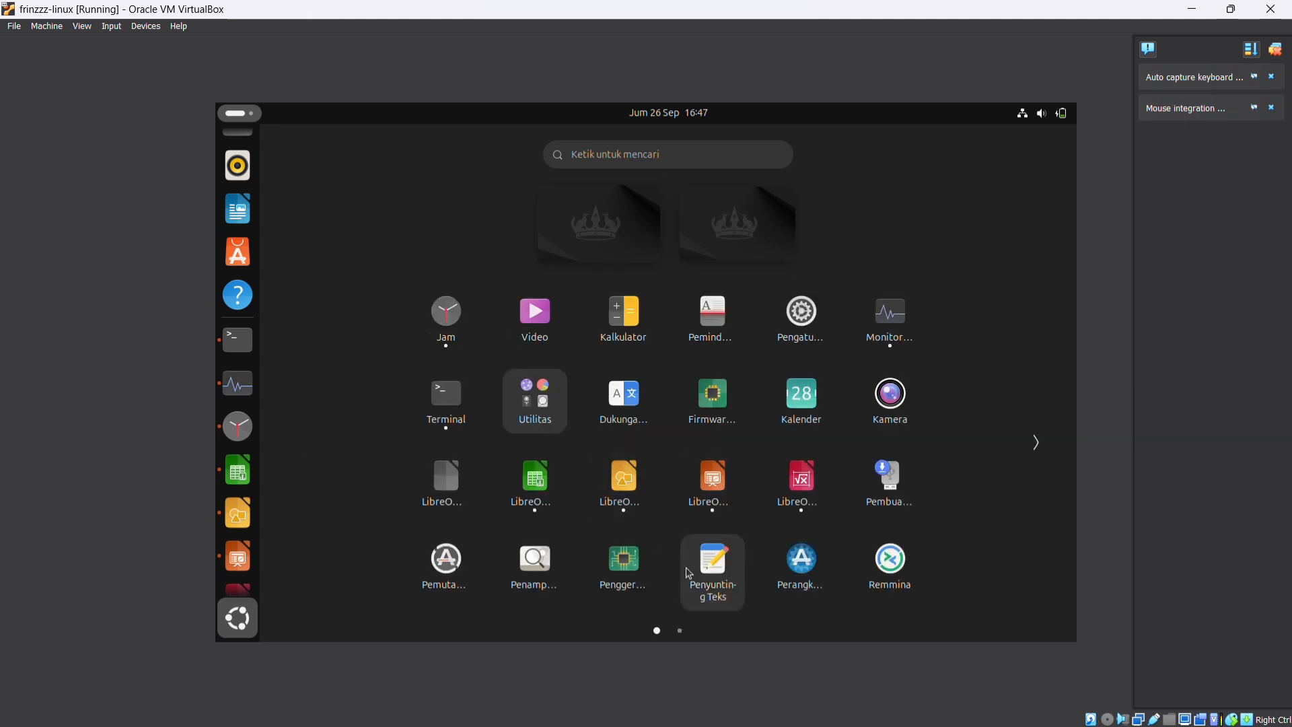
{"action": "left_click", "coordinate": [535, 316]}
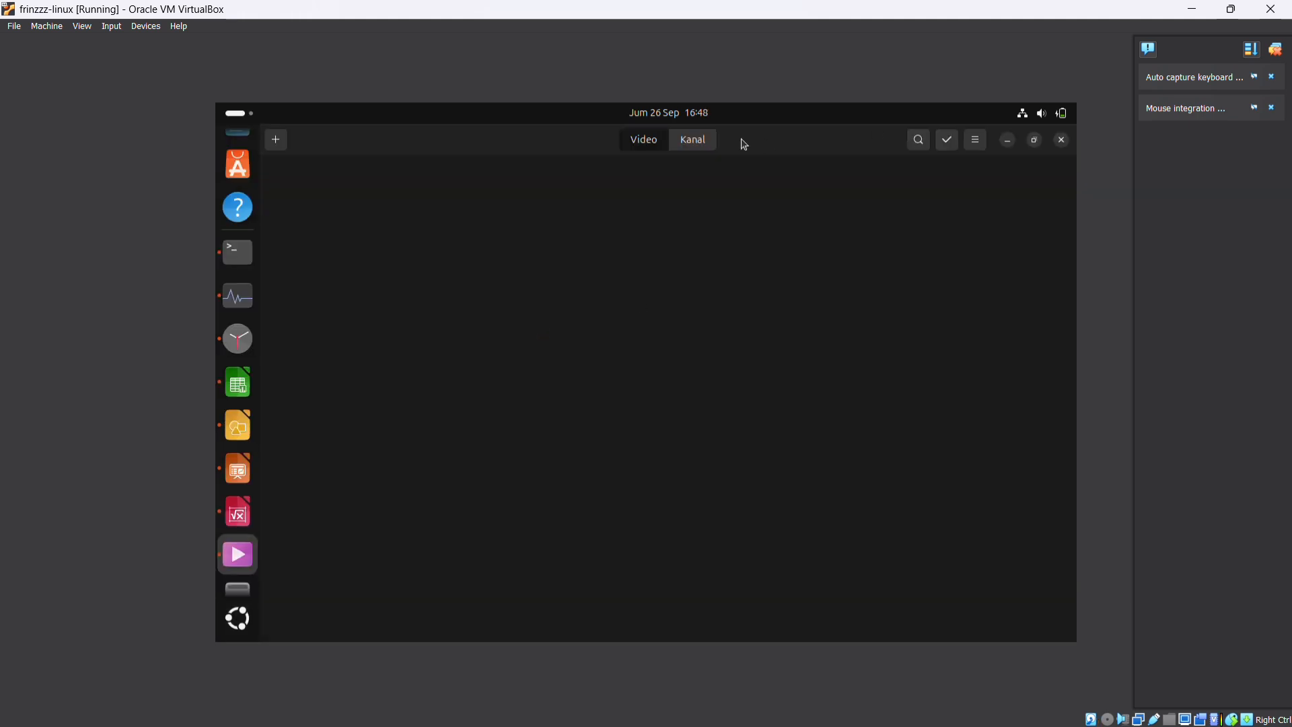
{"action": "left_click", "coordinate": [697, 144]}
{"action": "left_click", "coordinate": [1008, 141]}
Restore the system monitor to check CPU, memory and swap usage with the other applications running
{"action": "scroll", "coordinate": [250, 481], "scroll_direction": "down", "scroll_amount": 1}
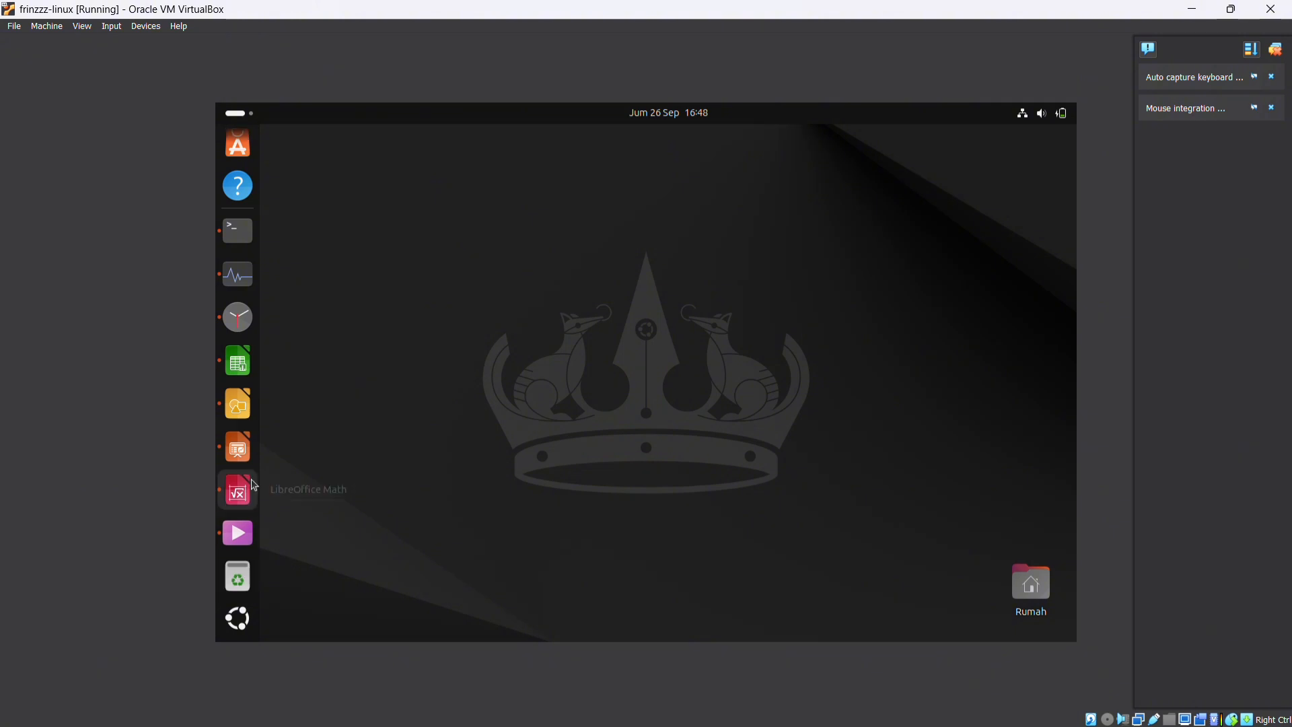
{"action": "scroll", "coordinate": [242, 464], "scroll_direction": "up", "scroll_amount": 2}
{"action": "left_click", "coordinate": [240, 430]}
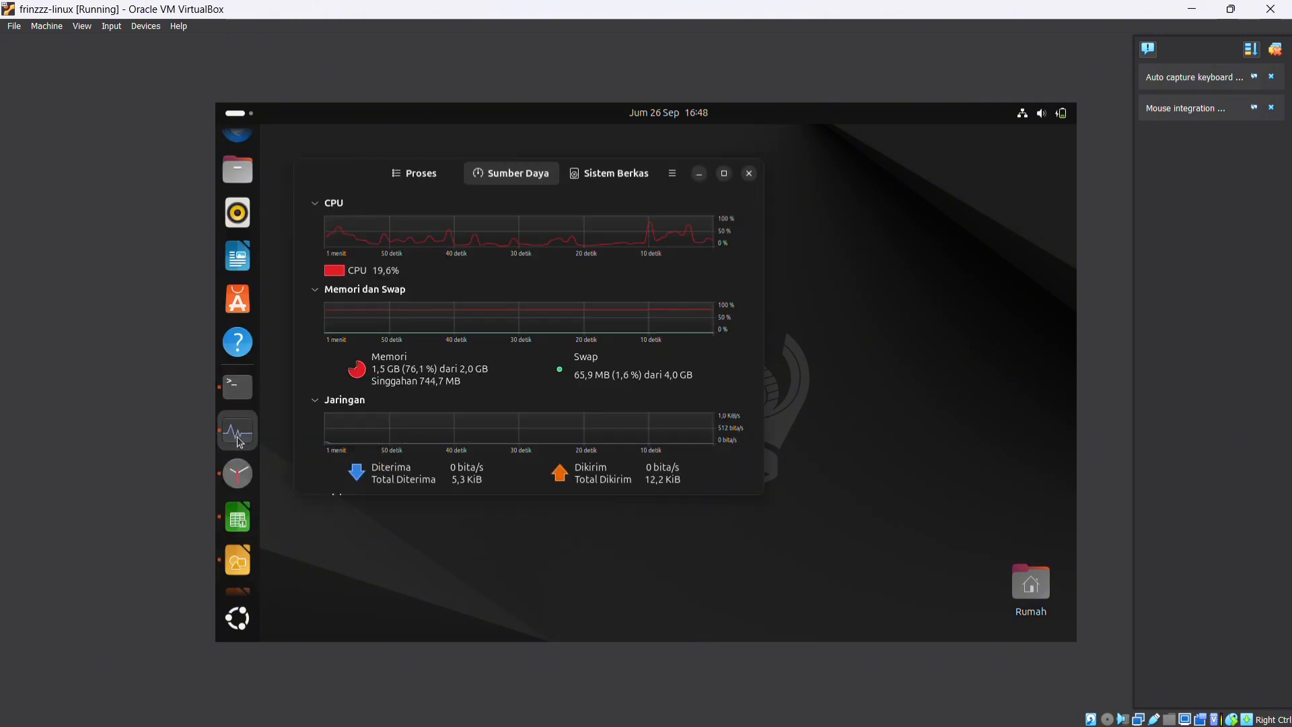
Run free -h in a new terminal tab to check memory usage, and minimize the terminal and system monitor
{"action": "left_click", "coordinate": [237, 389]}
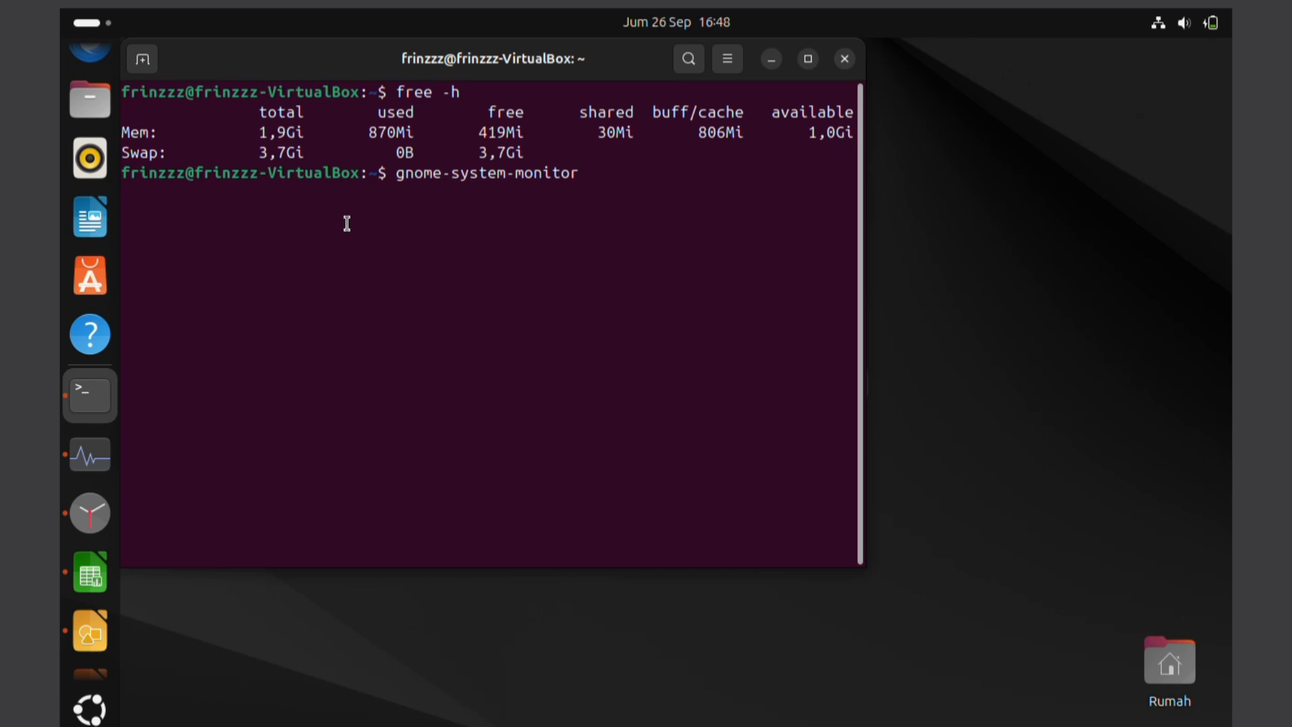
{"action": "left_click", "coordinate": [142, 60]}
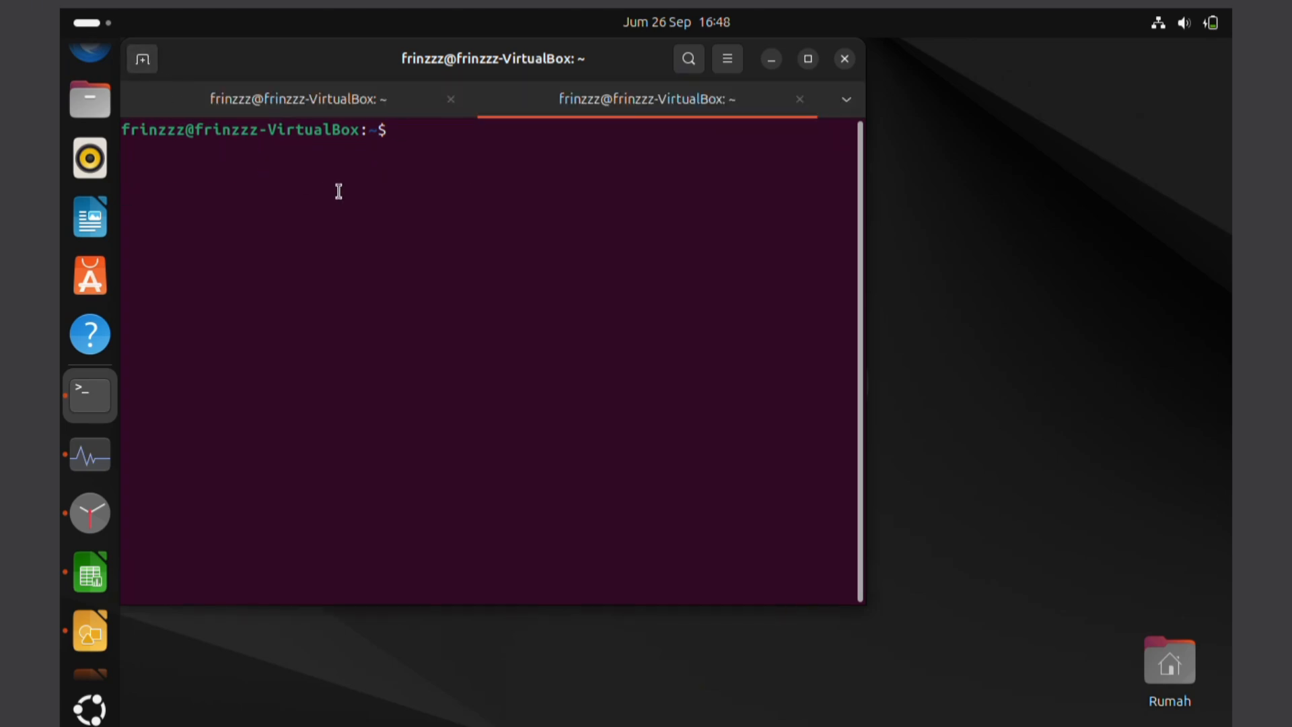
{"action": "type", "text": "free -h"}
{"action": "key", "text": "Return"}
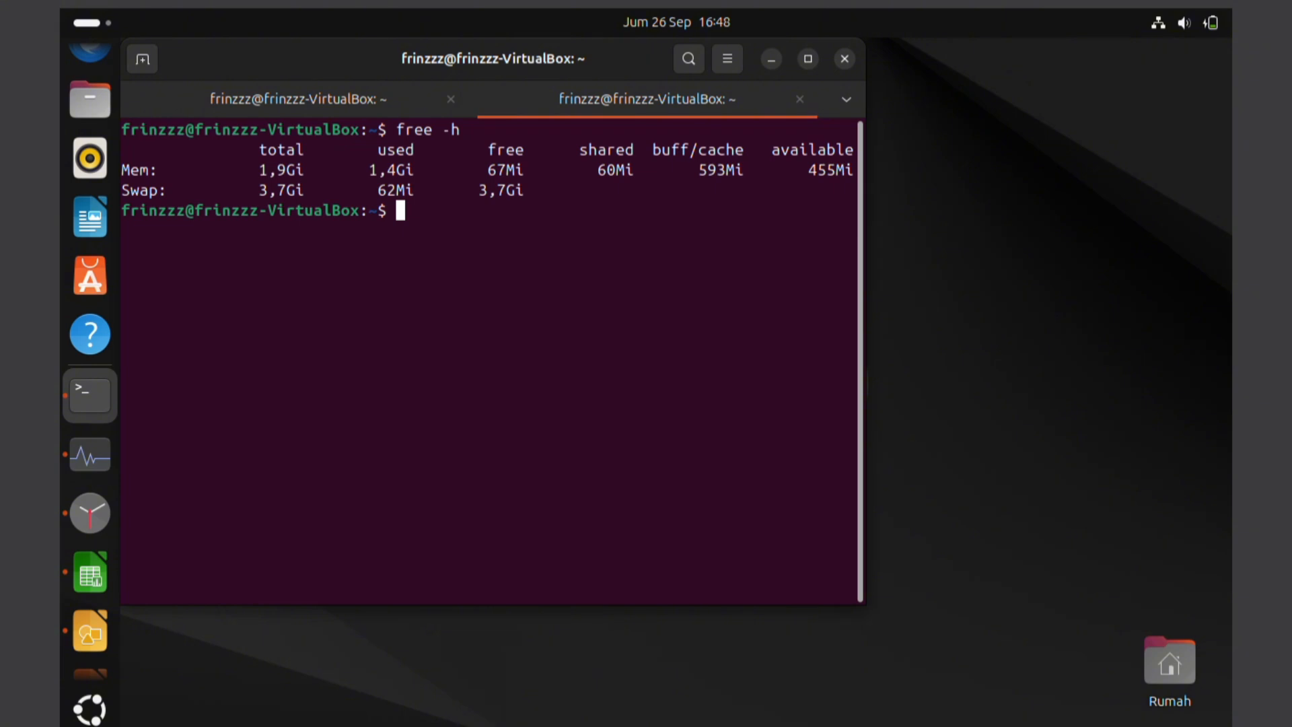
{"action": "left_click", "coordinate": [771, 59]}
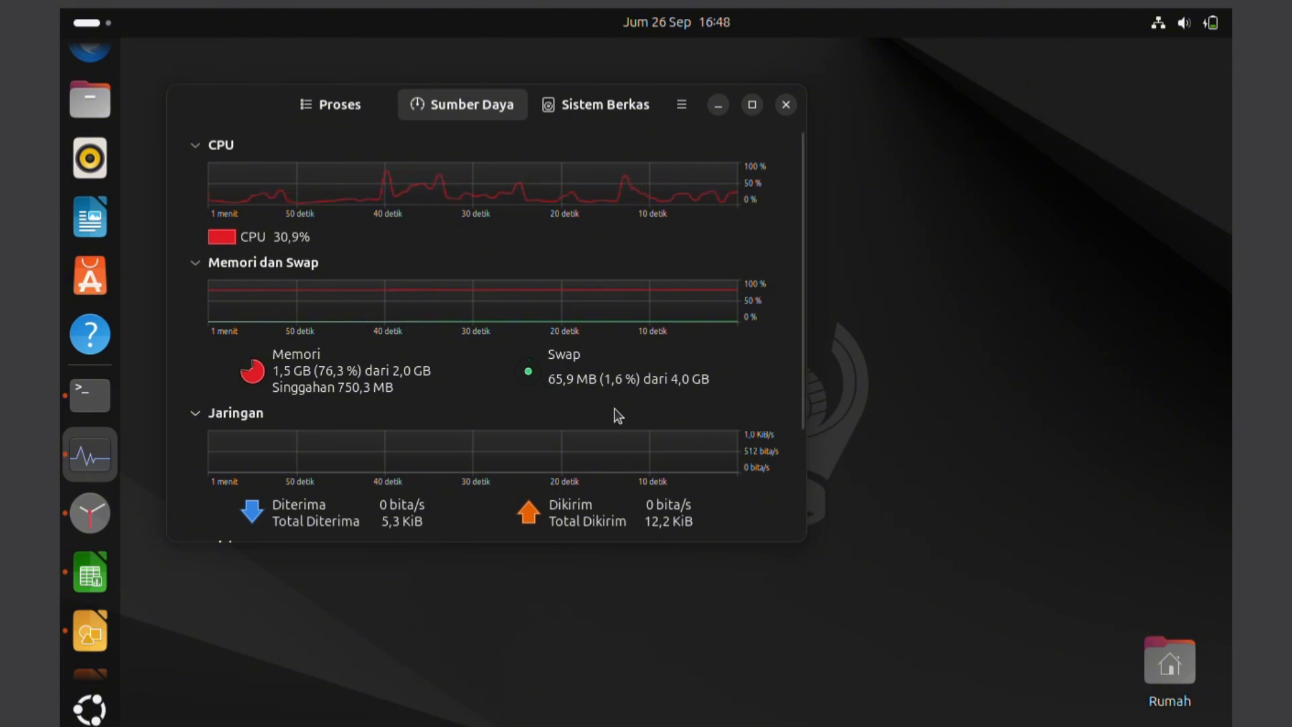
{"action": "left_click", "coordinate": [718, 104]}
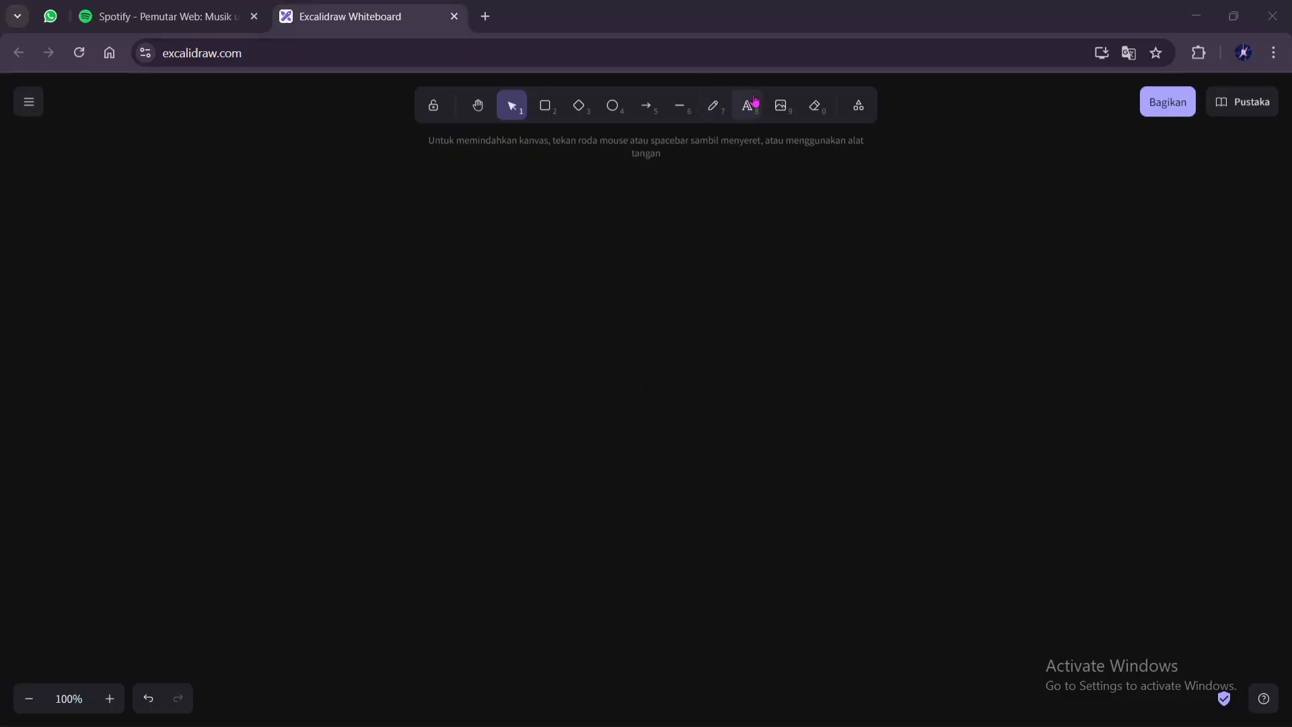
Switch to the Excalidraw whiteboard and add the text "swap memory" near the centre of the canvas
{"action": "left_click", "coordinate": [755, 103]}
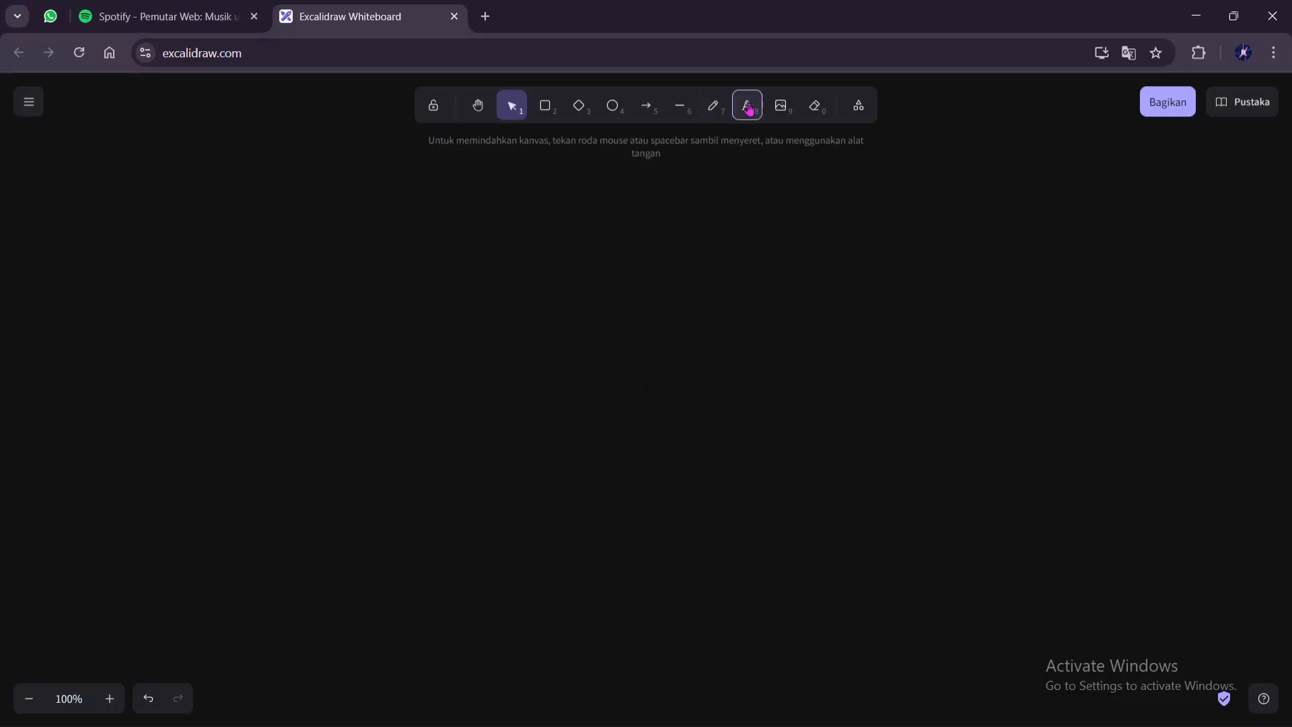
{"action": "left_click", "coordinate": [620, 359]}
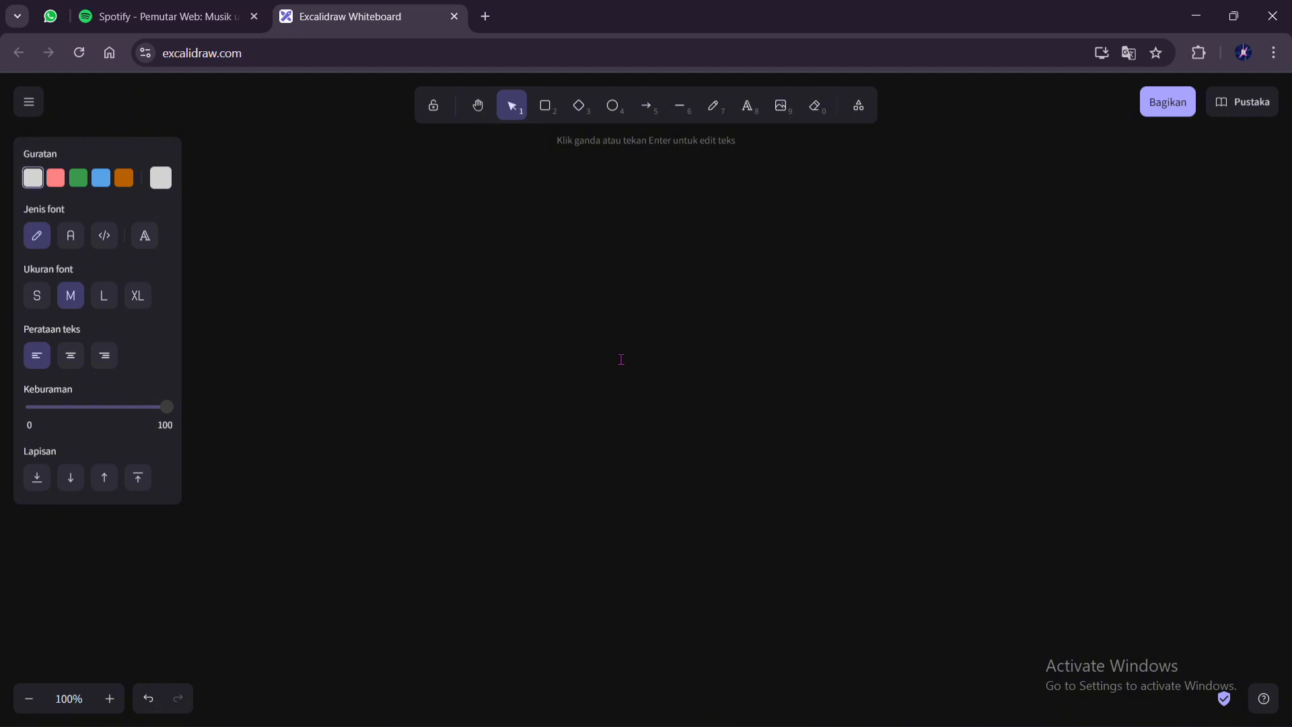
{"action": "type", "text": "swap memory"}
Frame the "swap memory" text with a rounded rectangle and draw an arrow from its top edge up and to the right
{"action": "left_click", "coordinate": [547, 113]}
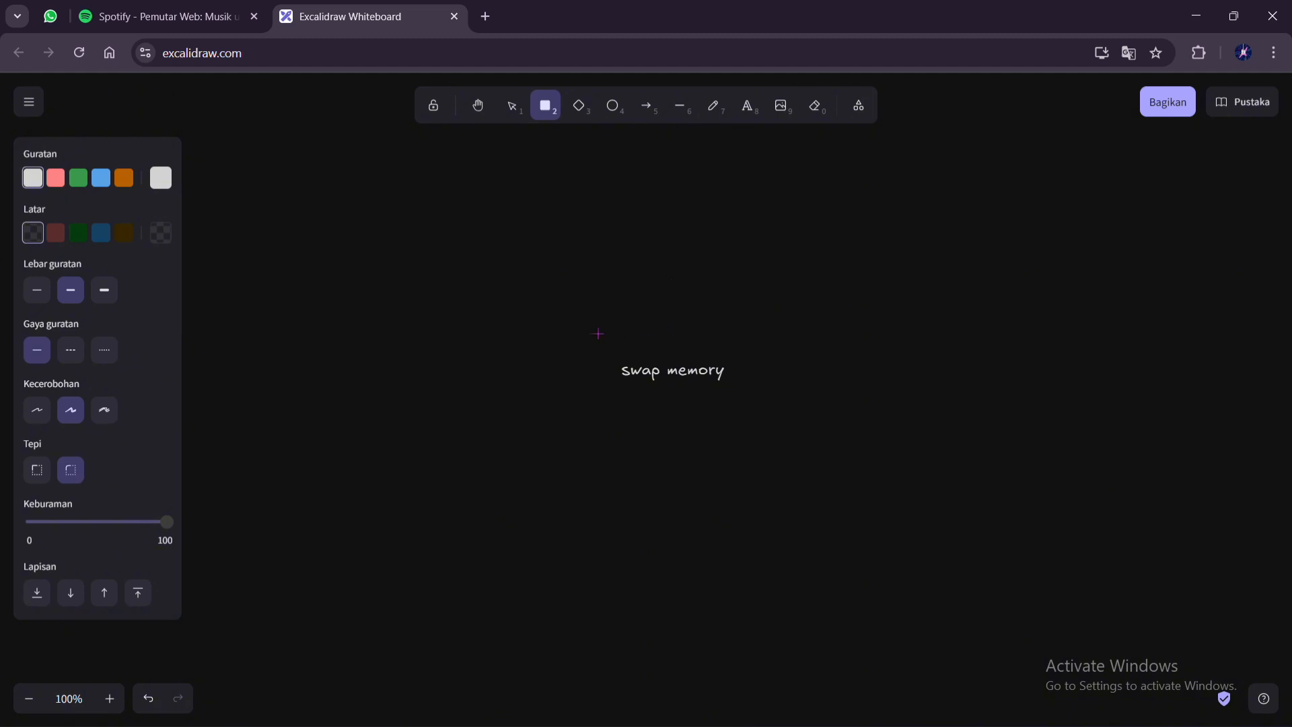
{"action": "left_click_drag", "start_coordinate": [597, 333], "coordinate": [762, 408]}
{"action": "left_click", "coordinate": [798, 253]}
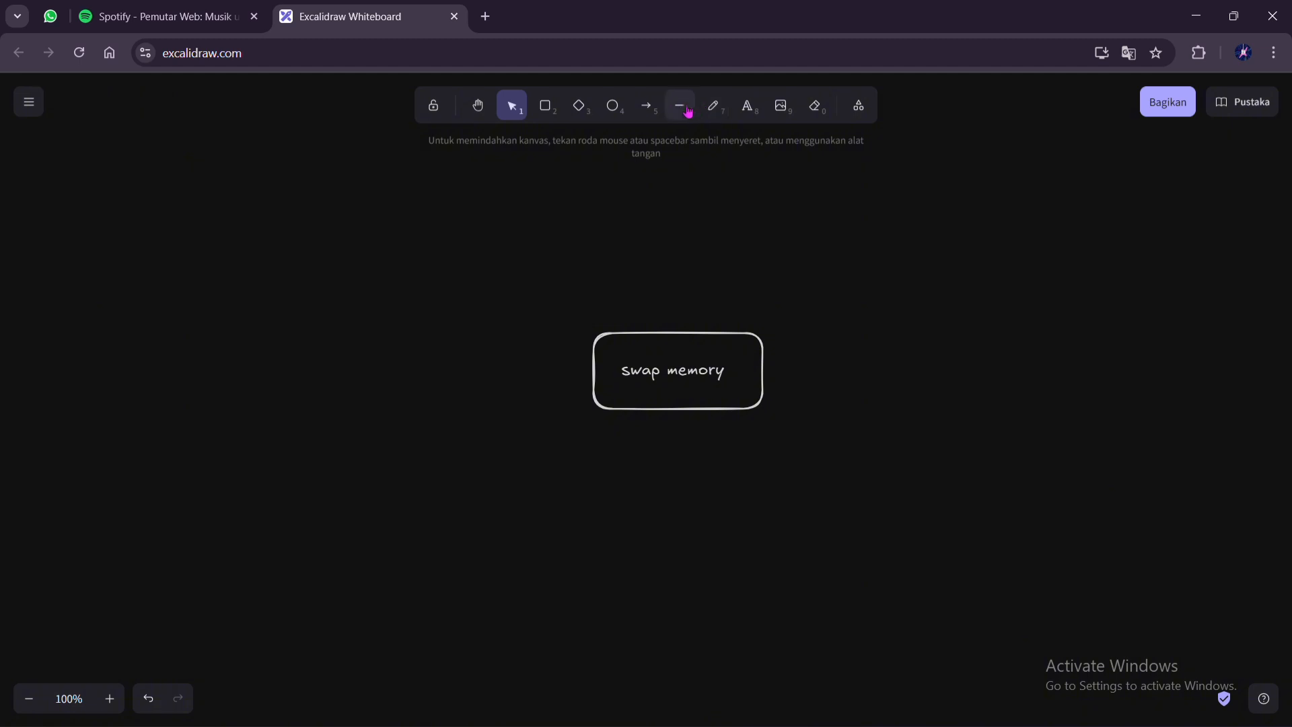
{"action": "left_click", "coordinate": [650, 108]}
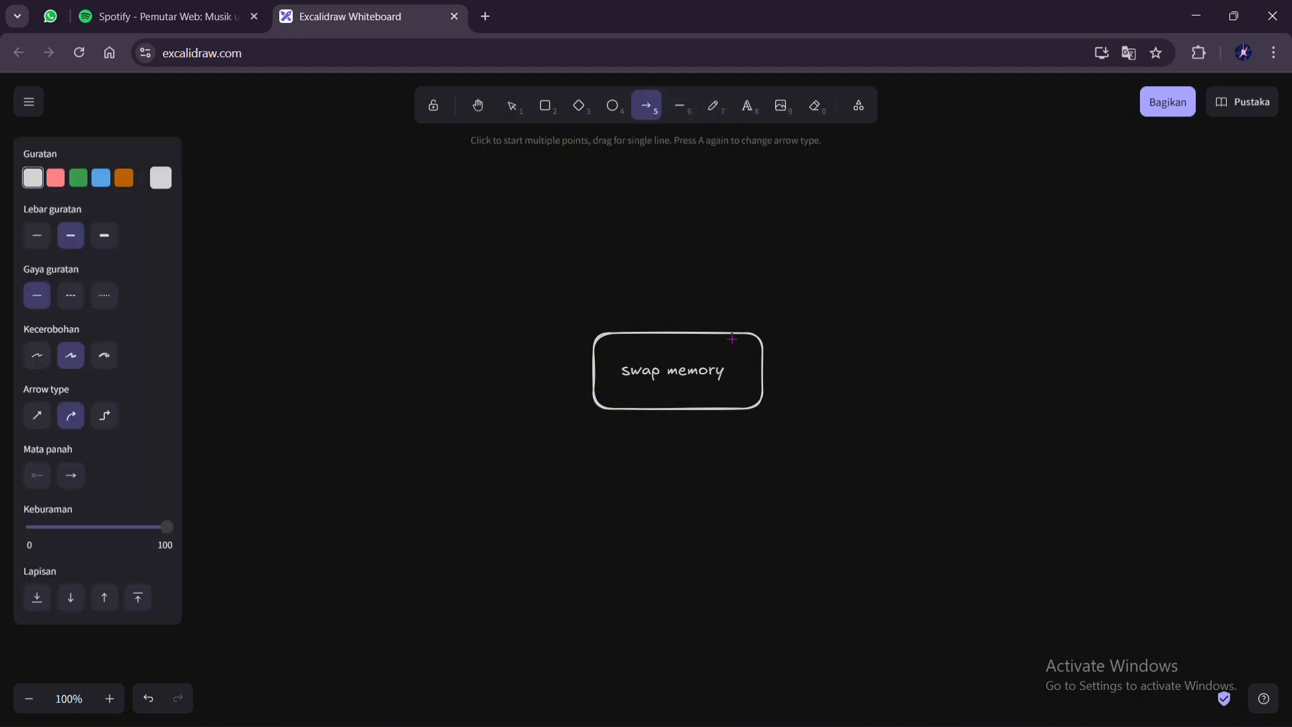
{"action": "left_click_drag", "start_coordinate": [732, 338], "coordinate": [907, 253]}
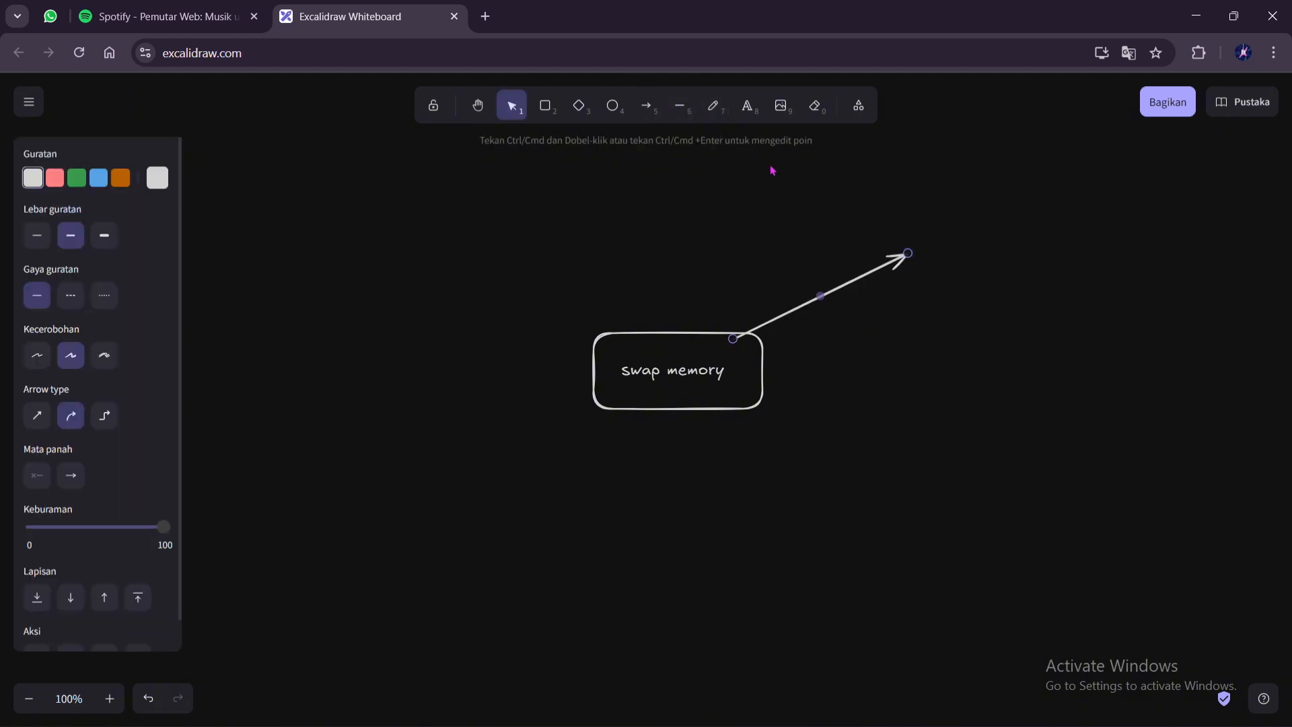
Add the text "sedikit = swap sebagai alternetif" at the arrow's tip and shift it slightly clear of the arrowhead
{"action": "left_click", "coordinate": [748, 106]}
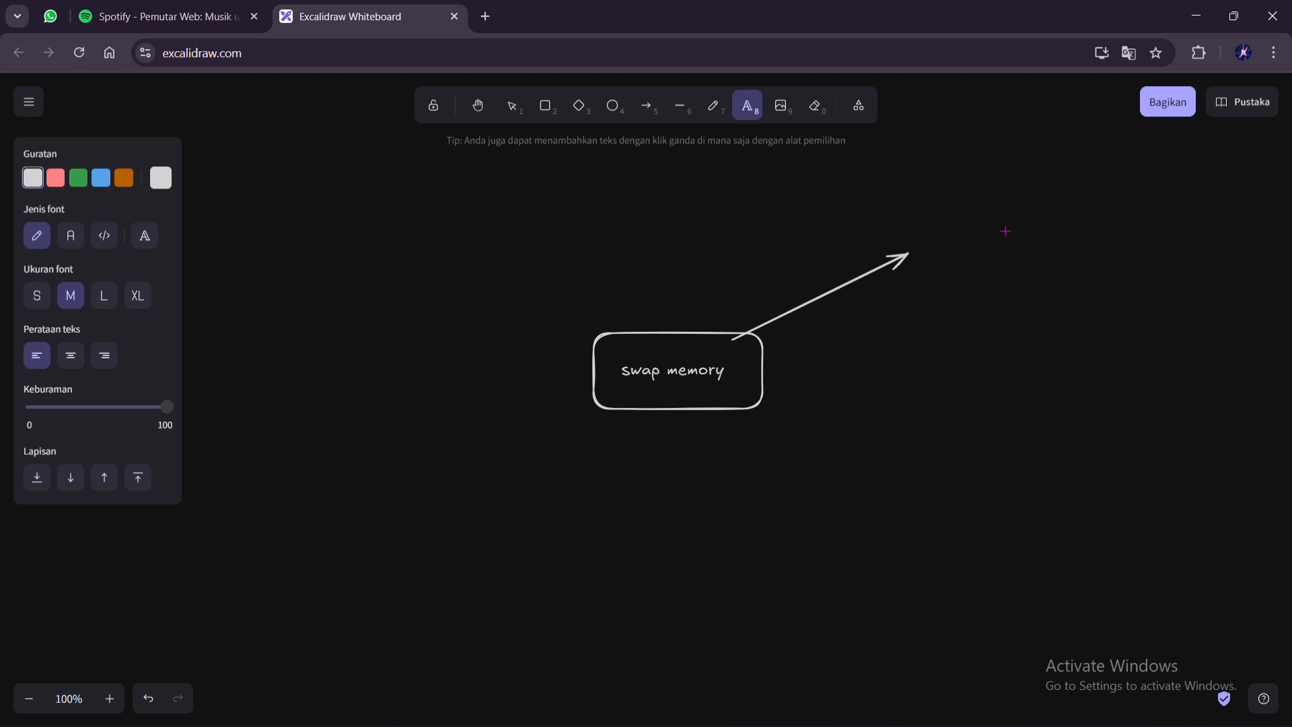
{"action": "left_click", "coordinate": [904, 237]}
{"action": "type", "text": "sedik"}
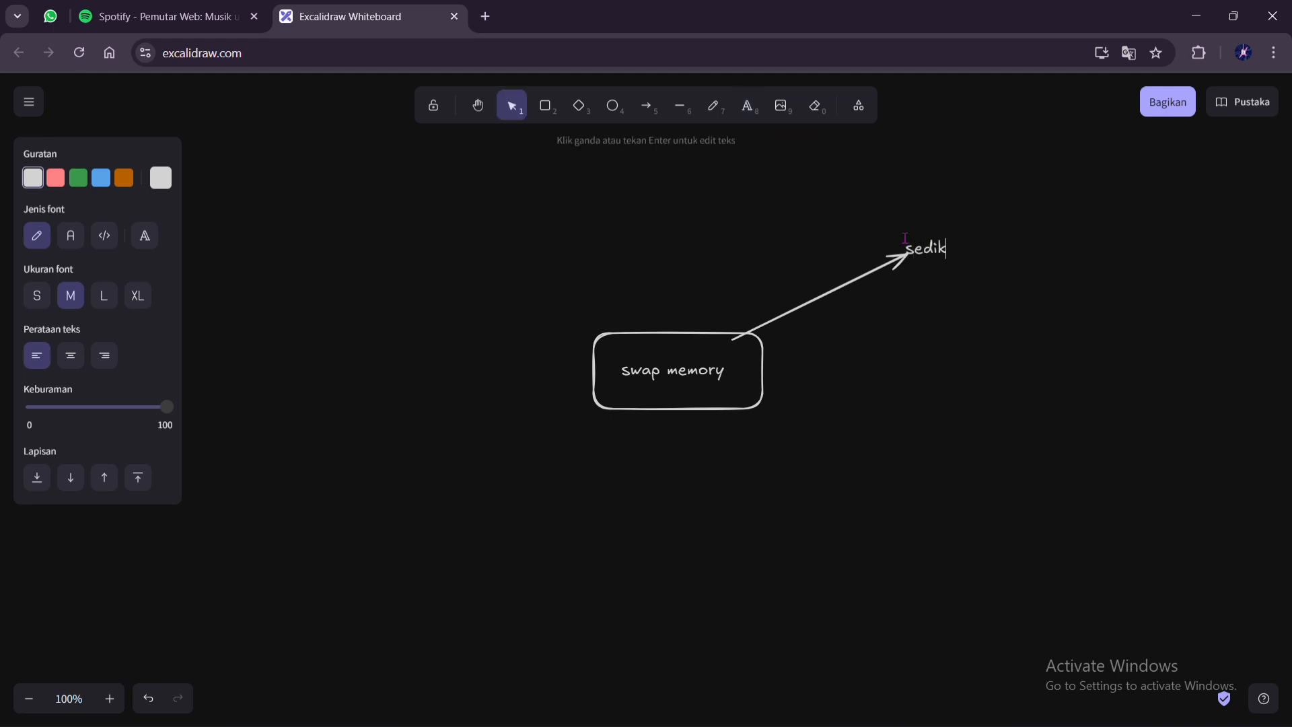
{"action": "type", "text": "it"}
{"action": "type", "text": " = "}
{"action": "type", "text": "l"}
{"action": "type", "text": "swa"}
{"action": "type", "text": "p "}
{"action": "type", "text": "sebagai"}
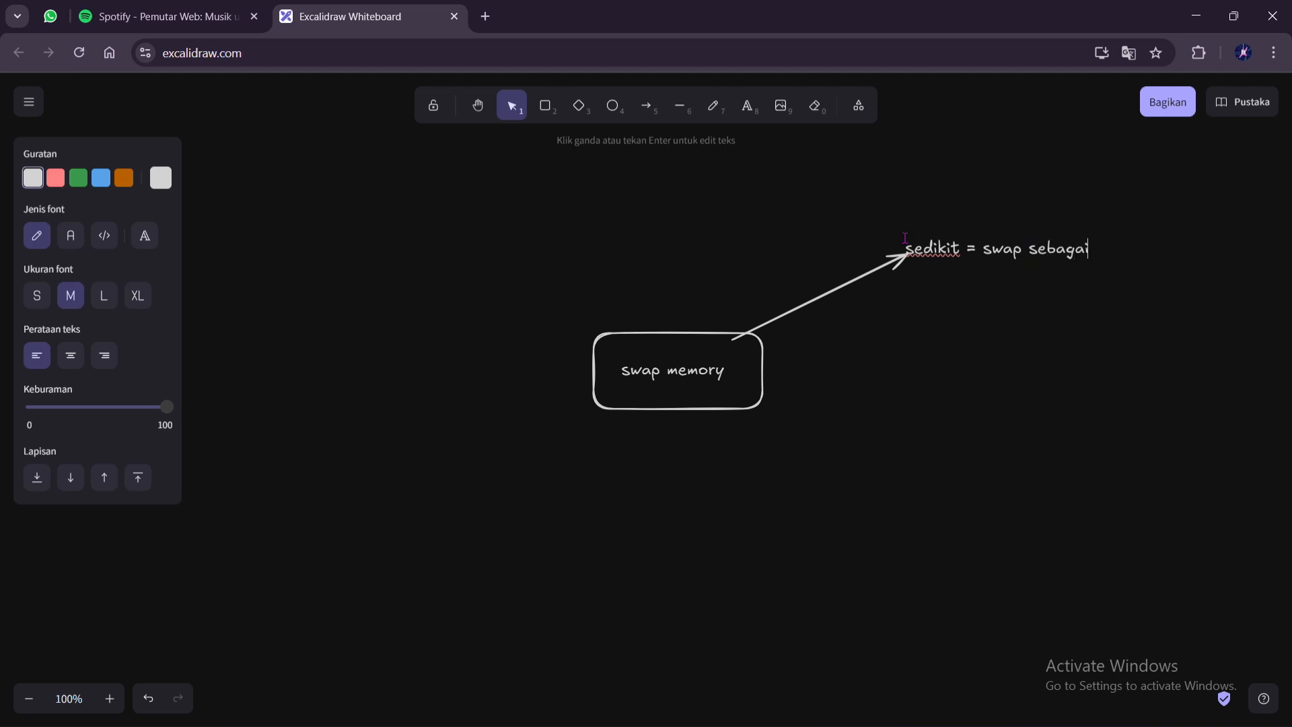
{"action": "type", "text": " alternetif"}
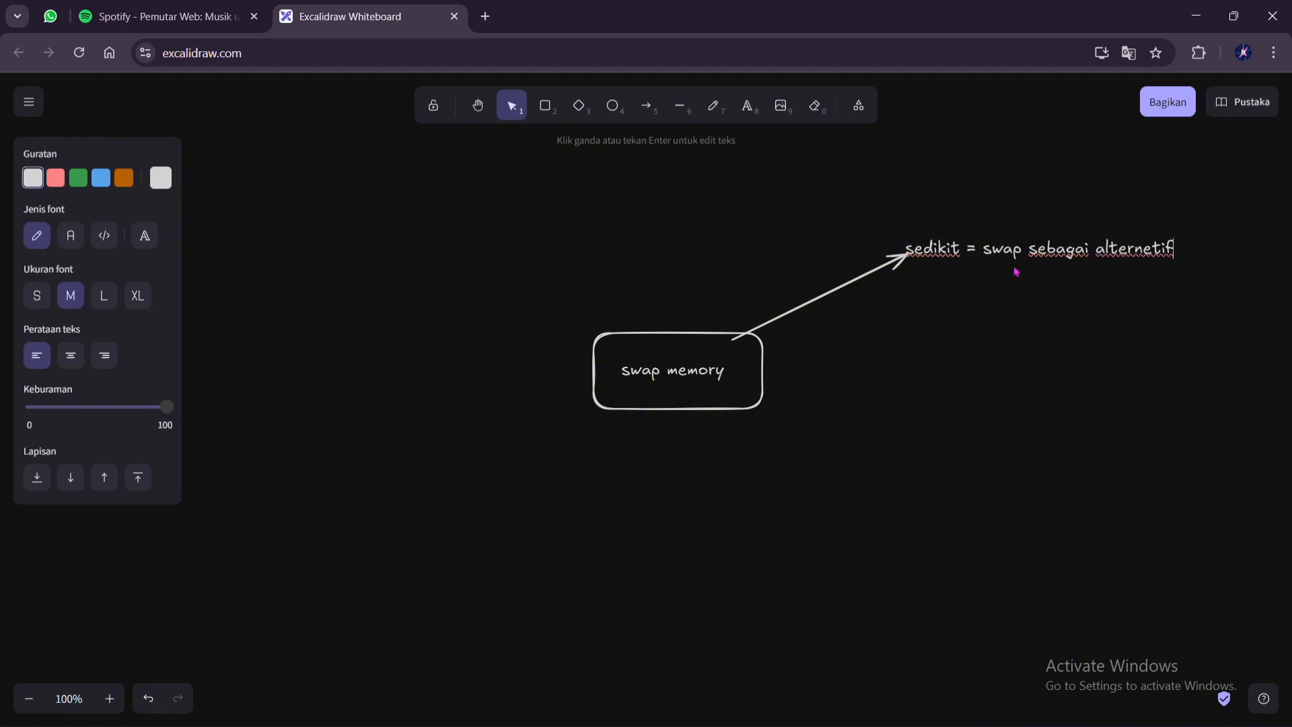
{"action": "left_click", "coordinate": [1015, 304]}
{"action": "left_click", "coordinate": [1015, 253]}
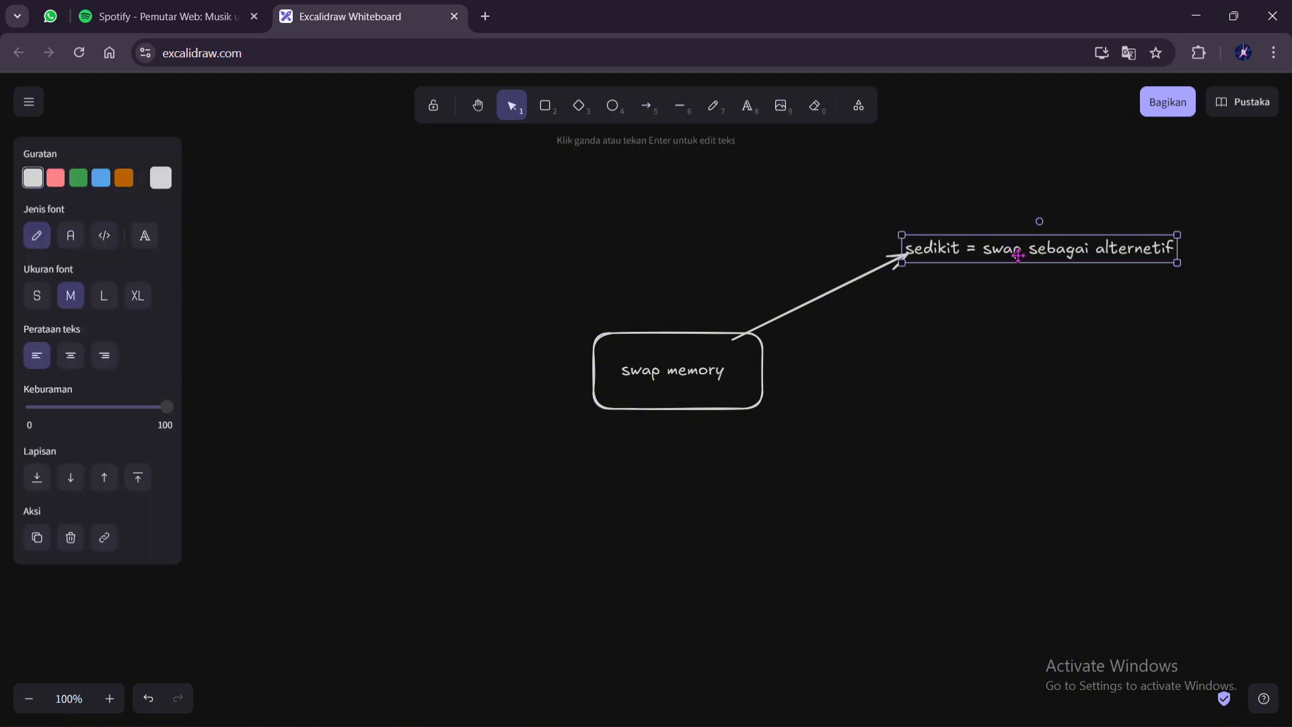
{"action": "left_click_drag", "start_coordinate": [1015, 254], "coordinate": [1034, 251]}
Draw a second arrow from inside the "swap memory" box out to the right and place a freehand dot beyond its tip
{"action": "left_click", "coordinate": [746, 109]}
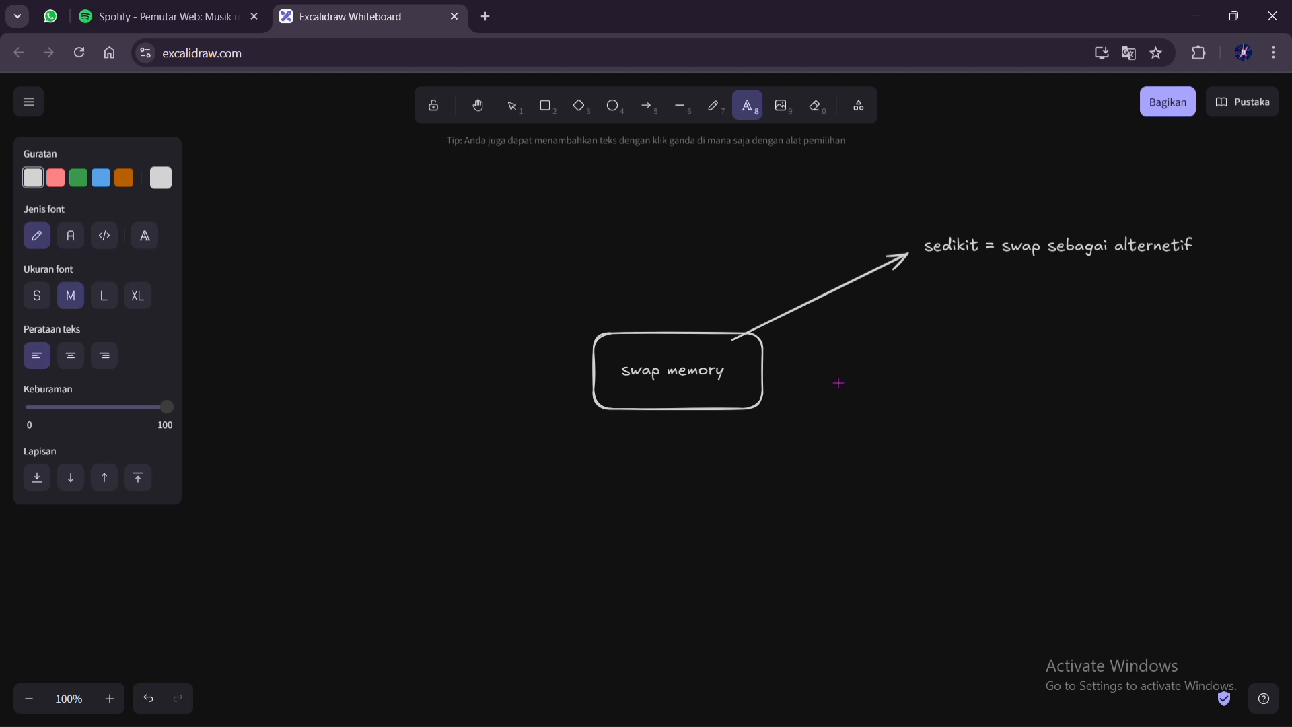
{"action": "left_click", "coordinate": [650, 114]}
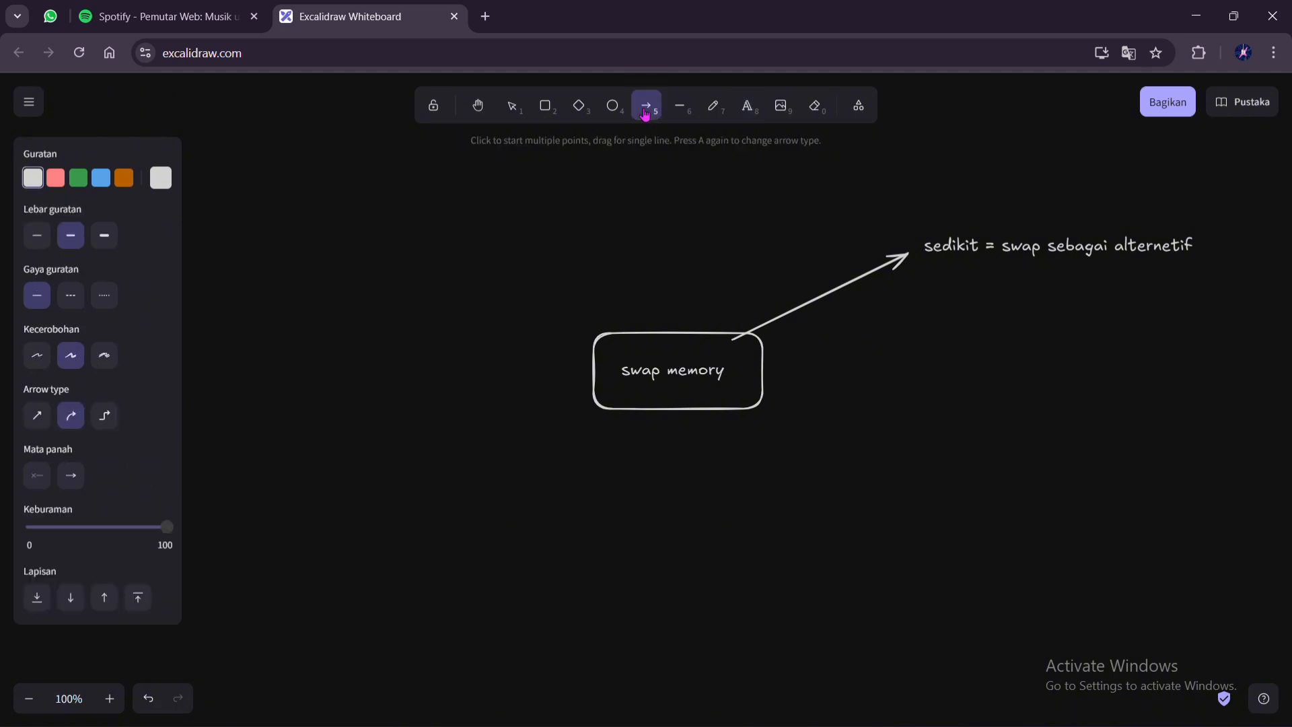
{"action": "left_click_drag", "start_coordinate": [745, 367], "coordinate": [934, 379]}
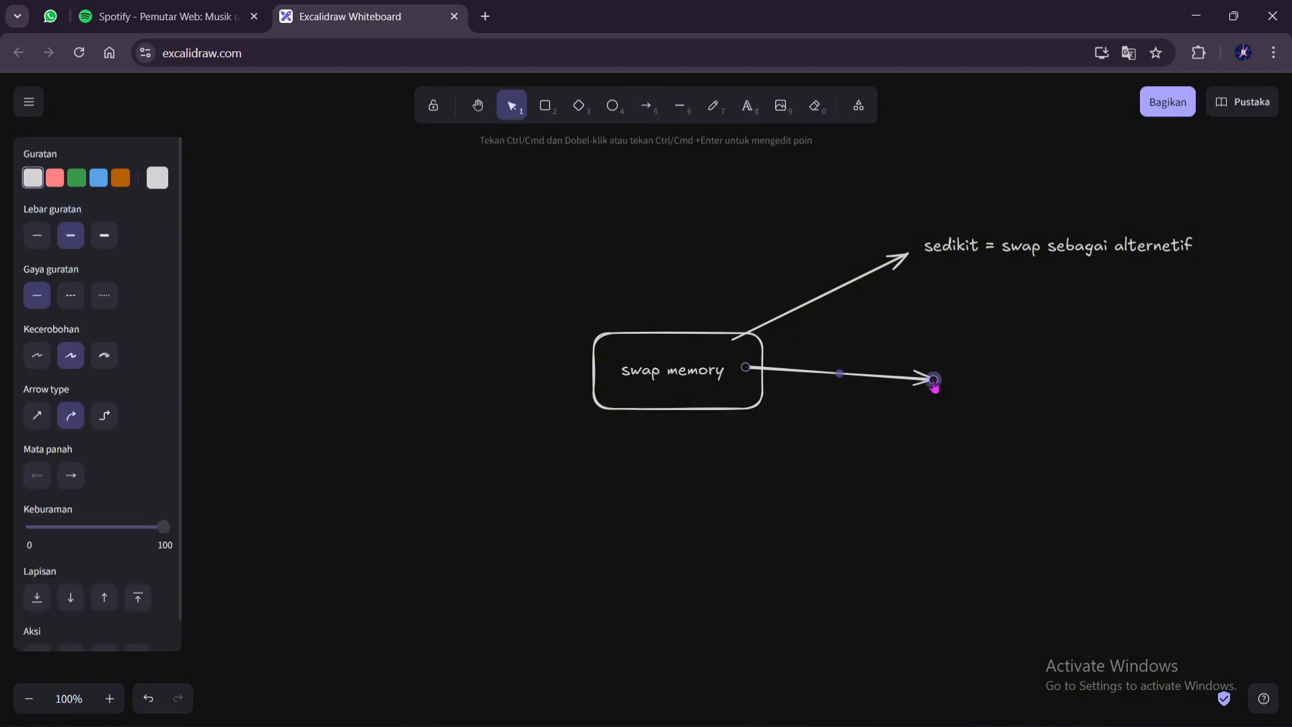
{"action": "left_click", "coordinate": [715, 108]}
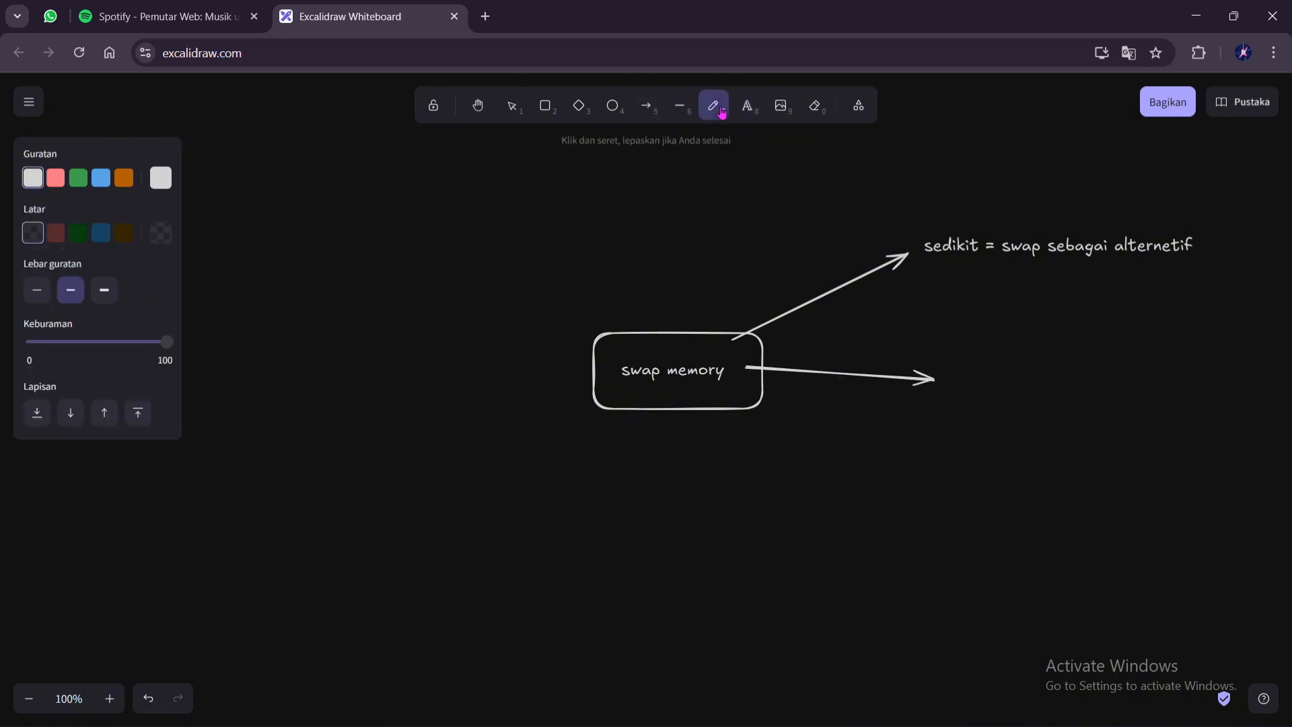
{"action": "left_click", "coordinate": [979, 386]}
{"action": "left_click", "coordinate": [646, 106]}
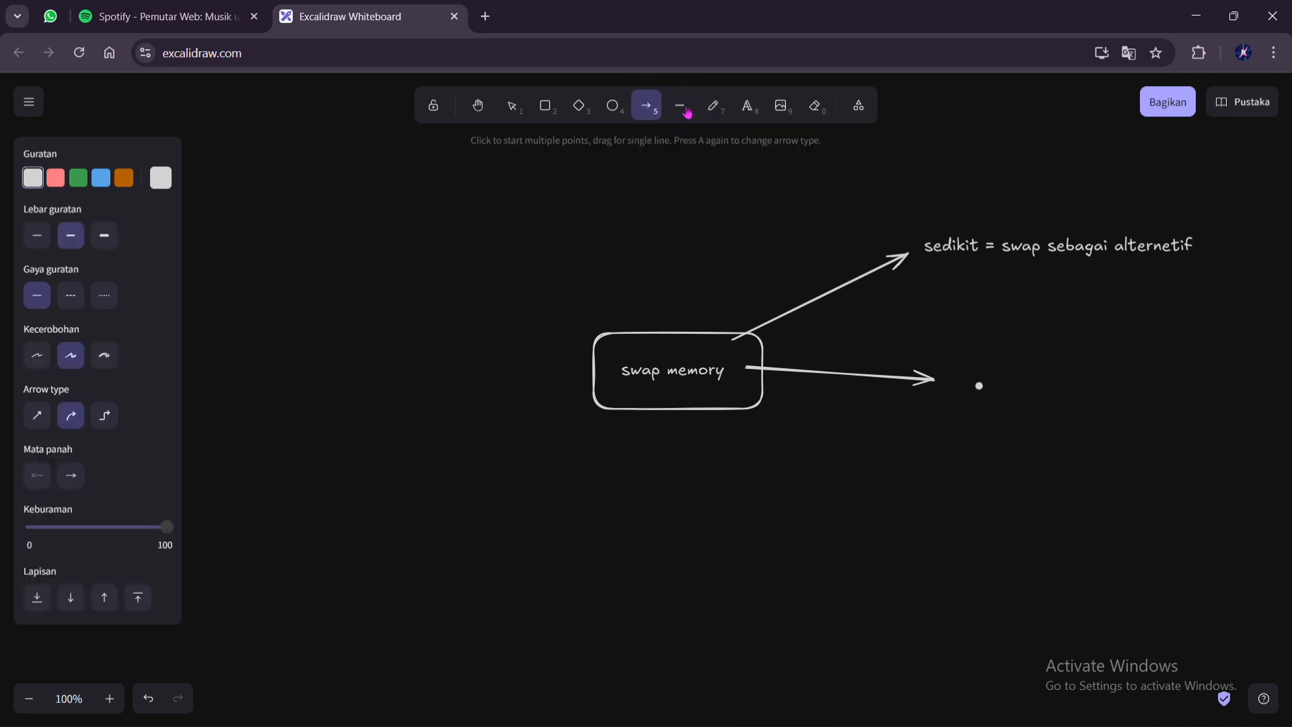
Add the text "memberikan ruang tambahan" beside the dot at the second arrow
{"action": "left_click", "coordinate": [758, 111]}
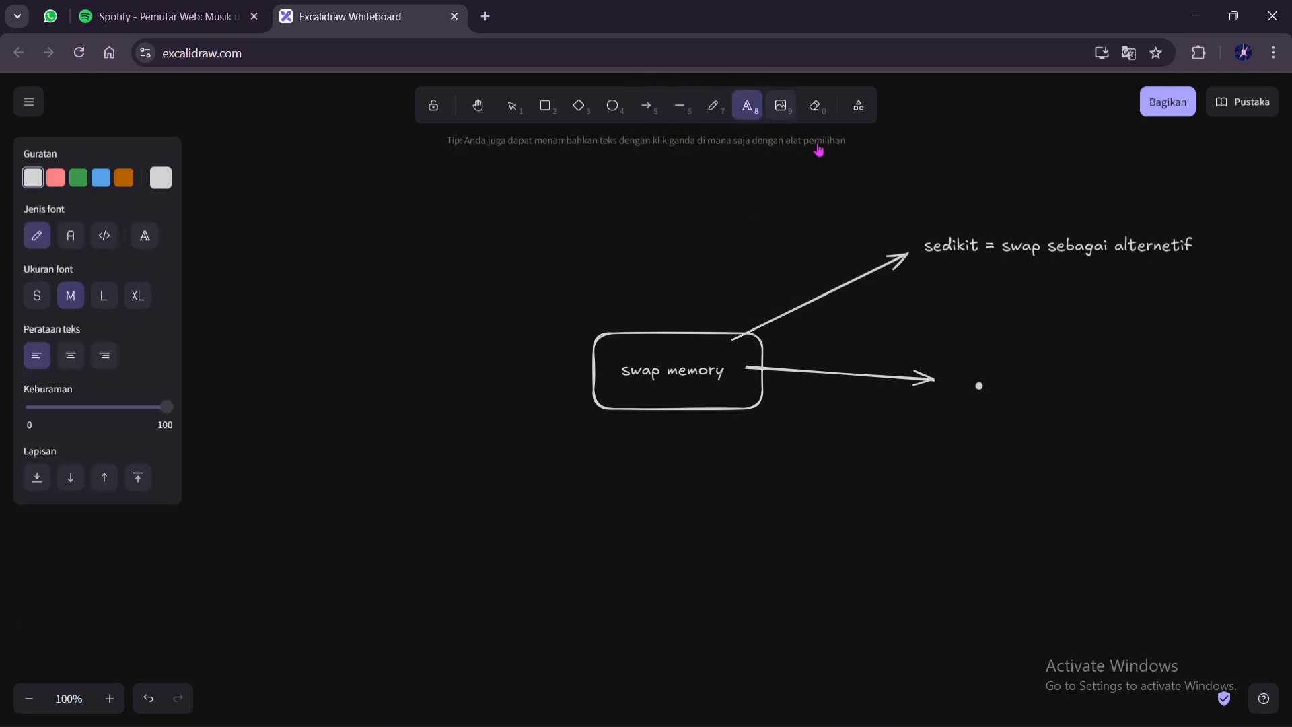
{"action": "left_click", "coordinate": [1012, 388]}
{"action": "type", "text": "mem"}
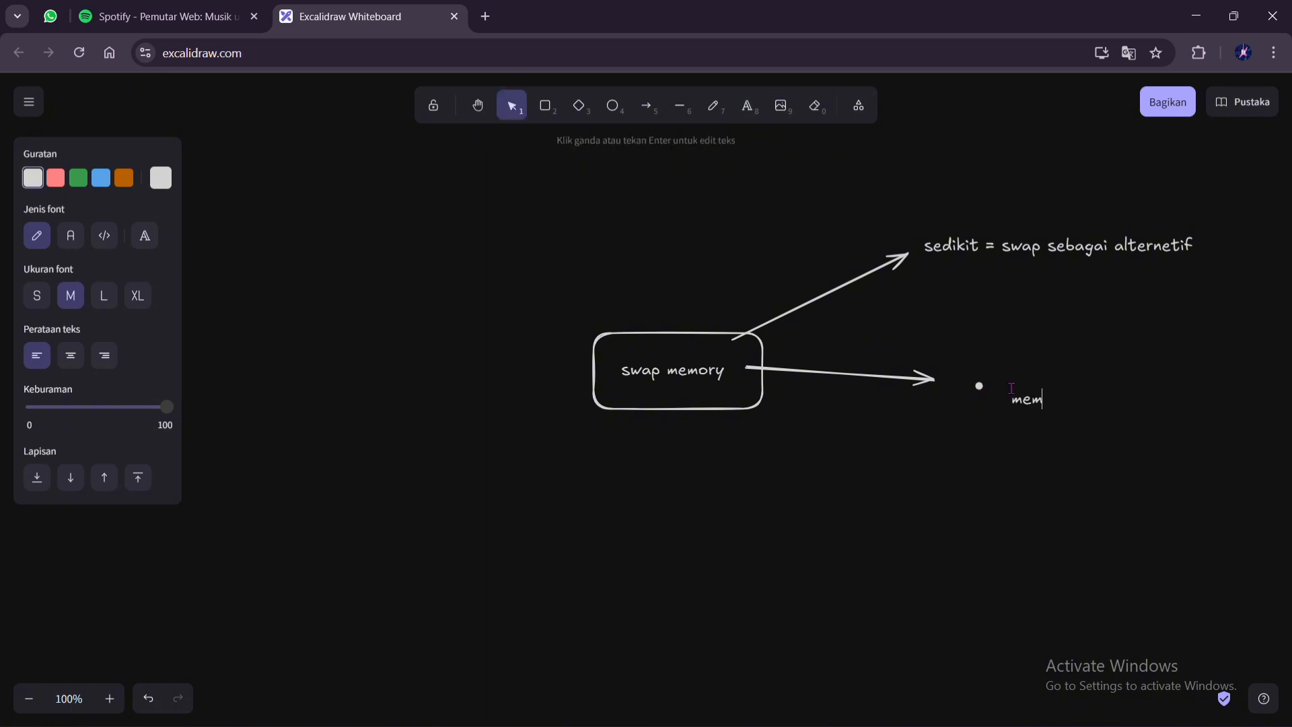
{"action": "type", "text": "berikan ruang tambahan"}
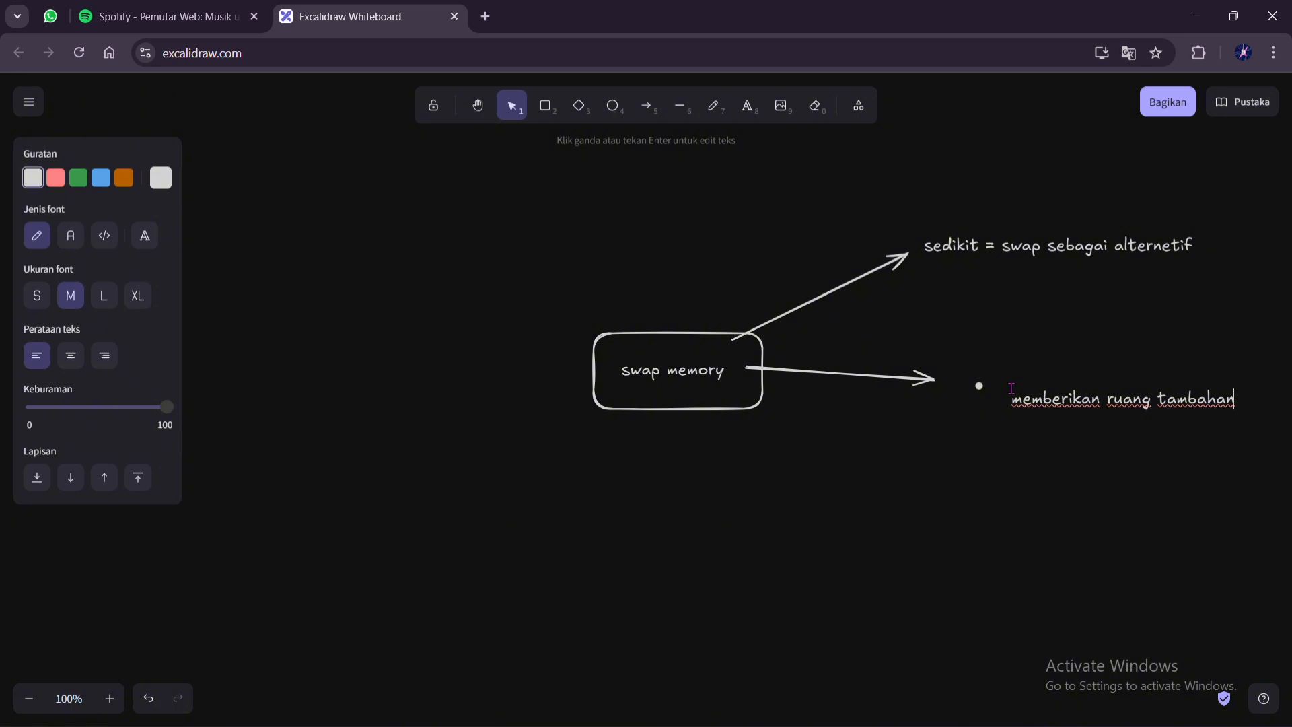
{"action": "left_click", "coordinate": [560, 39]}
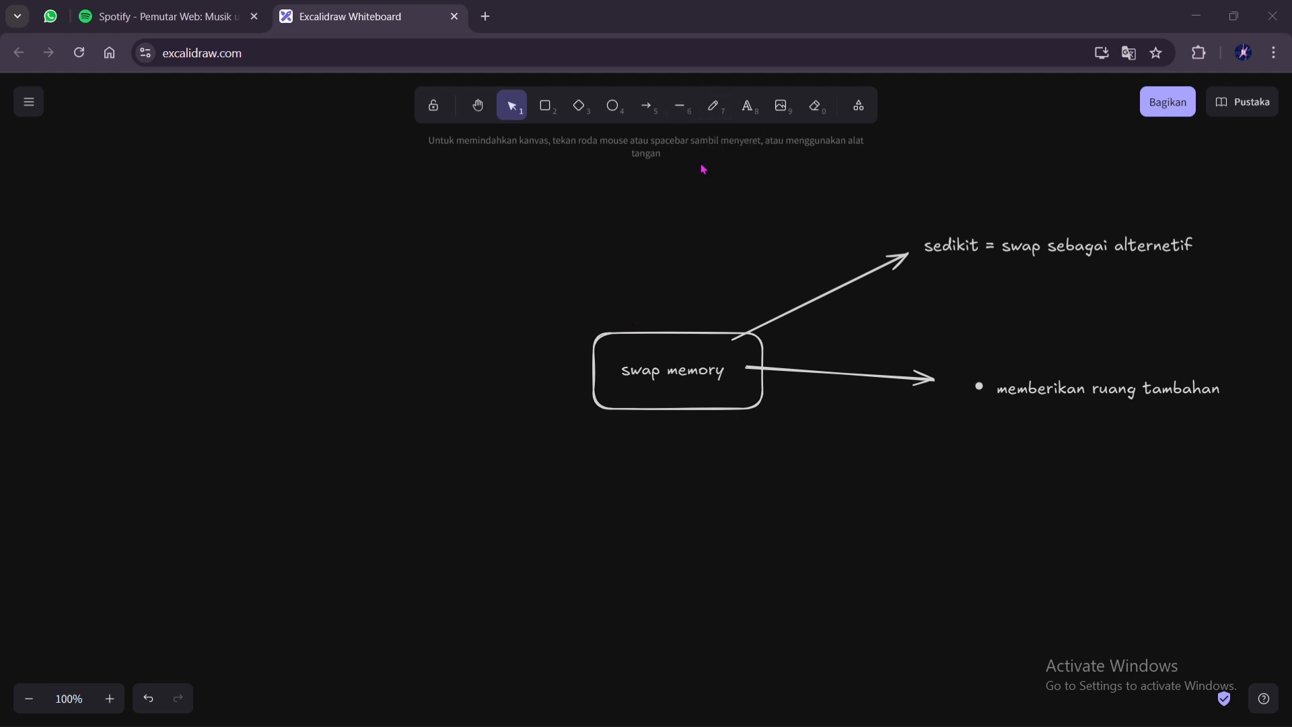
Start a text note to the upper left of the box with the lines "ram" and "laci cadangan (swap memory)"
{"action": "left_click", "coordinate": [746, 107]}
{"action": "left_click", "coordinate": [329, 255]}
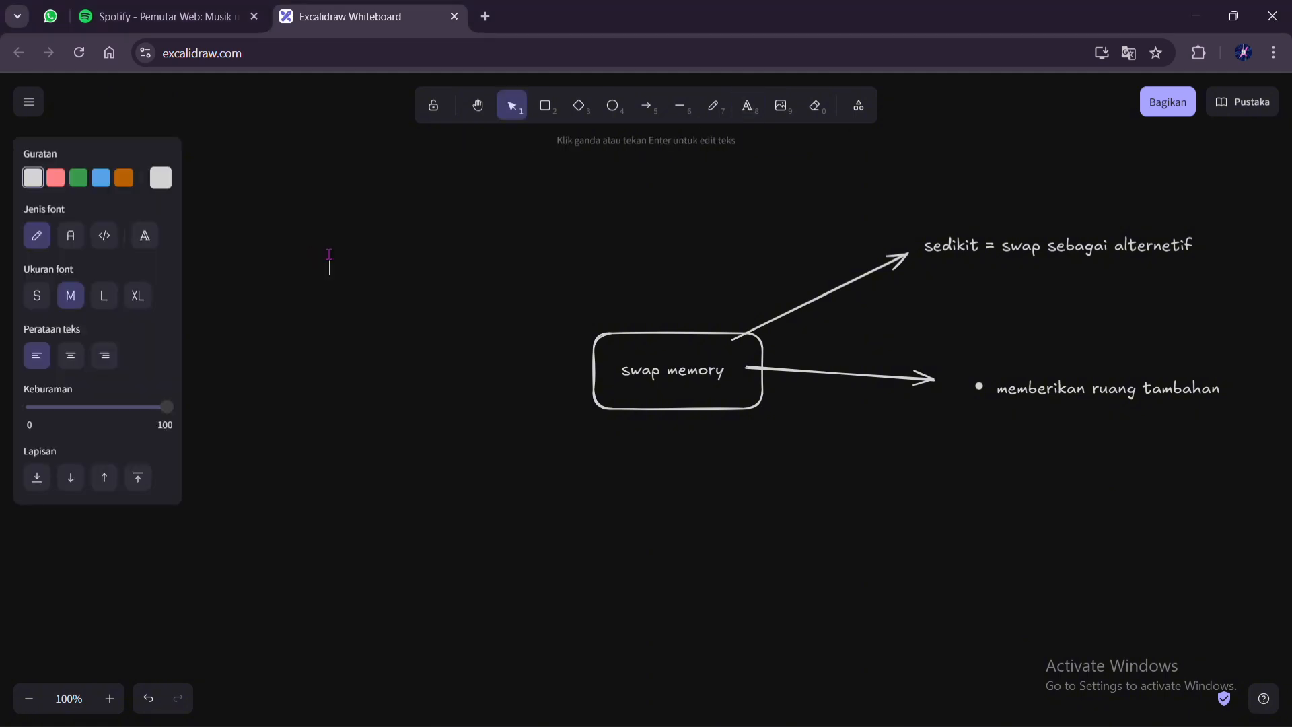
{"action": "type", "text": "ram"}
{"action": "key", "text": "Return"}
{"action": "type", "text": "laci cadangan (s"}
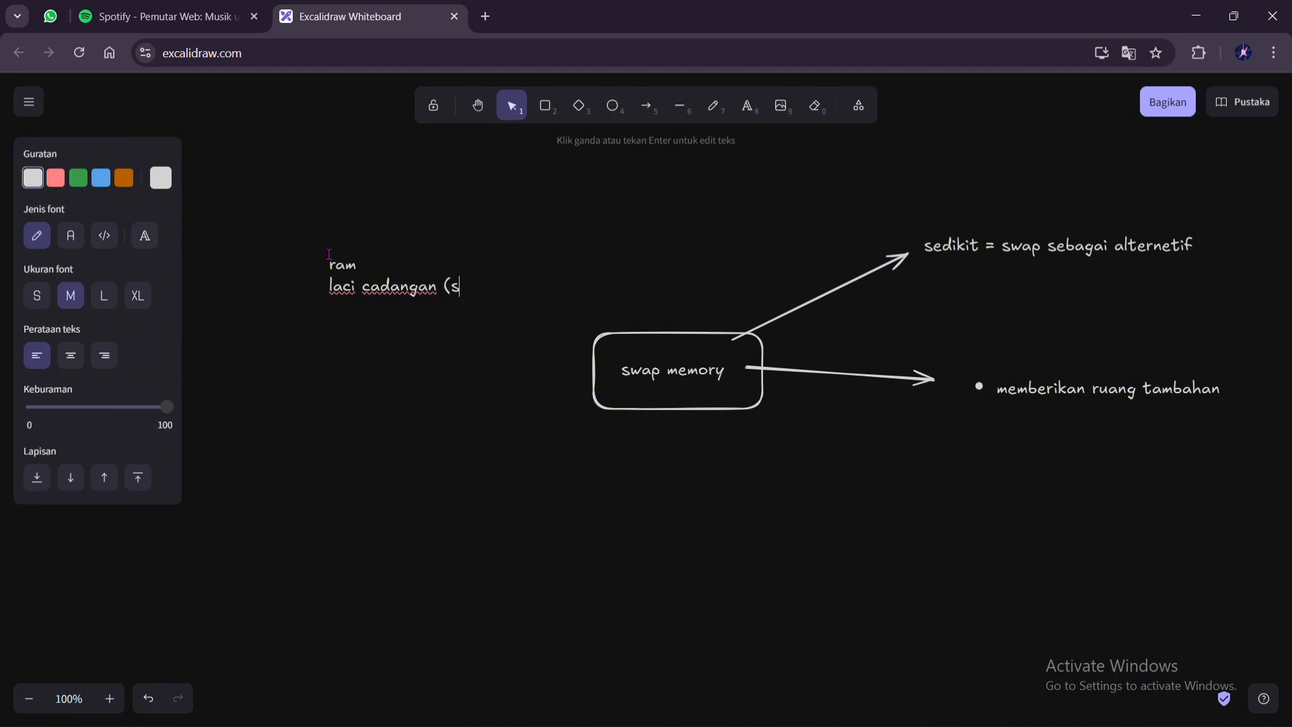
{"action": "type", "text": "wap memory)"}
Add the line "penyimpanan sementara" to the note, with indented entries "- cache" and "-buffer" beneath it
{"action": "key", "text": "Return"}
{"action": "type", "text": "penyimopana"}
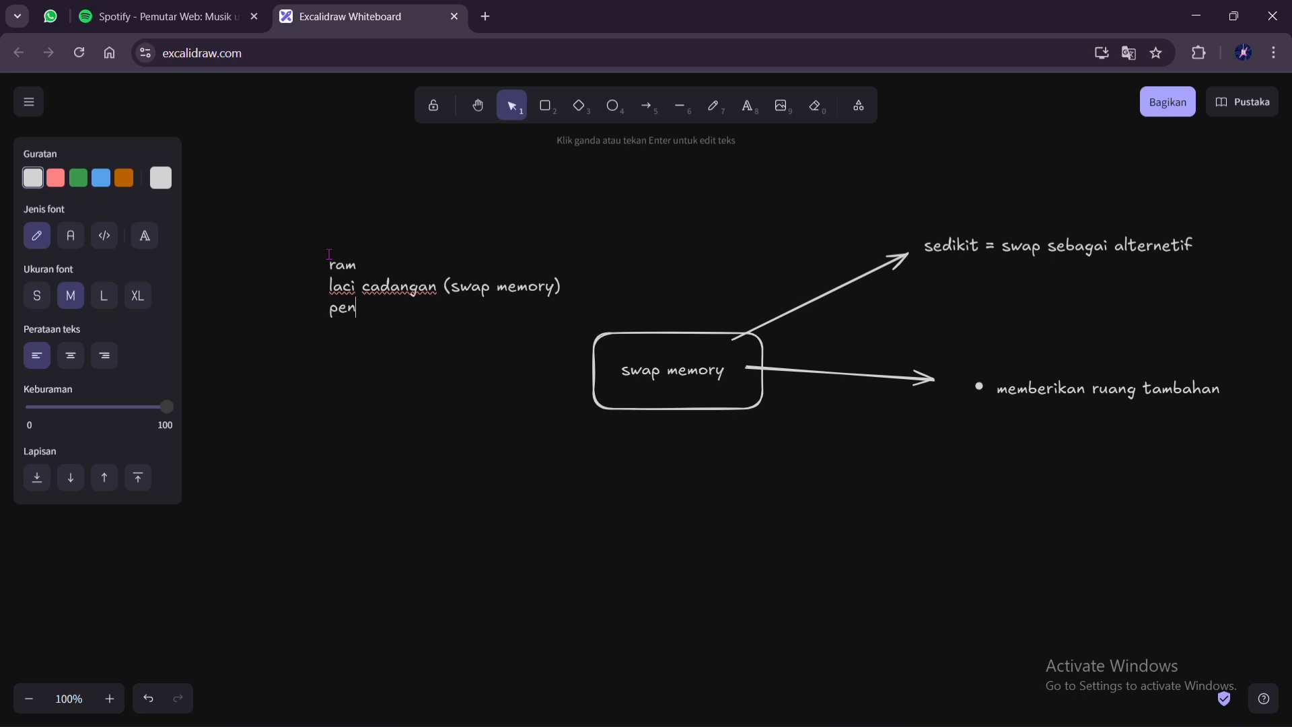
{"action": "key", "text": "BackSpace"}
{"action": "key", "text": "BackSpace"}
{"action": "key", "text": "BackSpace"}
{"action": "key", "text": "BackSpace"}
{"action": "key", "text": "BackSpace"}
{"action": "type", "text": "pam"}
{"action": "key", "text": "BackSpace"}
{"action": "type", "text": "nan sementara"}
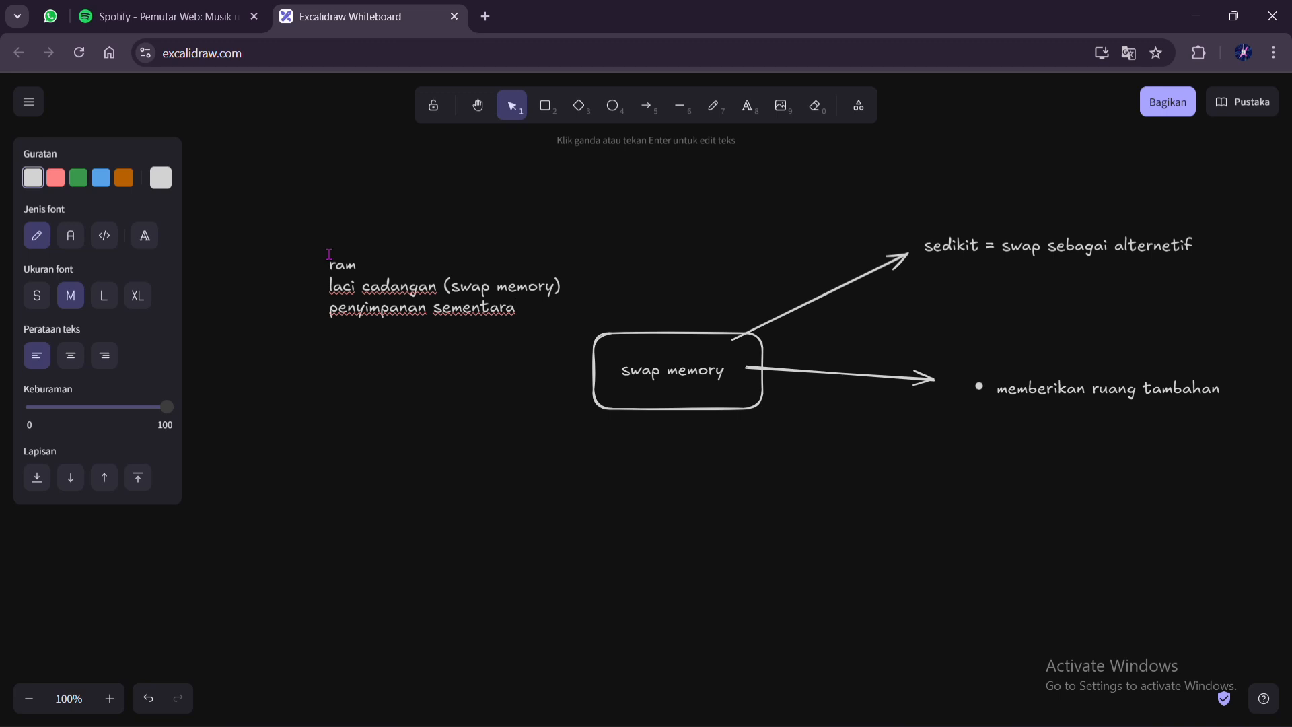
{"action": "type", "text": "- cache "}
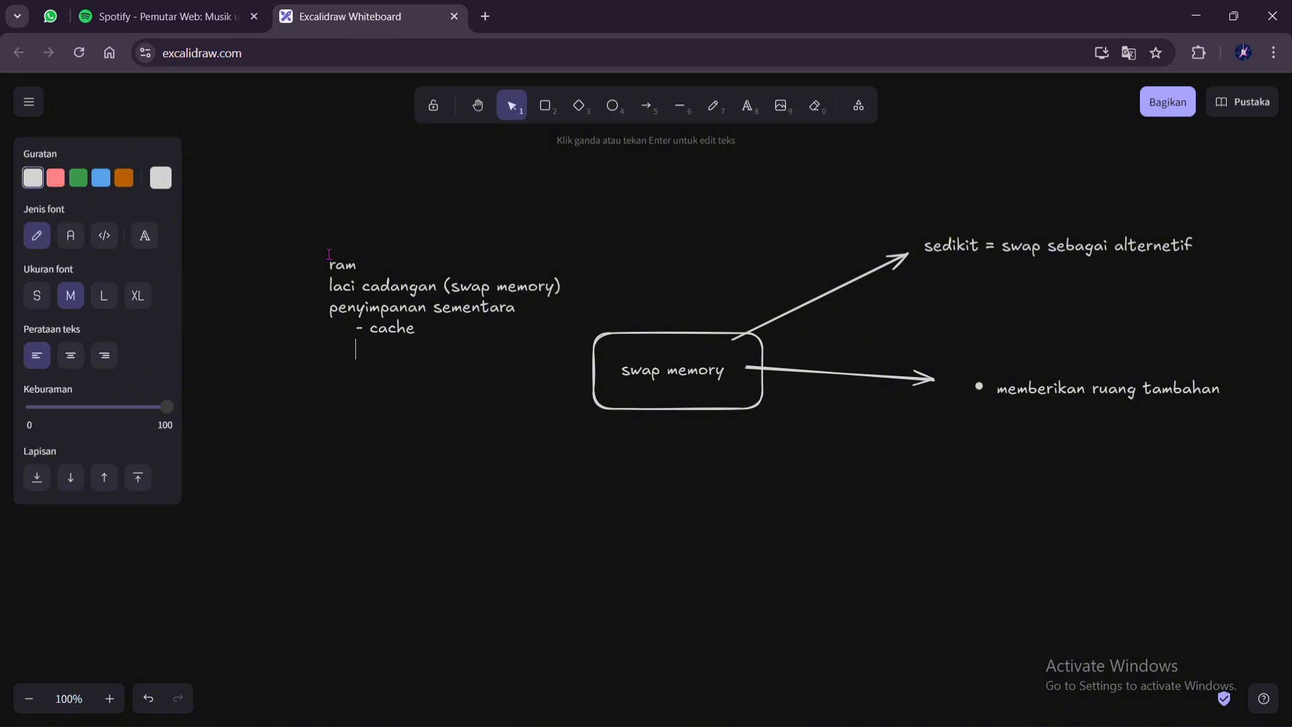
{"action": "type", "text": "    -buffer"}
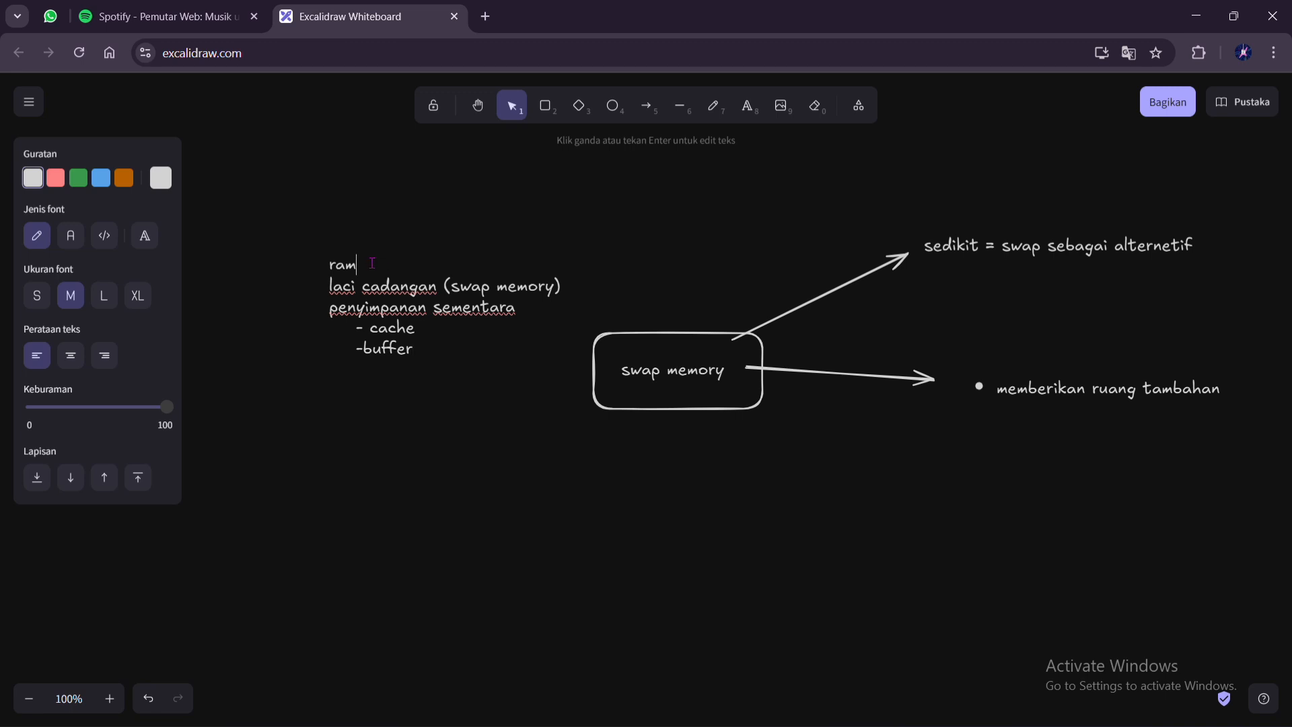
Extend the note's first line to read "ram = memory fisik"
{"action": "left_click", "coordinate": [412, 268]}
{"action": "type", "text": "= me3"}
{"action": "key", "text": "BackSpace"}
{"action": "type", "text": "morr"}
{"action": "key", "text": "BackSpace"}
{"action": "type", "text": "y fid"}
{"action": "key", "text": "BackSpace"}
{"action": "type", "text": "sik"}
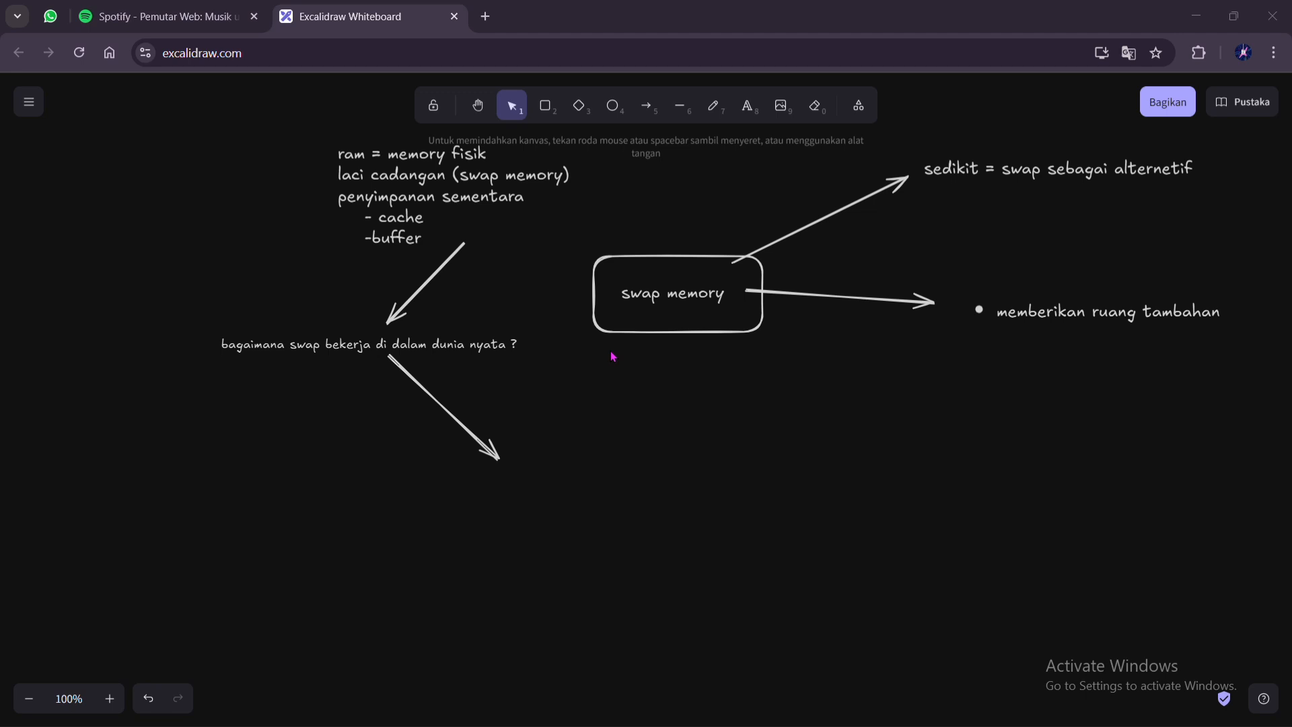
Add the text "ram kita luas" below the tip of the arrow leading from the "bagaimana swap bekerja" question
{"action": "left_click", "coordinate": [745, 113]}
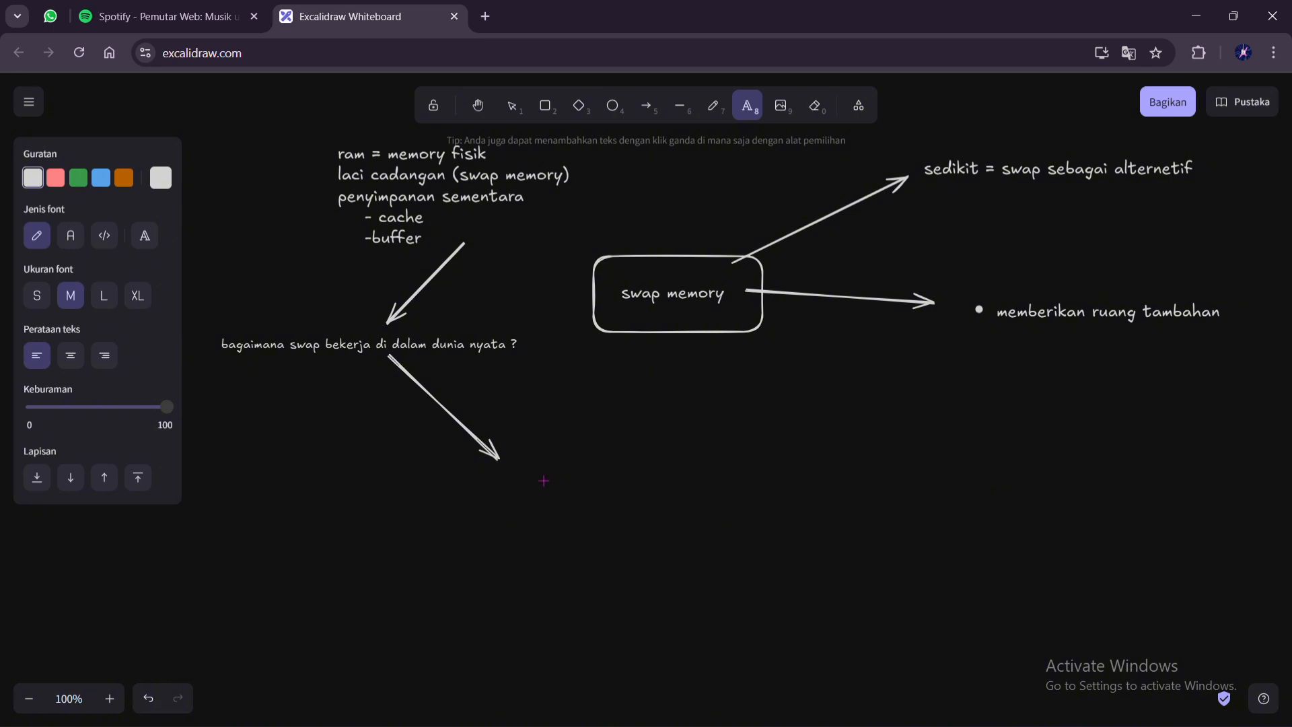
{"action": "left_click", "coordinate": [521, 479]}
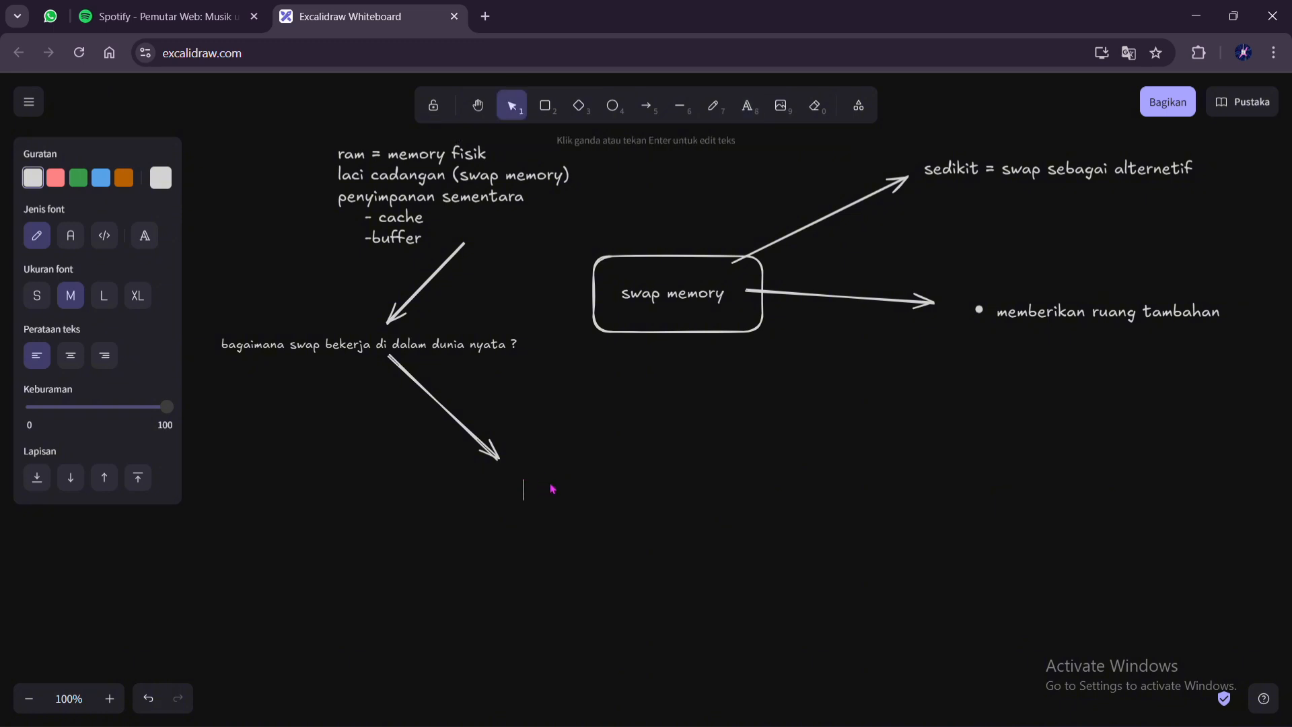
{"action": "type", "text": "ram"}
{"action": "type", "text": "kita luas"}
{"action": "left_click", "coordinate": [710, 514]}
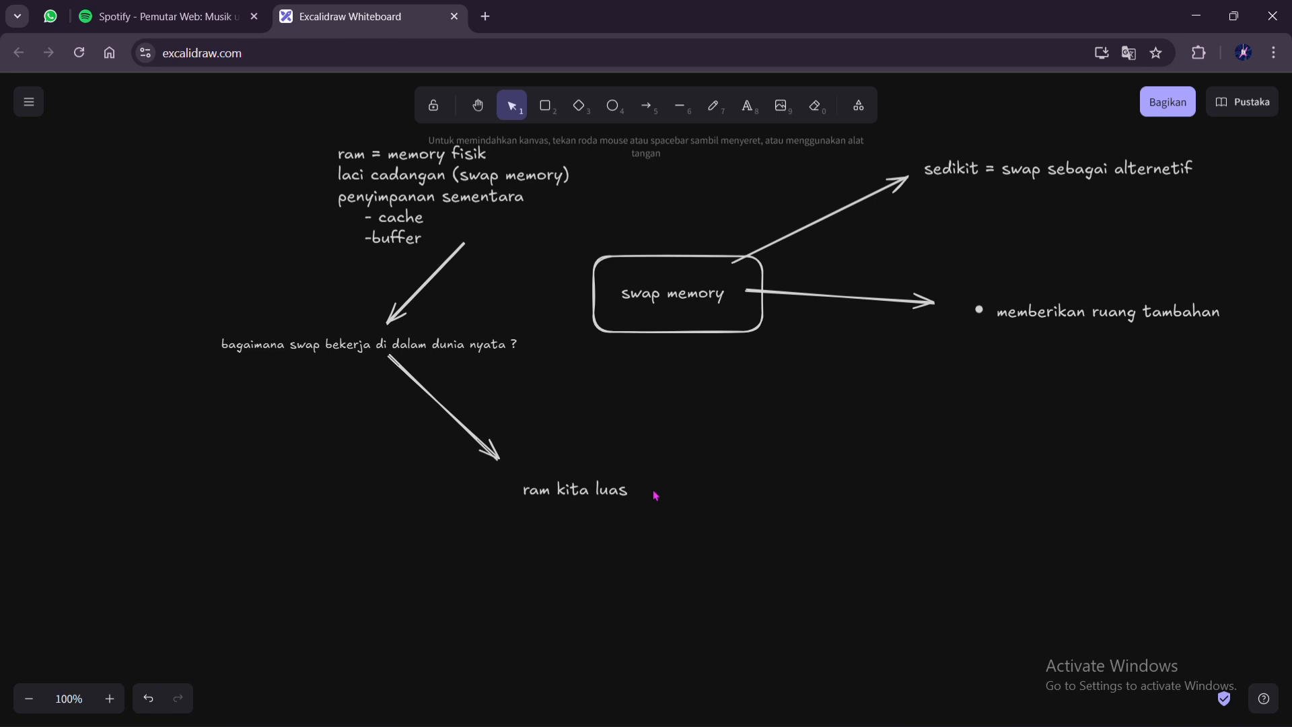
Add a second line "ram kita penuh" under "ram kita luas"
{"action": "left_click", "coordinate": [622, 491]}
{"action": "double_click", "coordinate": [622, 491]}
{"action": "left_click", "coordinate": [623, 491]}
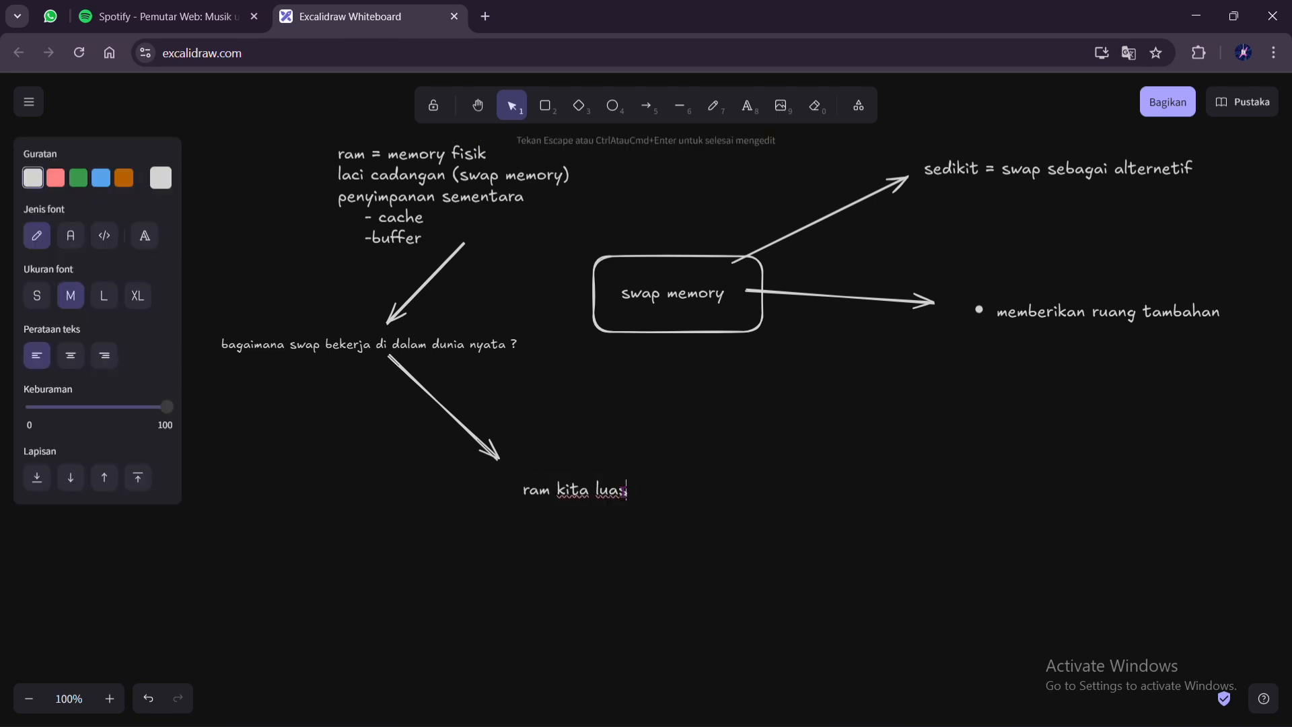
{"action": "key", "text": "Return"}
{"action": "type", "text": "ram kita penuh"}
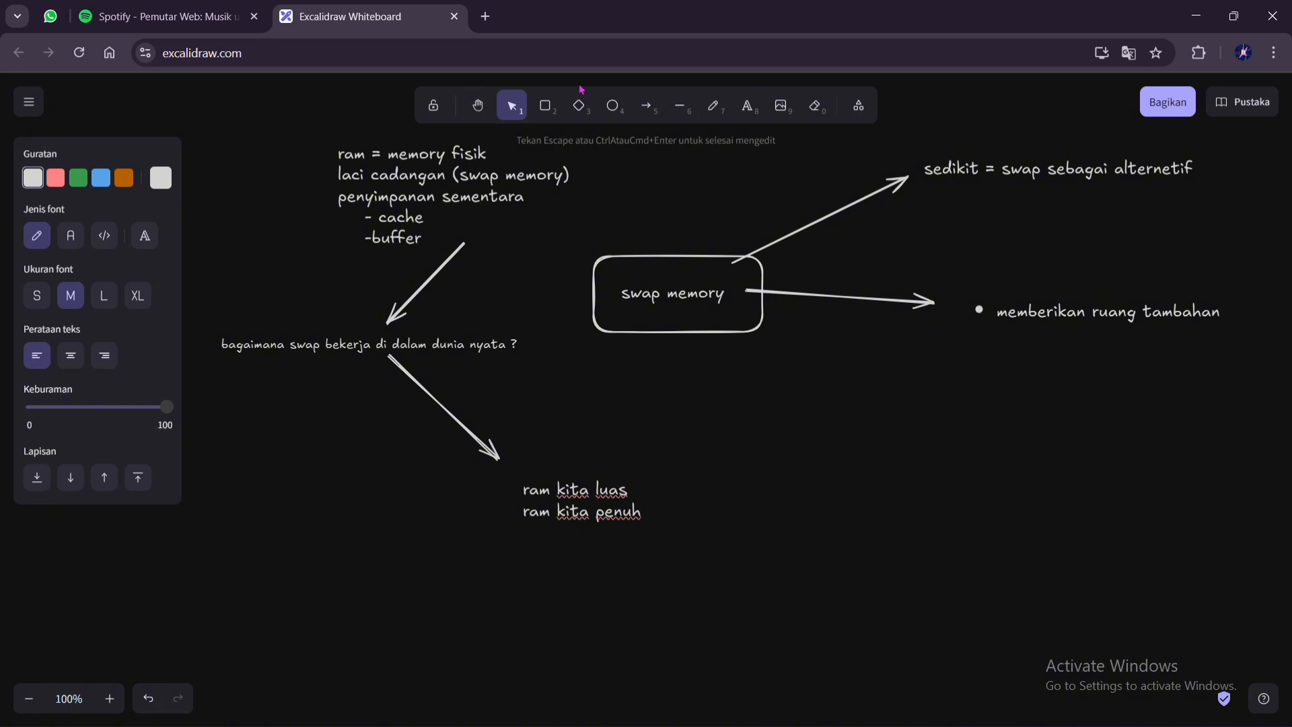
{"action": "left_click", "coordinate": [561, 31]}
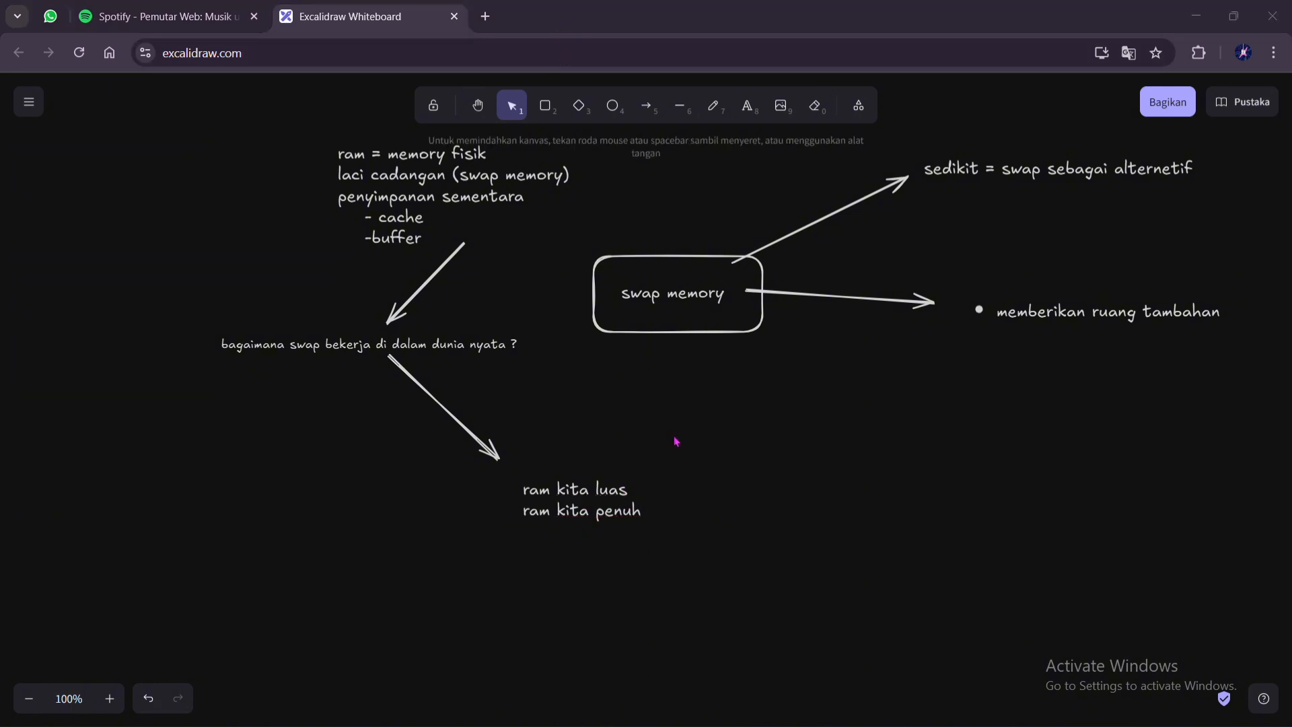
Add a third line "ram penuh dan juga swap memory penuh" to the "ram kita luas" text
{"action": "left_click", "coordinate": [644, 520]}
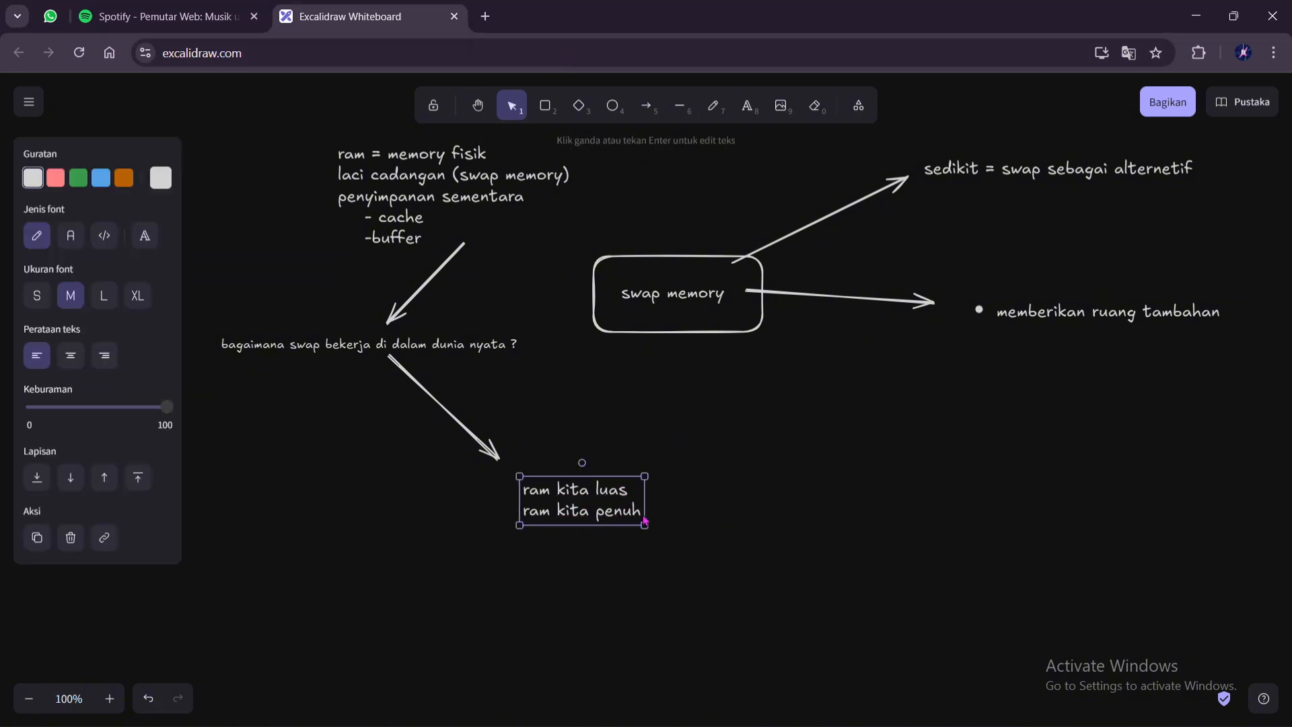
{"action": "double_click", "coordinate": [639, 512]}
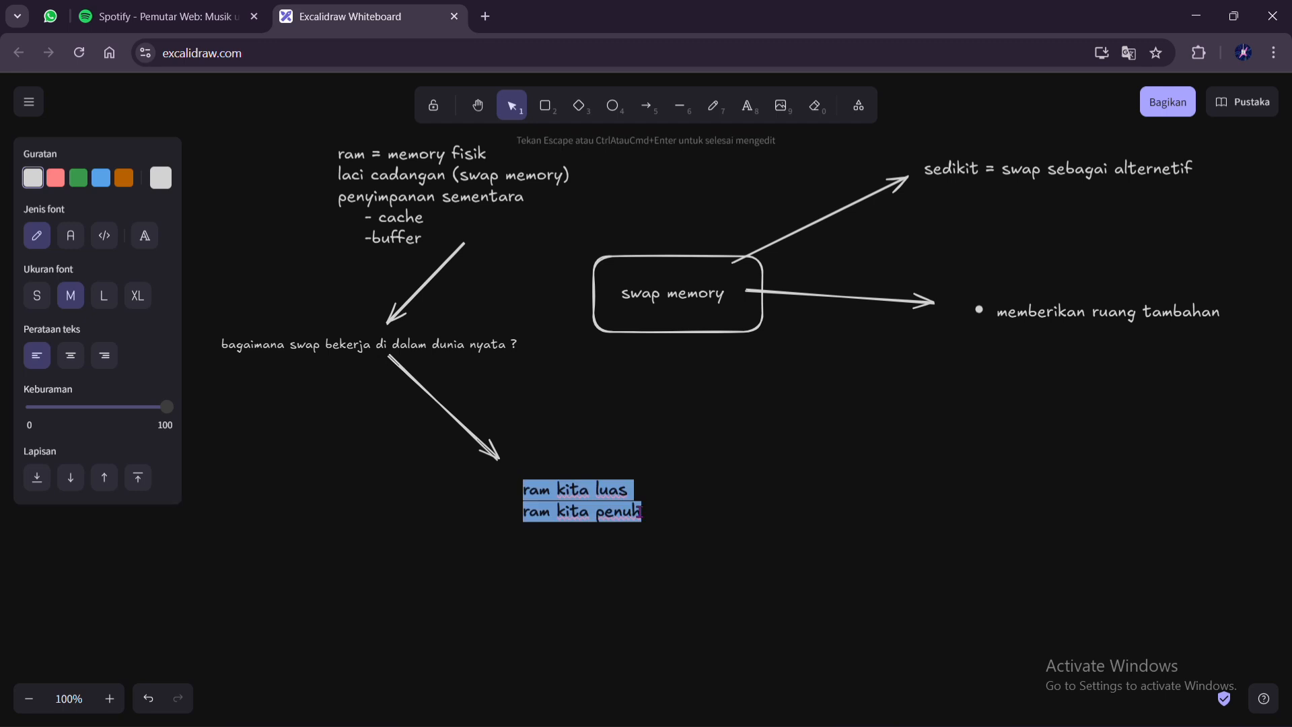
{"action": "left_click", "coordinate": [640, 512]}
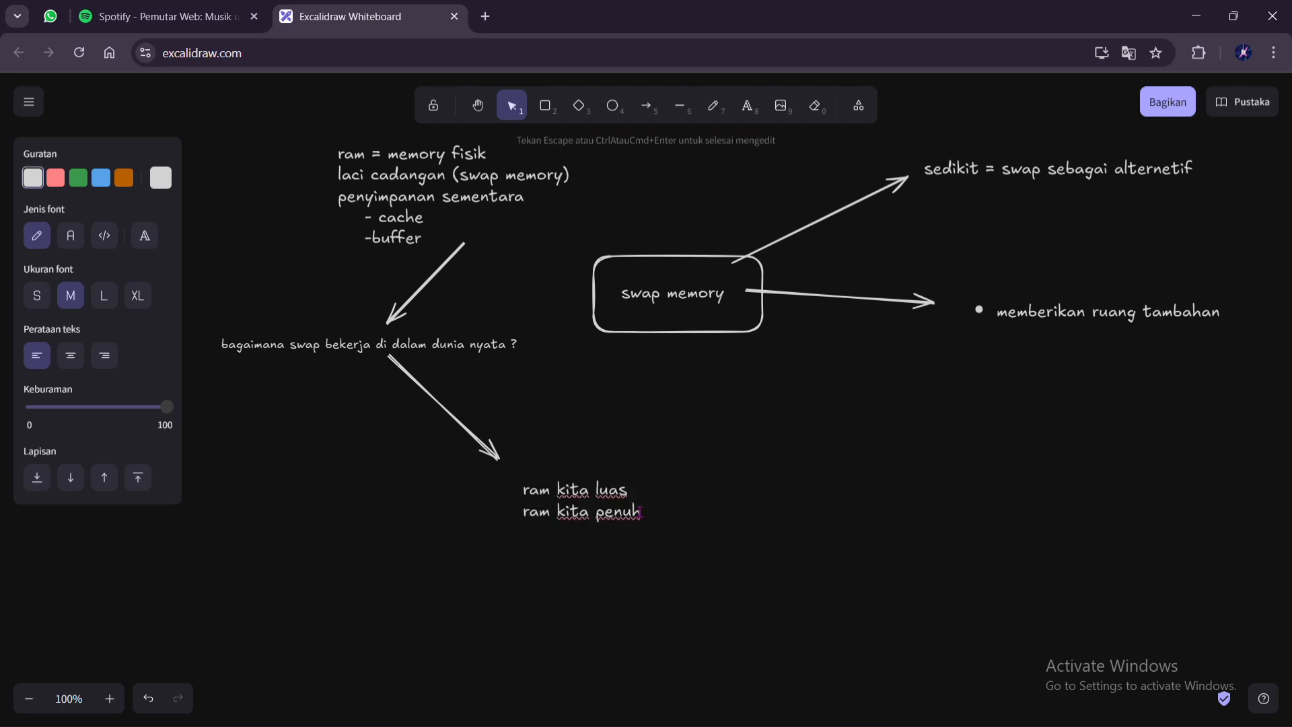
{"action": "type", "text": "ram penuh dan juga s"}
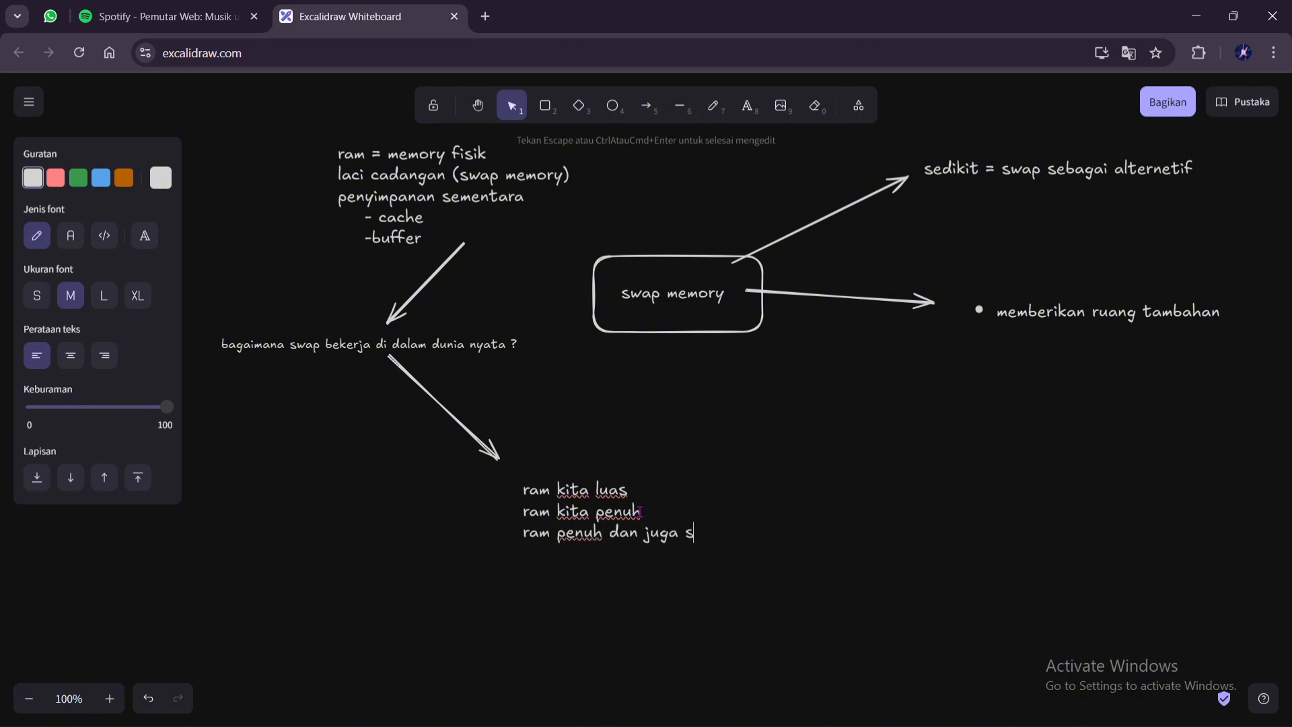
{"action": "type", "text": "wap memory penuh"}
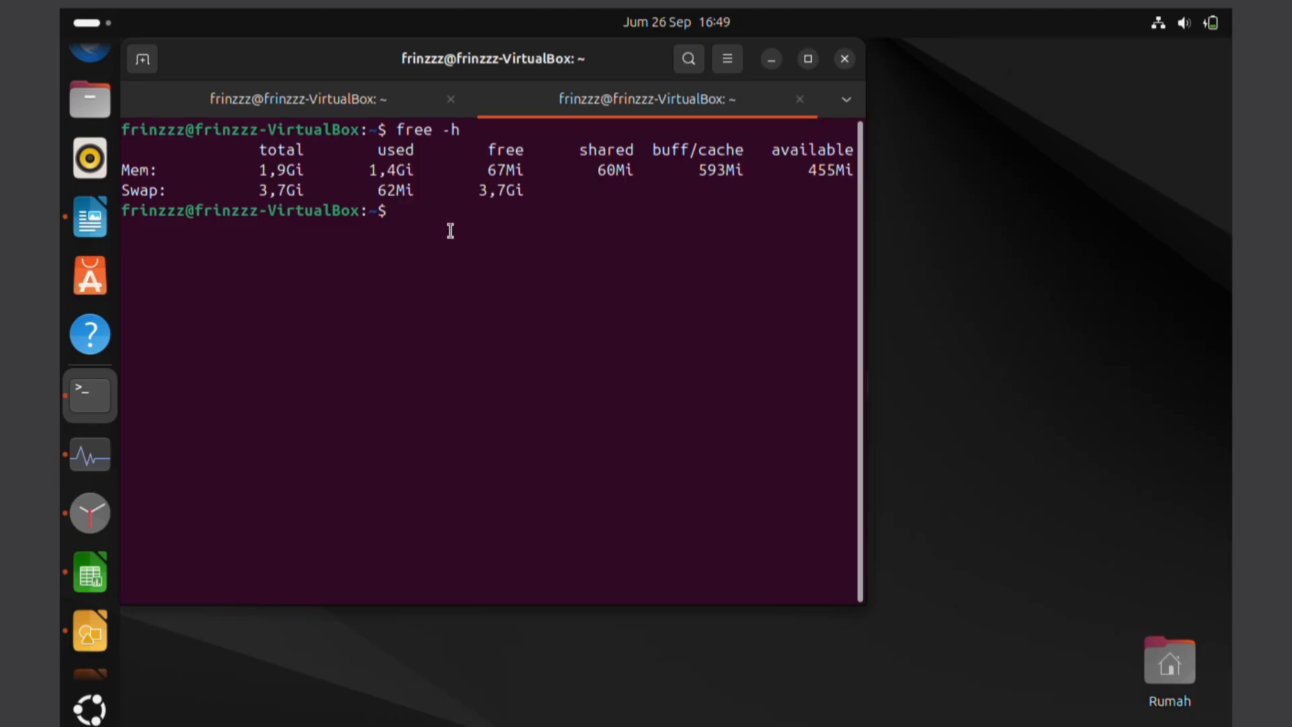
Switch to the Ubuntu virtual machine, rerun free -h in the terminal, and bring up the system monitor to compare memory and swap usage
{"action": "type", "text": "free -h"}
{"action": "key", "text": "Return"}
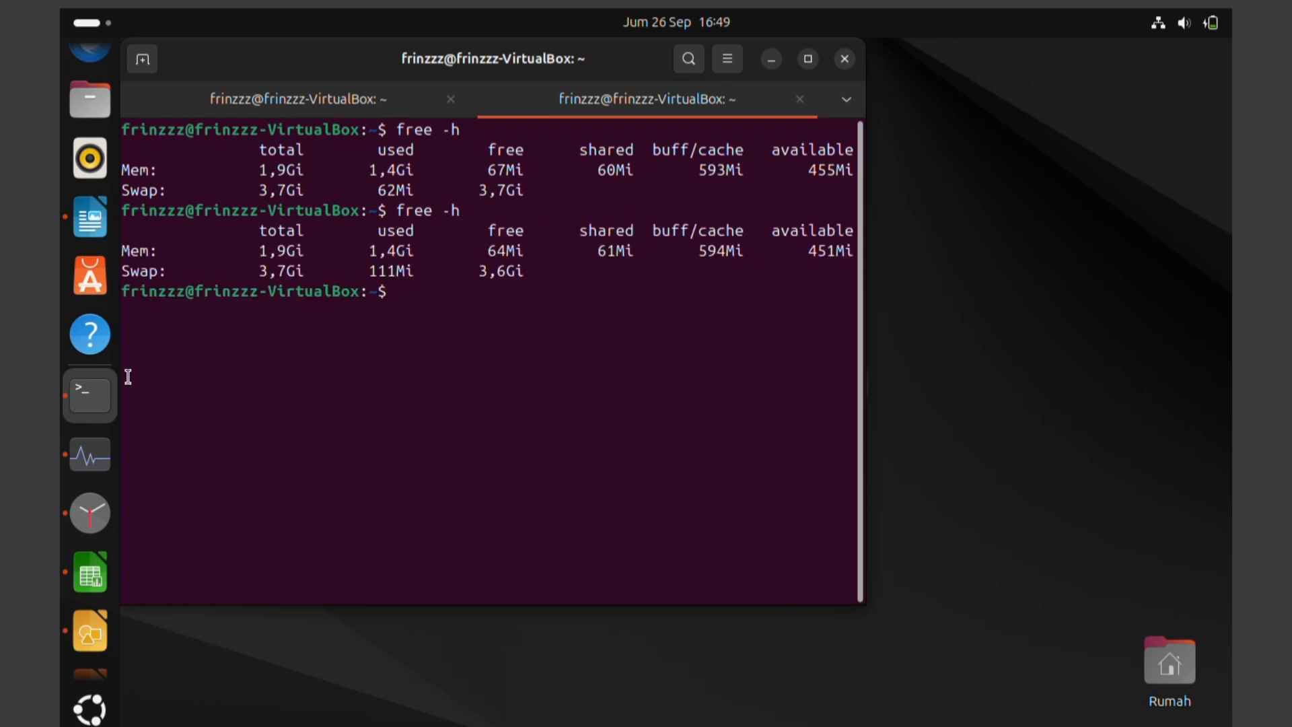
{"action": "left_click", "coordinate": [90, 457]}
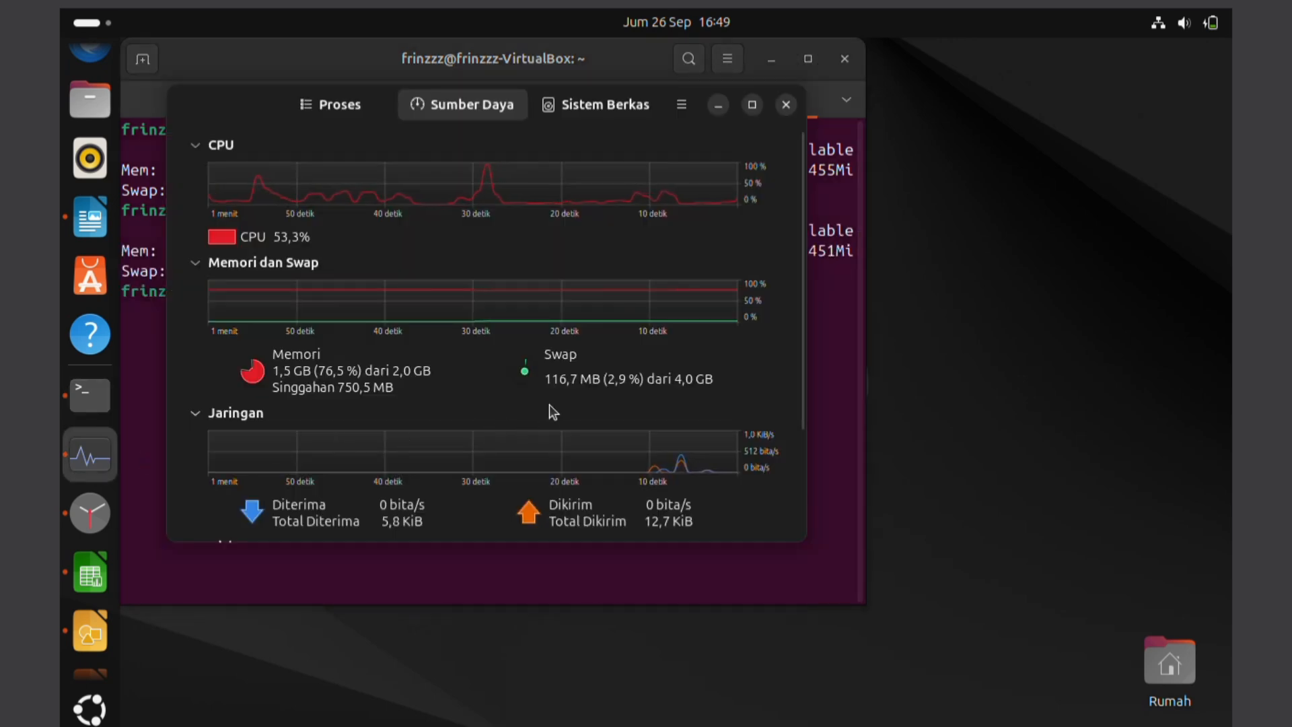